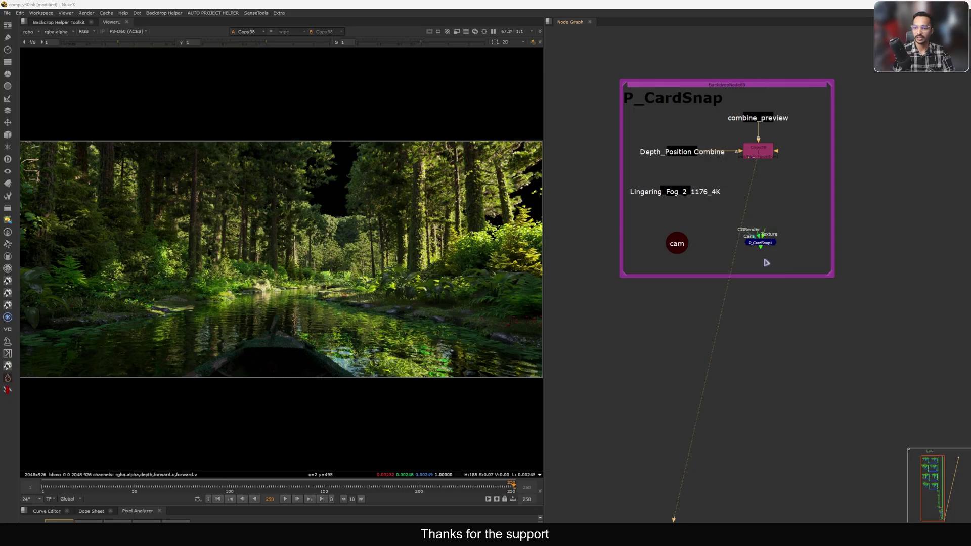
scroll(758, 258, "up", 5)
left_click(746, 215)
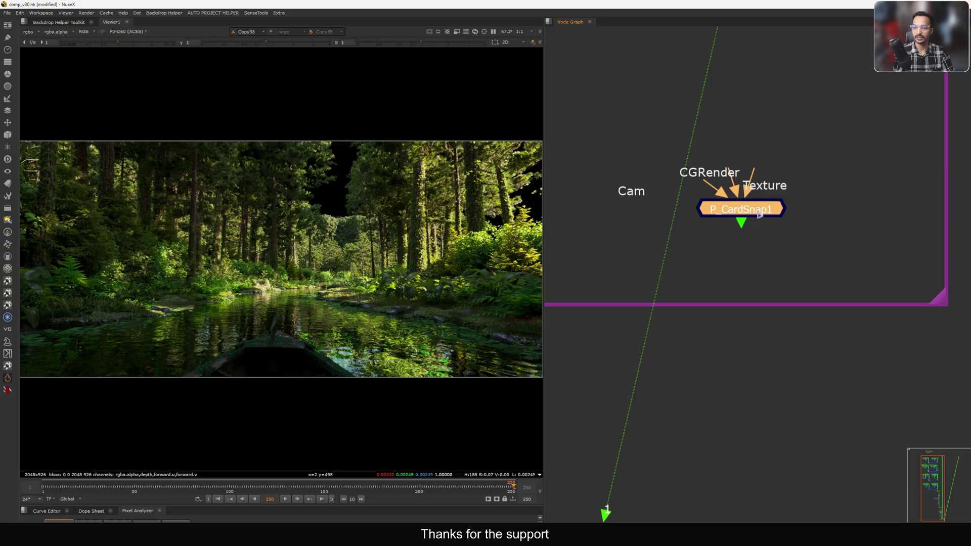
left_click(770, 236)
scroll(728, 253, "down", 5)
scroll(729, 239, "up", 3)
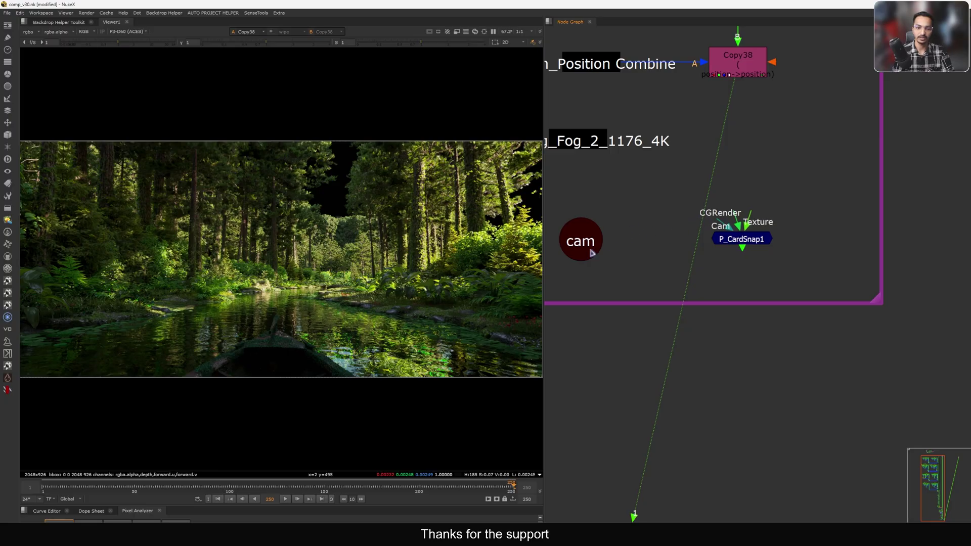
Show the Copy38 node's output in the viewer.
key("l")
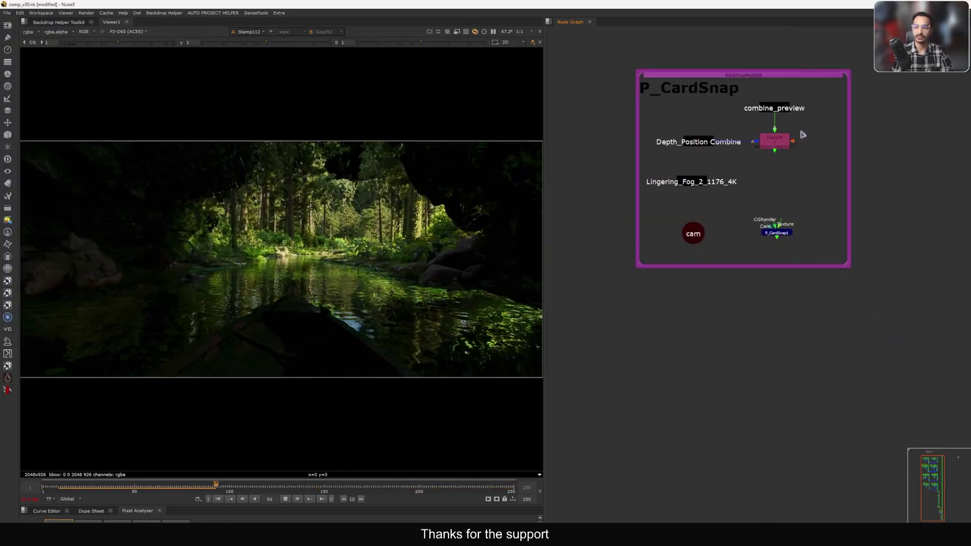
left_click_drag(819, 127, 745, 171)
key("1")
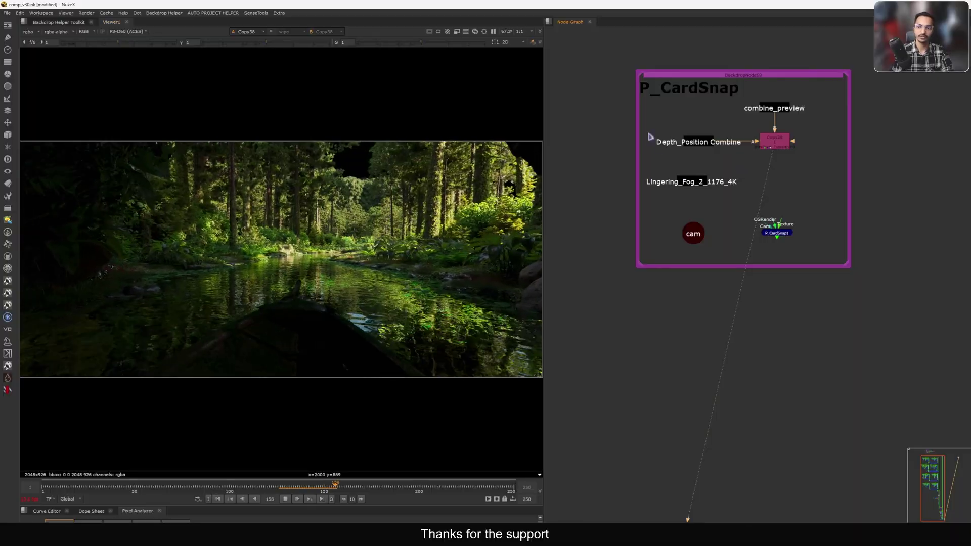
scroll(777, 217, "up", 6)
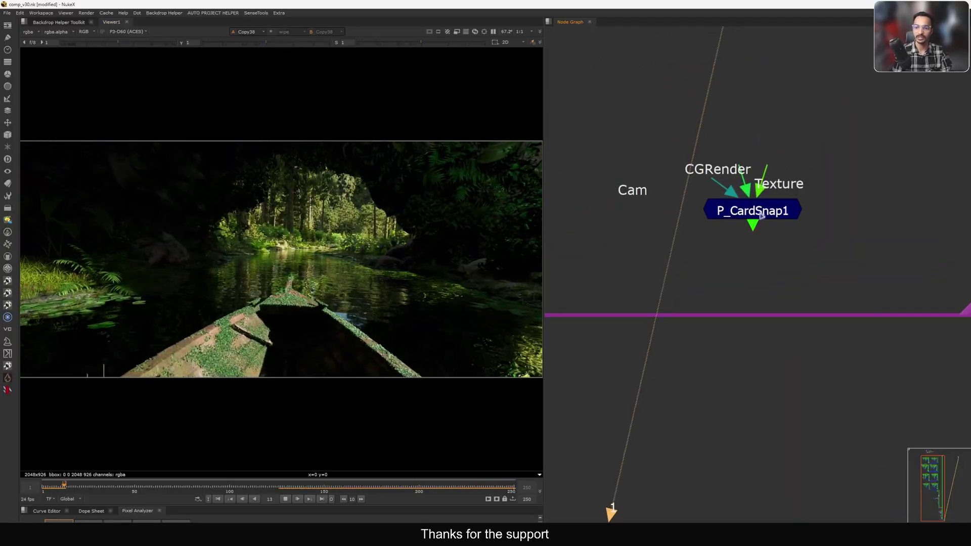
scroll(776, 243, "down", 4)
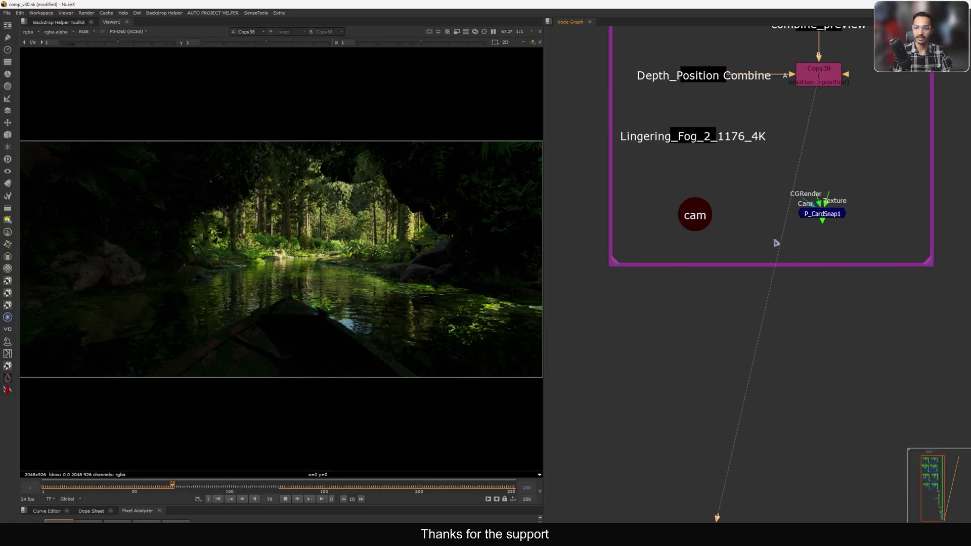
left_click(689, 225)
middle_click_drag(776, 210, 748, 220)
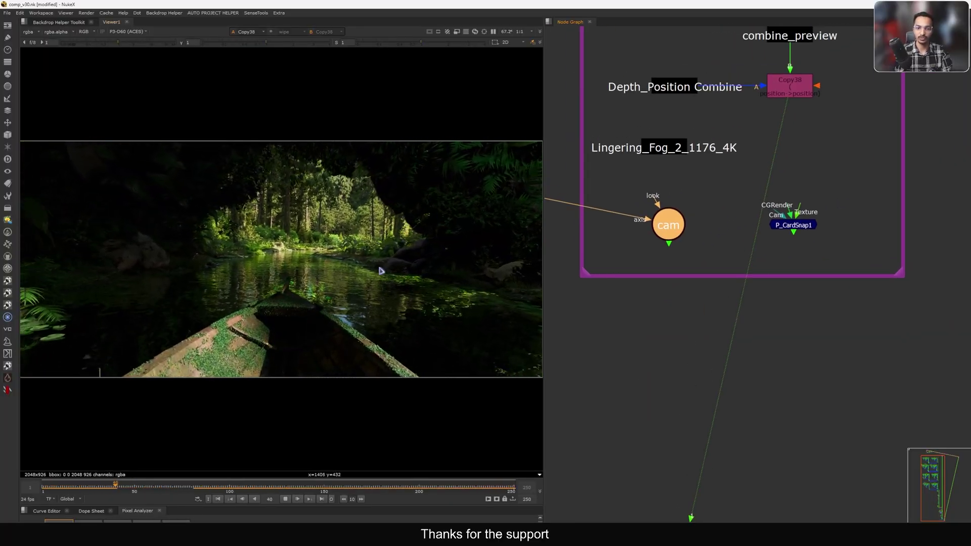
left_click_drag(795, 228, 798, 220)
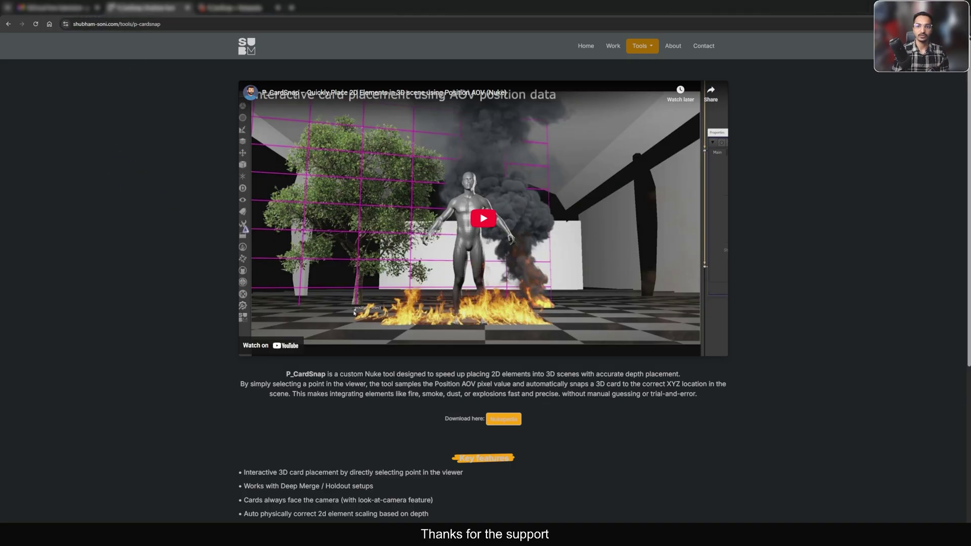
Switch to the browser, open the P_CardSnap page from the site's tools list and play its demo video.
left_click(644, 50)
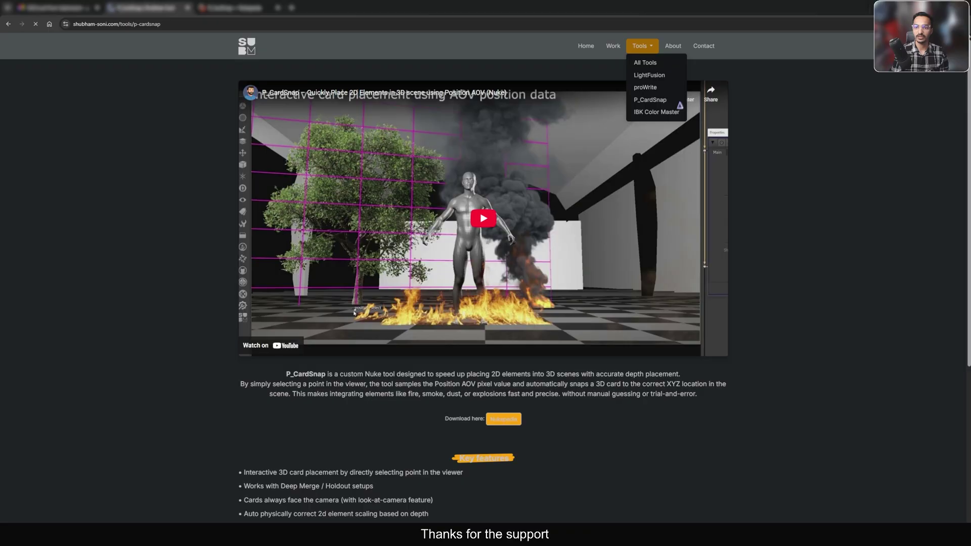
left_click(651, 101)
scroll(461, 373, "down", 1)
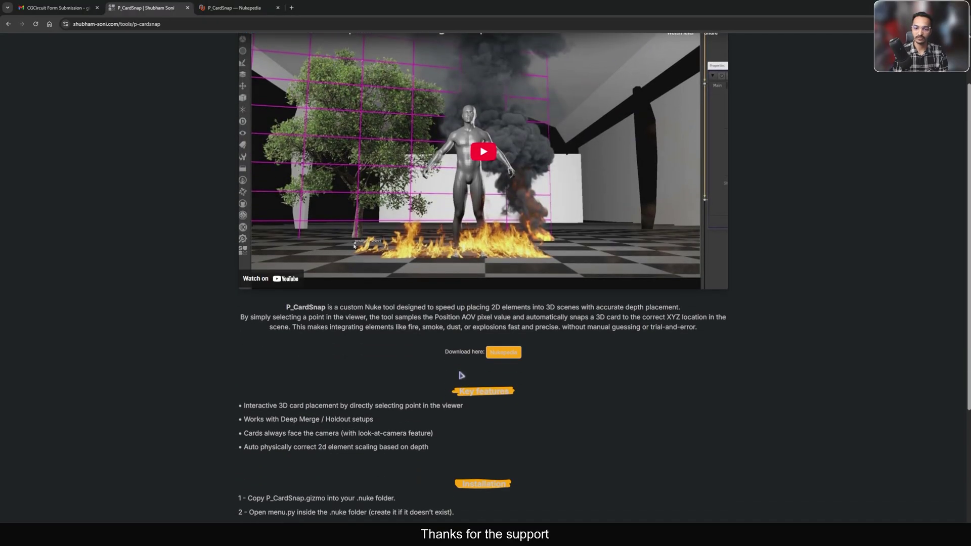
scroll(384, 146, "up", 1)
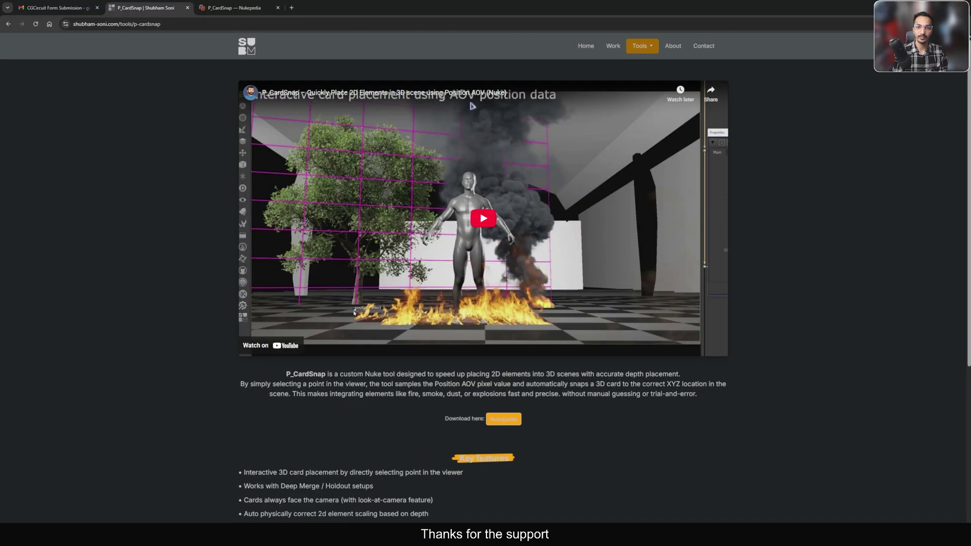
left_click(377, 199)
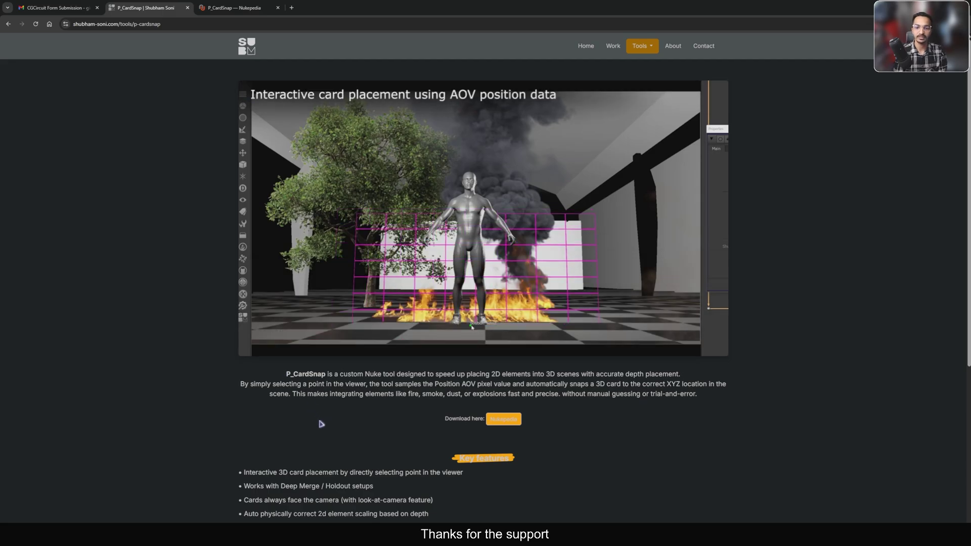
Read P_CardSnap's key features and installation instructions, and open its Nukepedia download page.
scroll(346, 395, "down", 2)
scroll(347, 395, "down", 2)
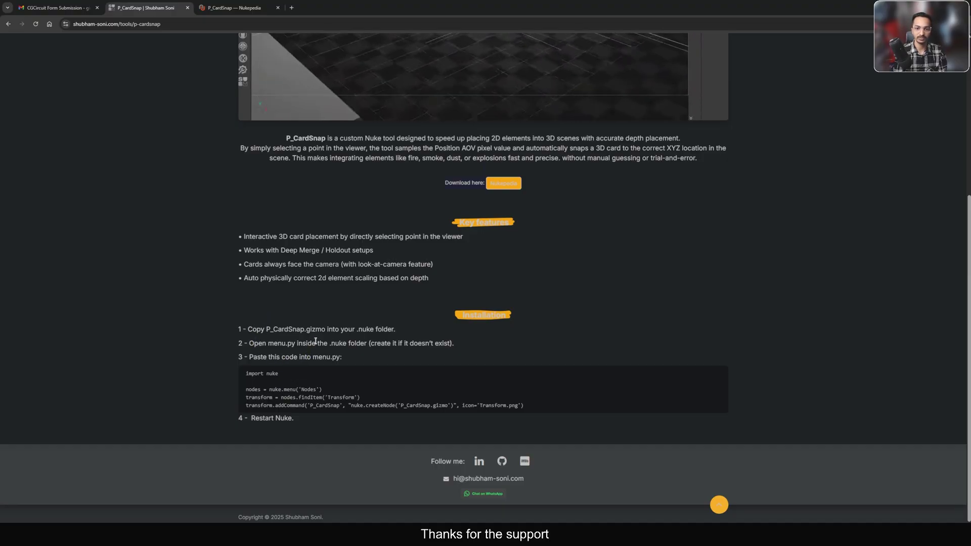
left_click(503, 184)
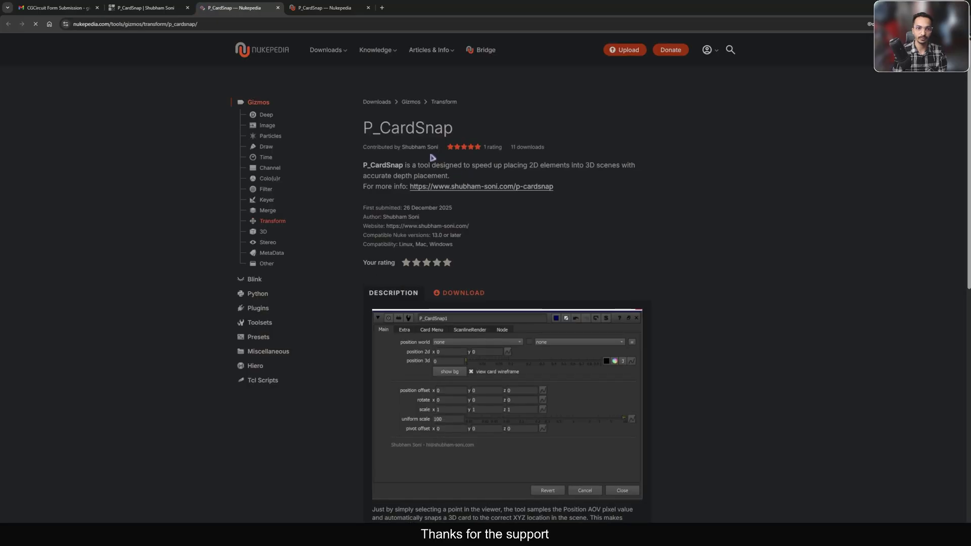
scroll(385, 168, "down", 4)
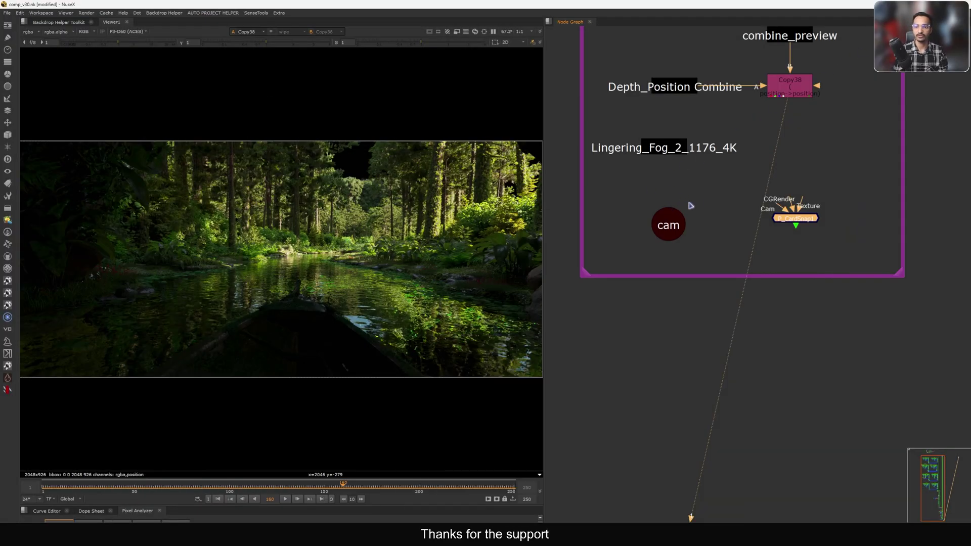
Switch back to Nuke and inspect the position layer of Copy38 in the viewer, restoring the rgba layers.
middle_click_drag(769, 107, 730, 185)
left_click(819, 96)
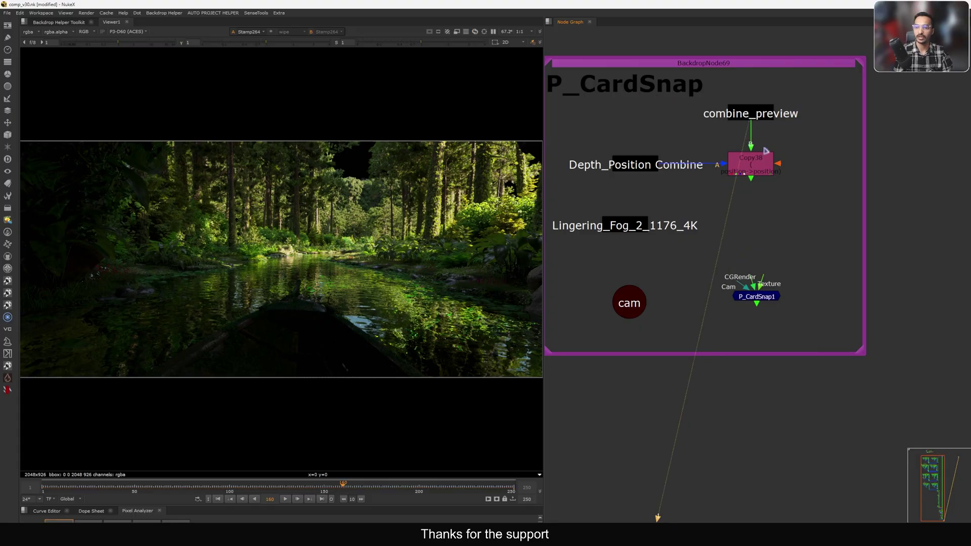
left_click(30, 32)
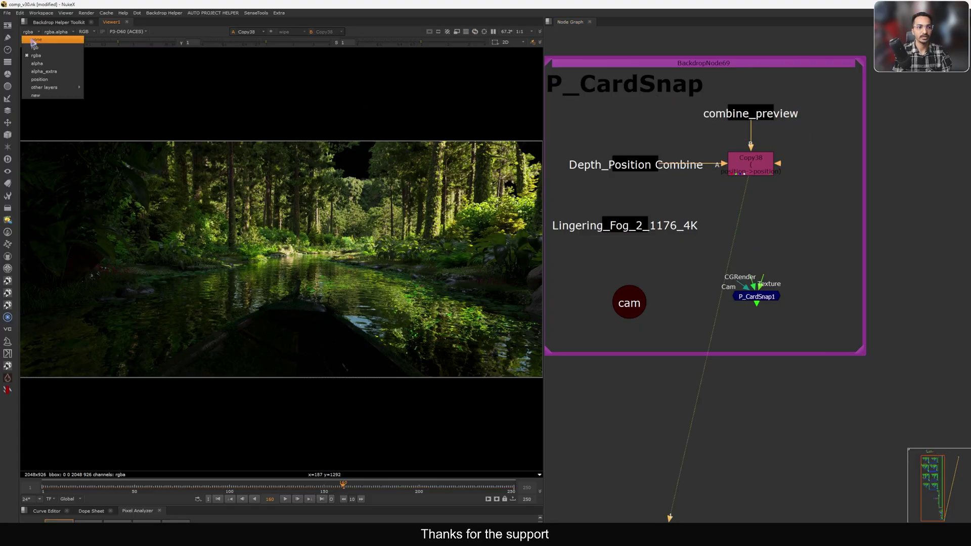
left_click(48, 81)
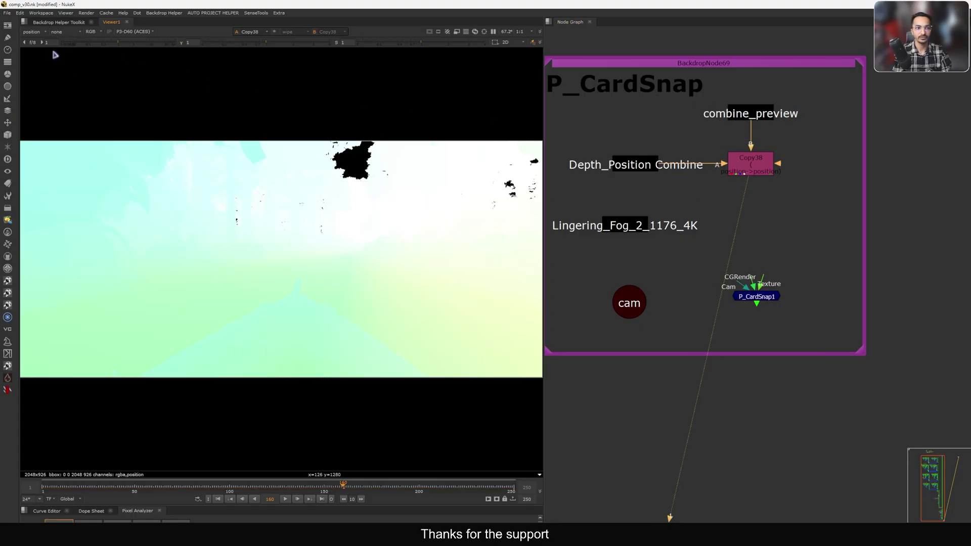
left_click(33, 34, "ctrl")
View the cam node in the 3D viewer and frame the scene around the camera.
left_click_drag(630, 304, 636, 301)
key("1")
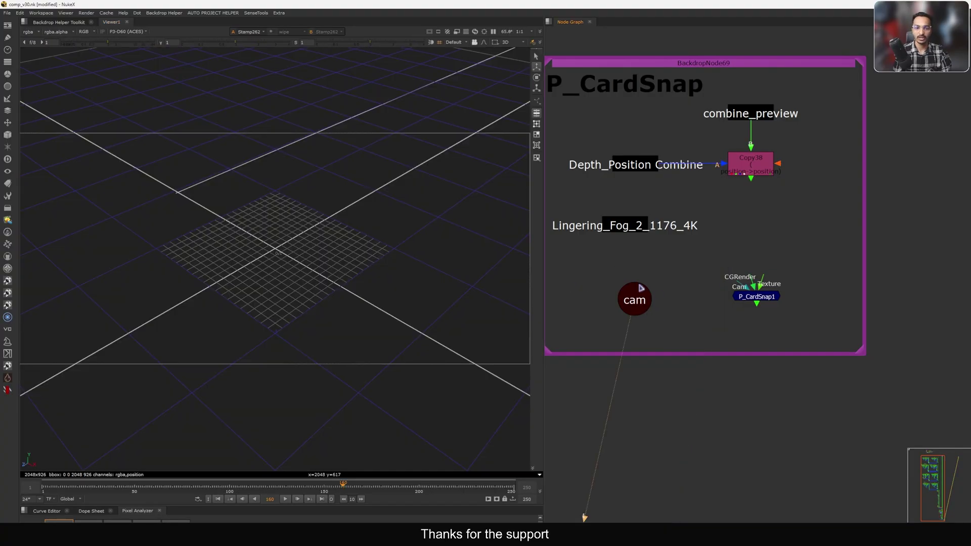
key("f")
left_click_drag(307, 241, 320, 229, "ctrl")
scroll(321, 230, "down", 5)
Add a new P_CardSnap node beside the existing one in the P_CardSnap backdrop.
middle_click_drag(787, 256, 769, 261)
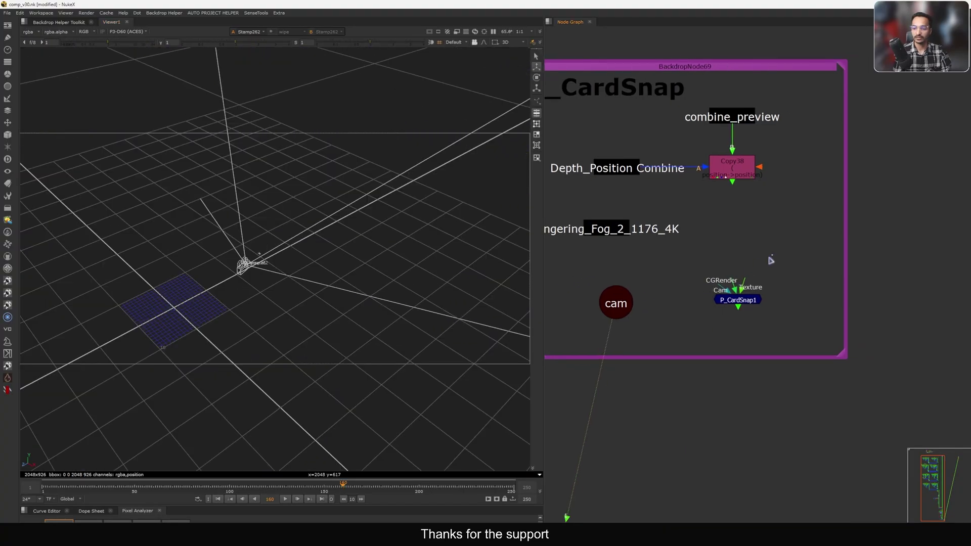
key("Tab")
type("pcards")
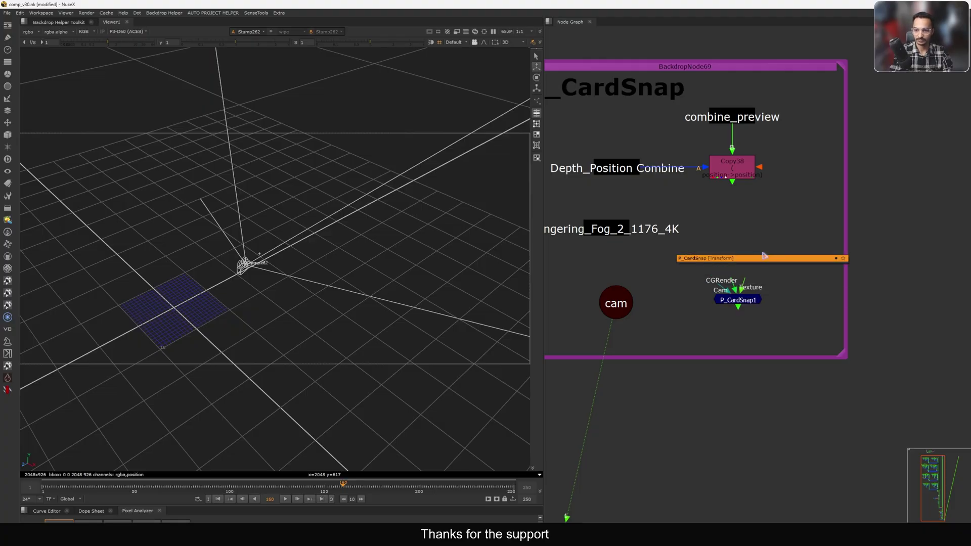
key("Return")
left_click(738, 194)
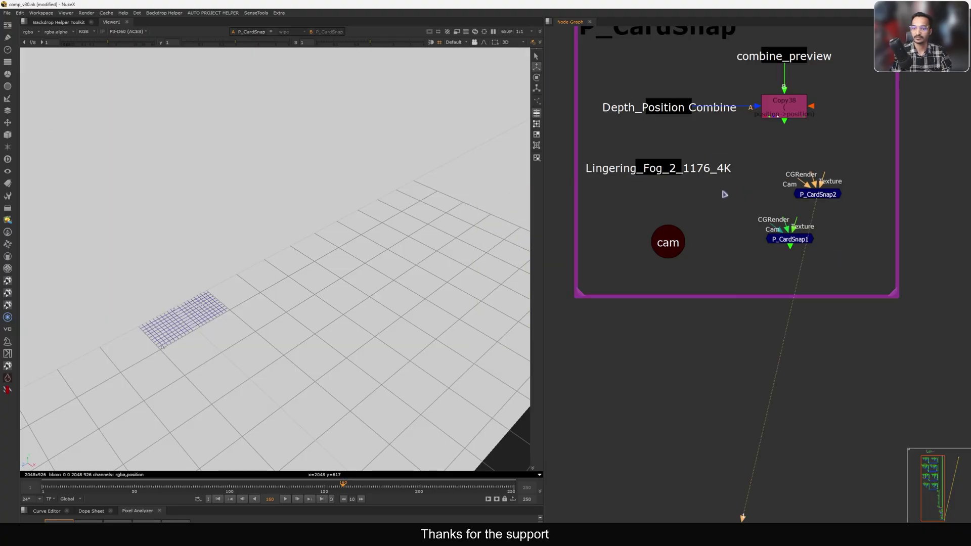
Delete the old P_CardSnap1 node and move the new P_CardSnap2 into its place below Copy38.
left_click_drag(837, 222, 744, 270)
key("Delete")
left_click_drag(820, 197, 783, 234)
scroll(784, 228, "up", 2)
left_click(828, 219)
middle_click_drag(827, 219, 826, 226)
middle_click_drag(769, 257, 870, 253, "alt")
left_click_drag(700, 268, 891, 209)
left_click(862, 225)
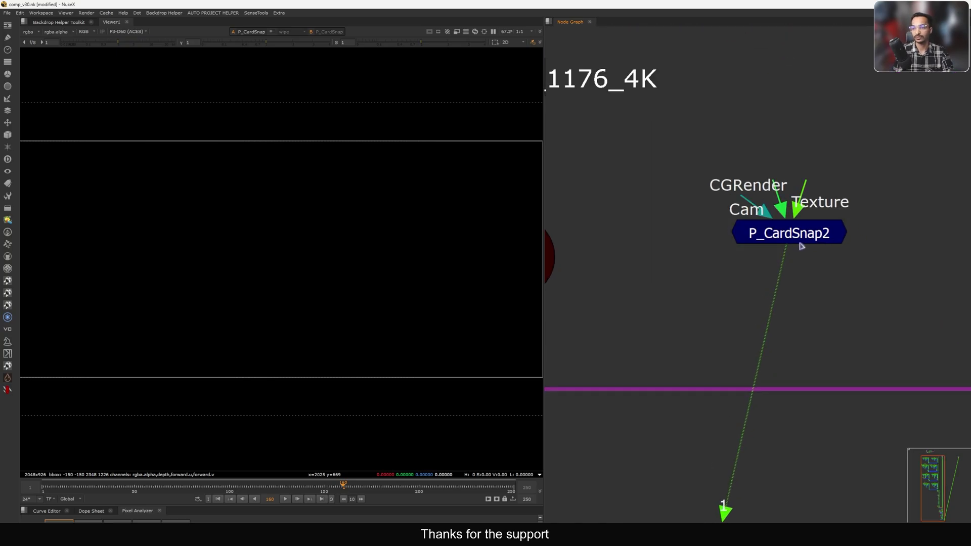
Connect P_CardSnap2's CGRender input to Copy38 and its Cam input to the cam node, aligning the node with both.
scroll(792, 242, "down", 3)
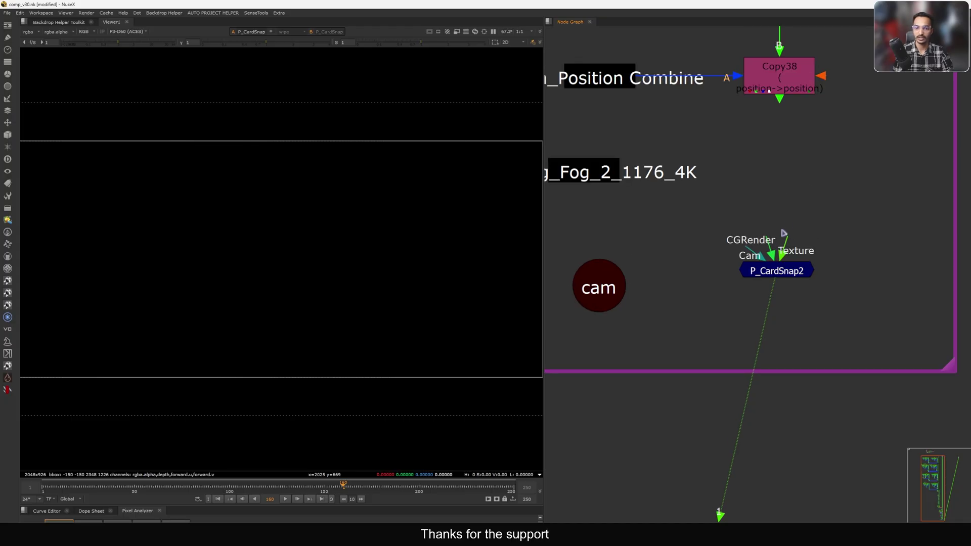
left_click_drag(780, 268, 779, 98)
left_click(774, 234)
left_click(755, 267)
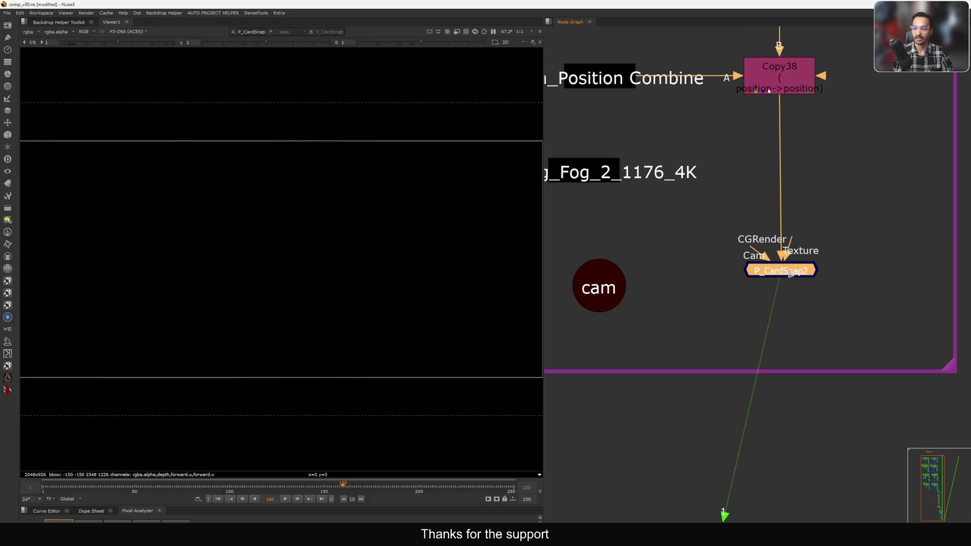
left_click_drag(753, 258, 599, 288)
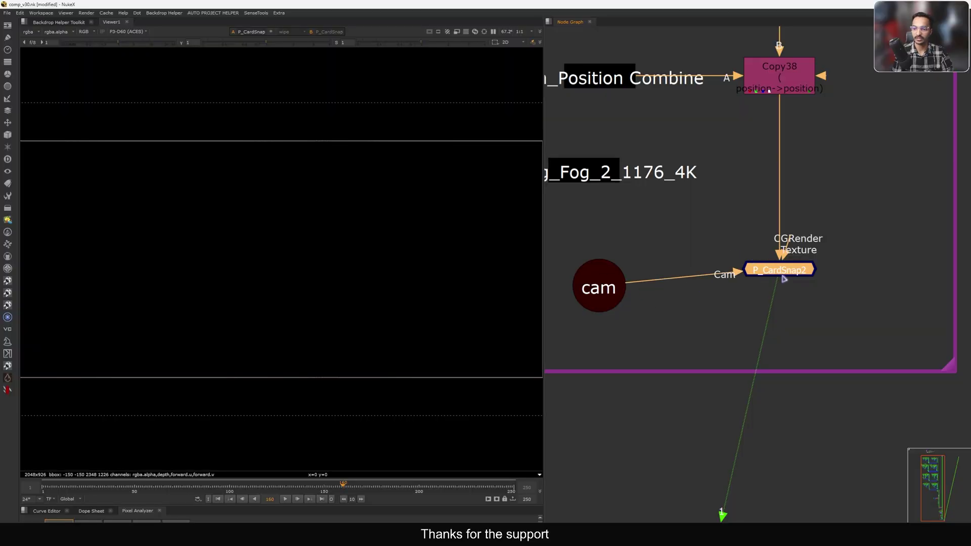
left_click_drag(784, 278, 782, 295)
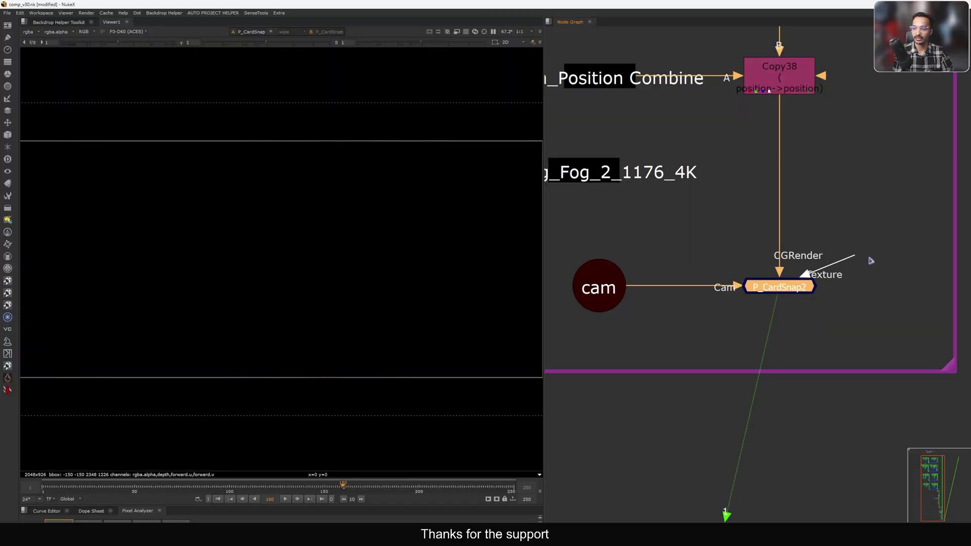
Examine the Copy38 render and the Lingering_Fog_2_1176_4K element in the viewer, ending on the render.
scroll(759, 273, "down", 5)
left_click(822, 226)
key("1")
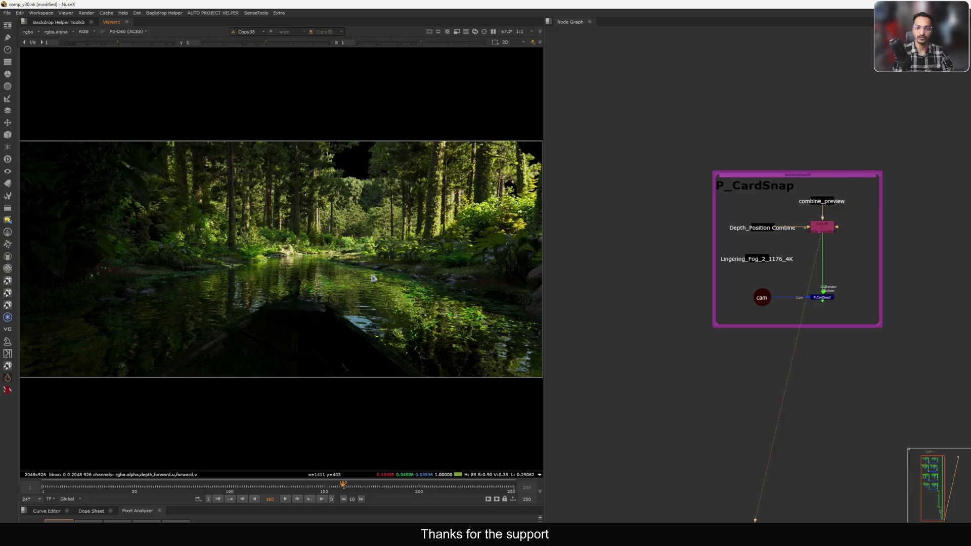
scroll(715, 275, "up", 3)
left_click(678, 252)
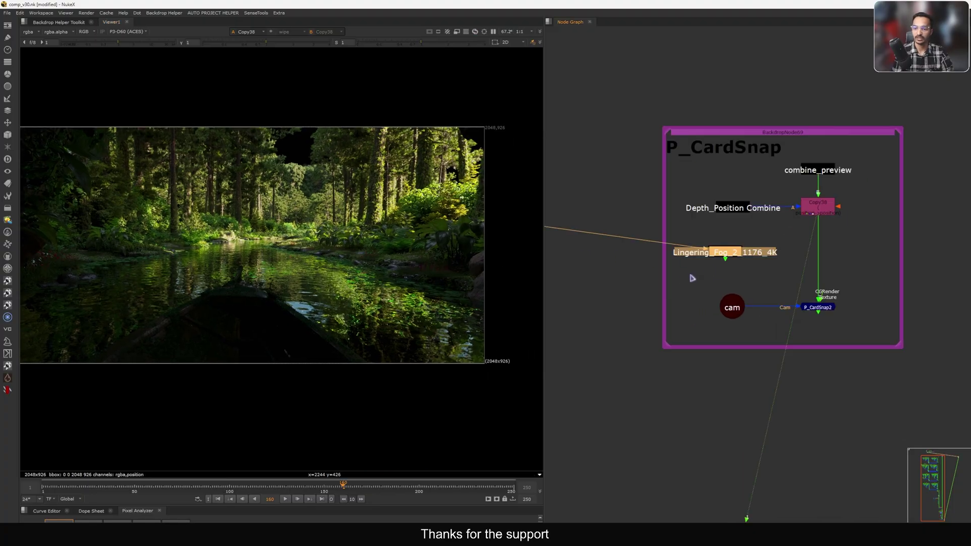
key("1")
key("f")
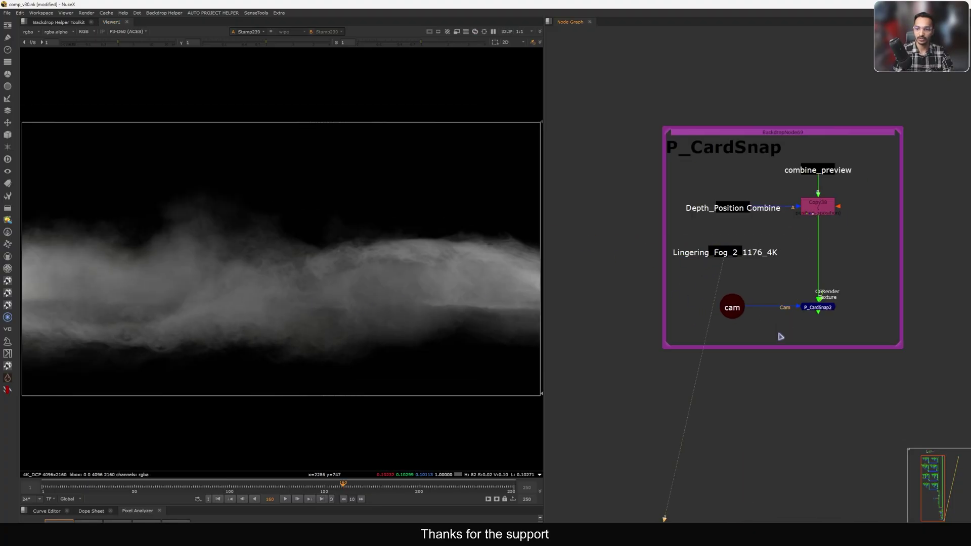
middle_click_drag(786, 291, 770, 269)
left_click_drag(850, 174, 778, 219)
key("1")
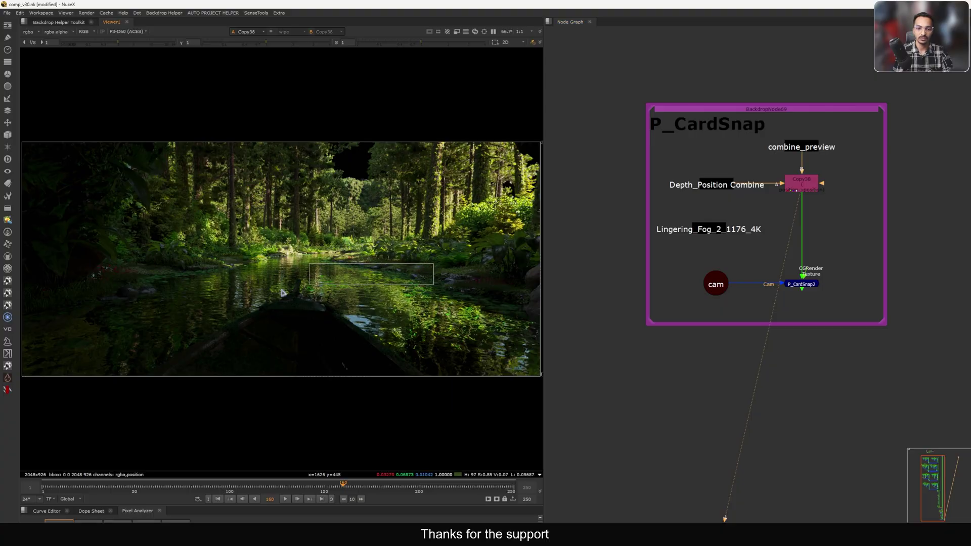
Connect P_CardSnap2's Texture input to Lingering_Fog_2_1176_4K and show P_CardSnap2's output in the viewer.
scroll(790, 241, "up", 2)
left_click_drag(790, 242, 640, 178)
middle_click_drag(842, 236, 813, 209)
key("1")
middle_click_drag(704, 258, 748, 255)
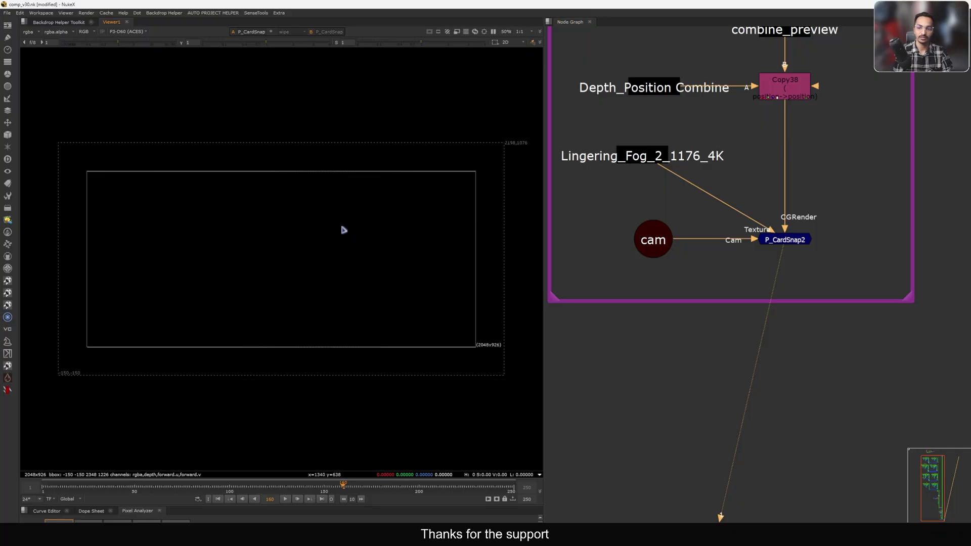
Open P_CardSnap2's properties and place the floating panel clear of the render in the viewer.
double_click(790, 243)
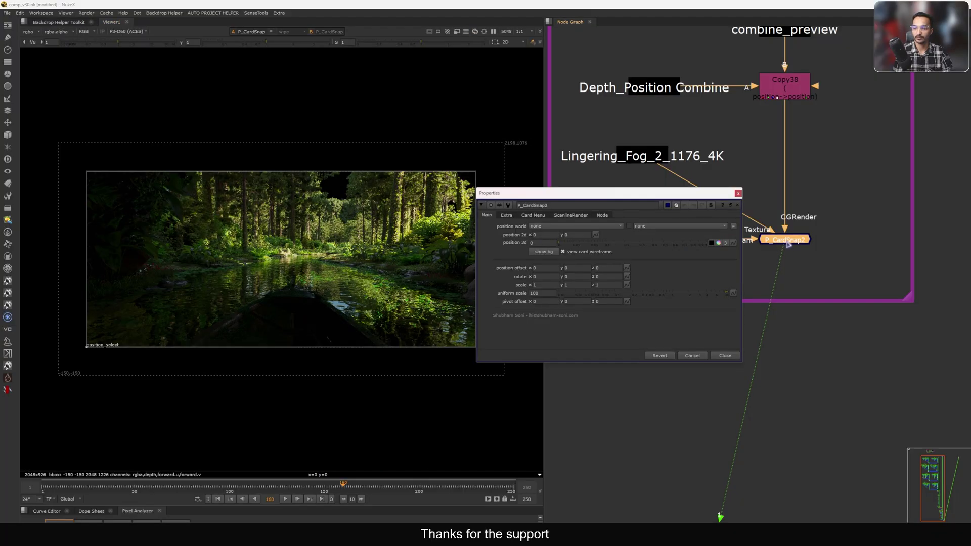
left_click_drag(609, 193, 642, 86)
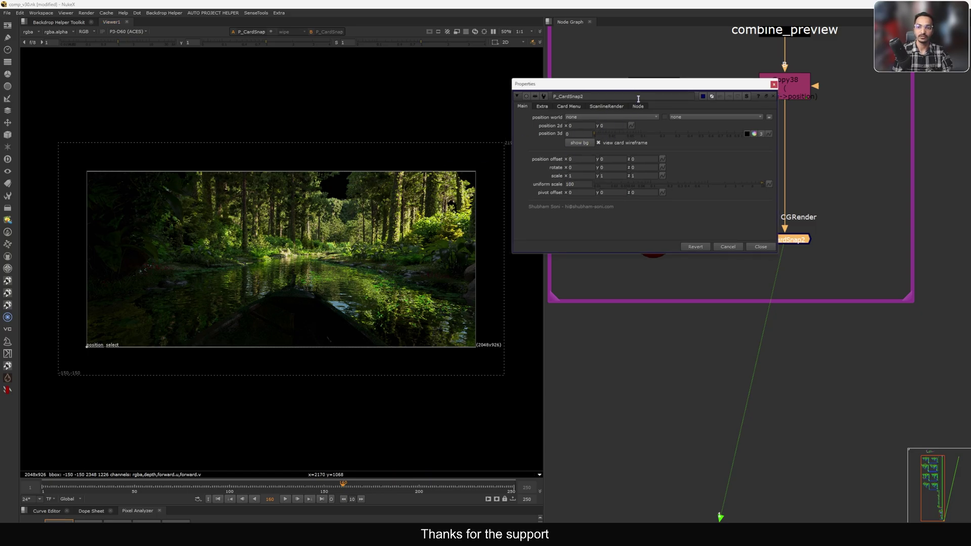
mouse_move(645, 90)
left_mouse_down()
mouse_move(694, 81)
mouse_move(617, 86)
mouse_move(633, 94)
mouse_move(659, 85)
left_mouse_up()
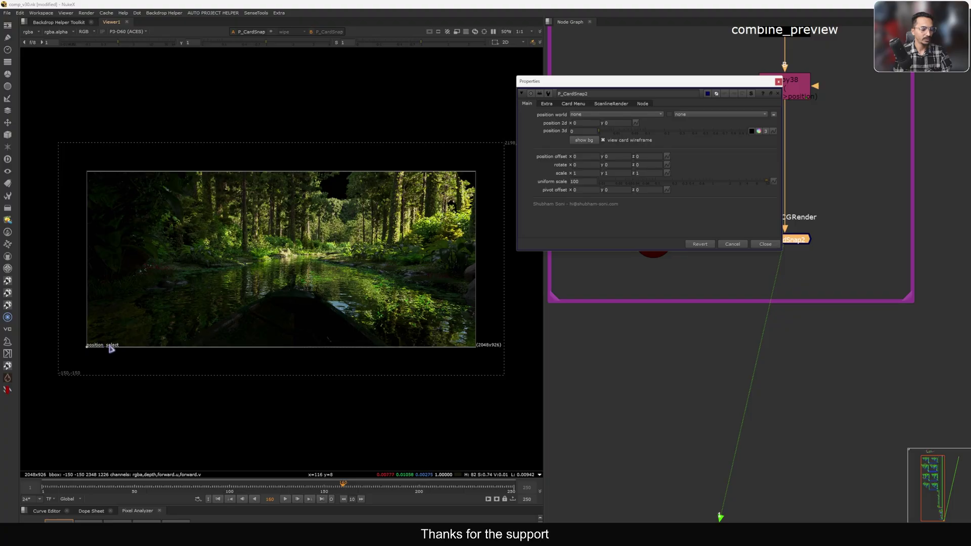
Try to sample a position by grabbing the position_select point with no position layer chosen, dismissing the resulting message.
left_click(94, 346)
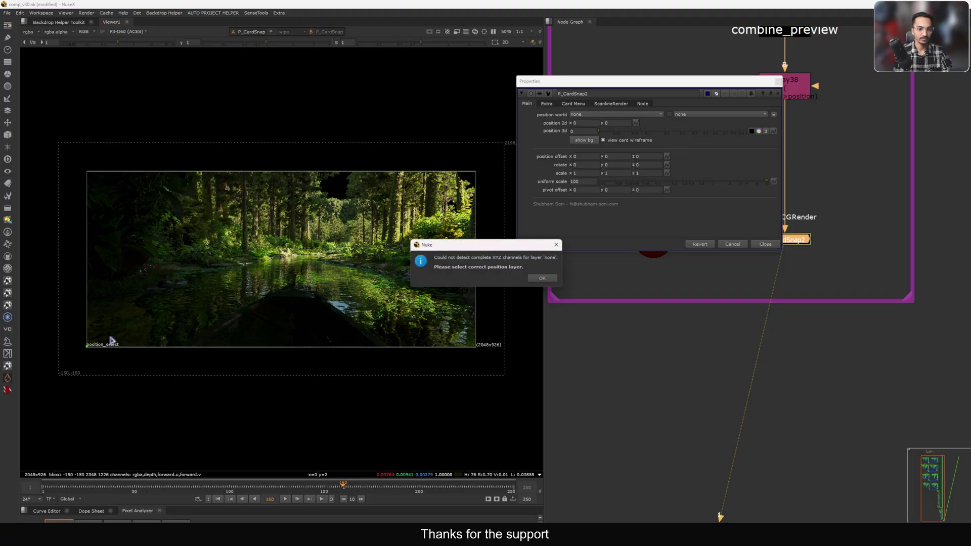
left_click_drag(478, 249, 477, 204)
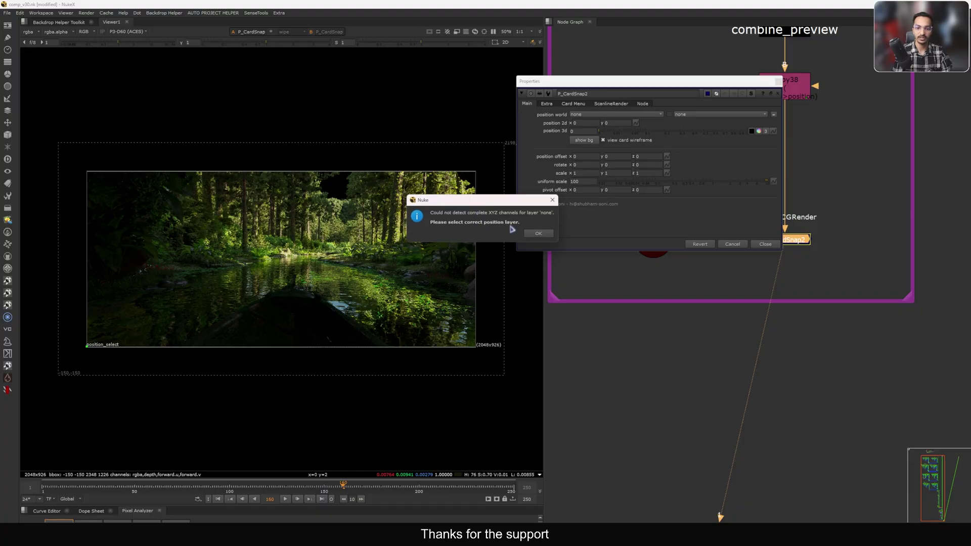
left_click(552, 200)
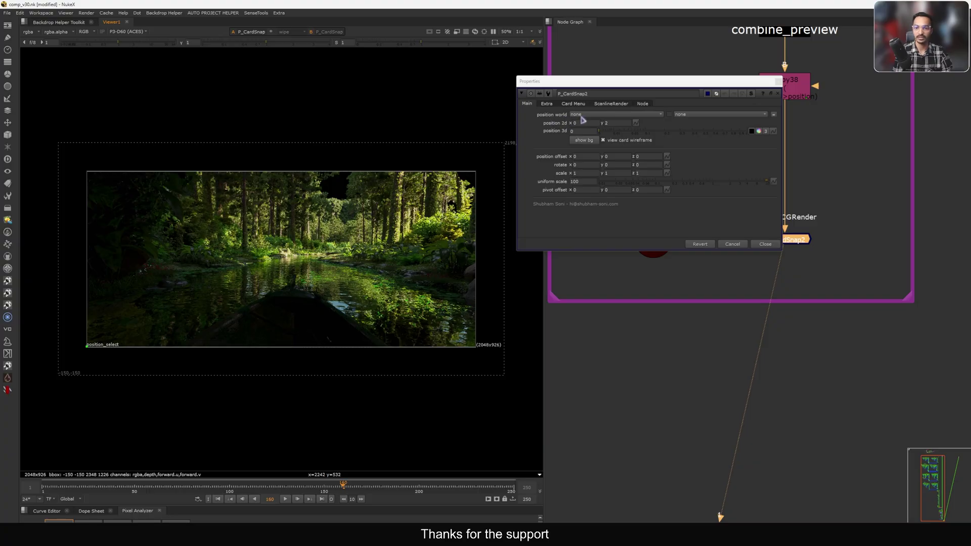
Set P_CardSnap2's position world layer to position and move the position_select point onto the water at about x 1234, y 402.
left_click_drag(617, 83, 497, 87)
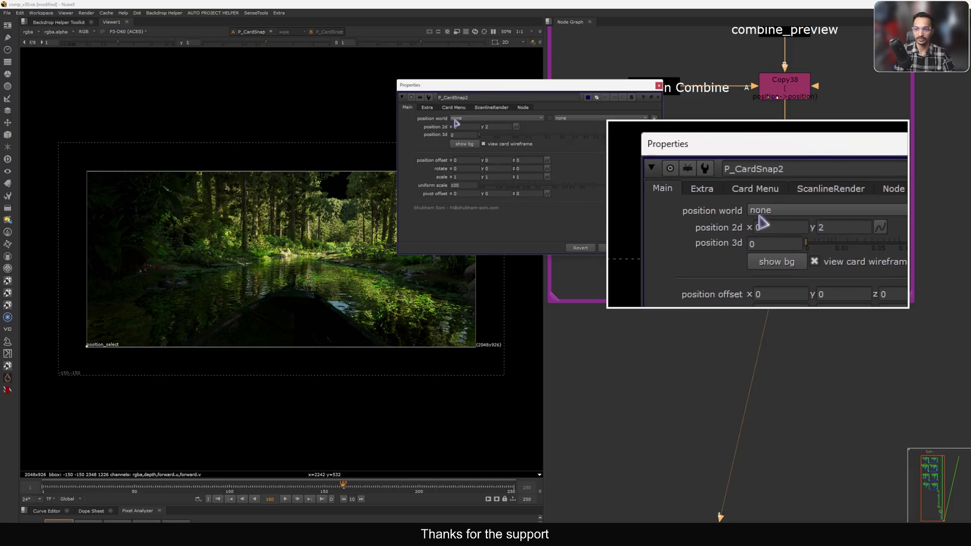
left_click(465, 119)
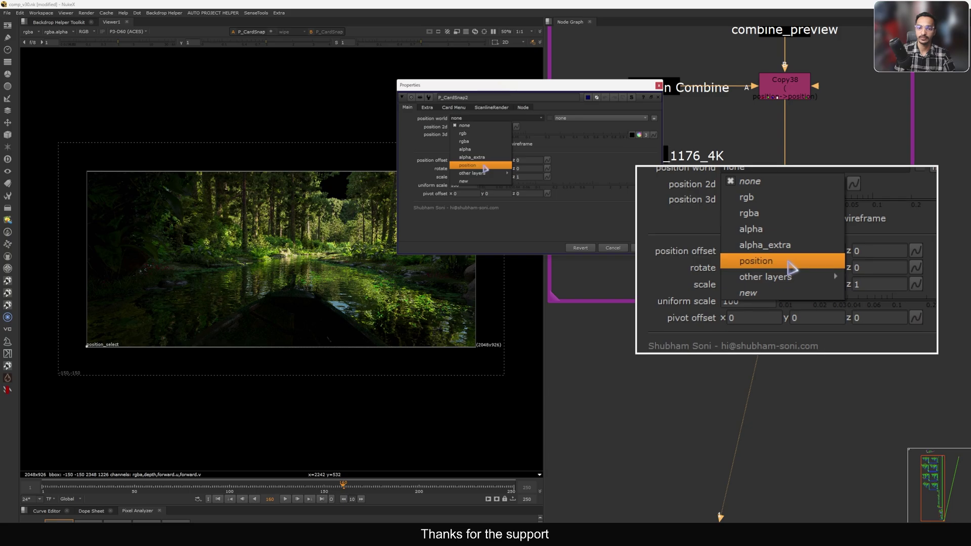
left_click(484, 166)
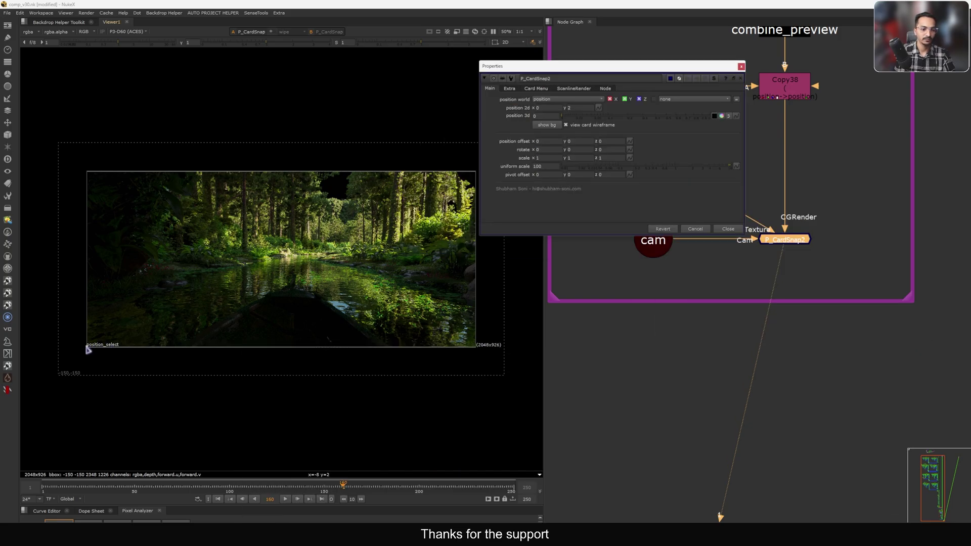
left_click_drag(92, 349, 351, 272)
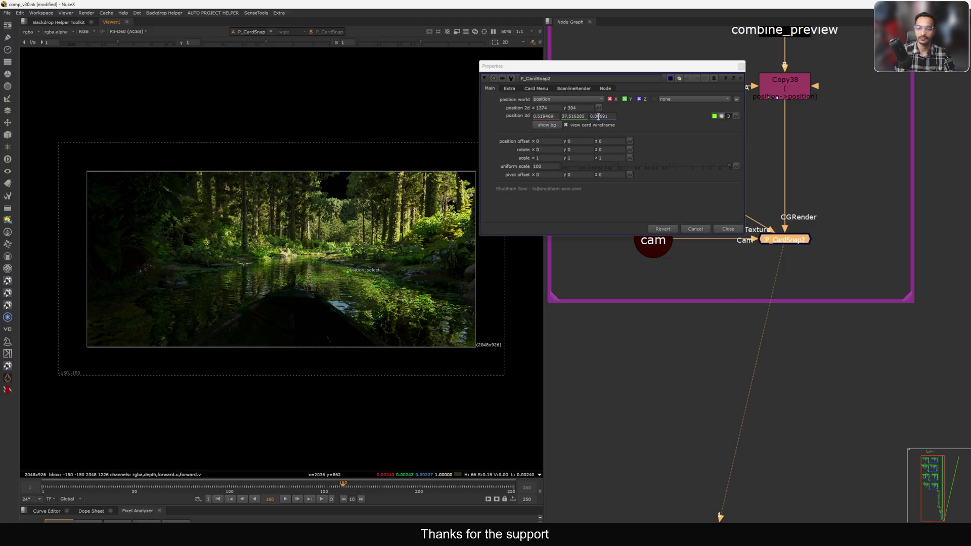
left_click_drag(348, 270, 318, 276)
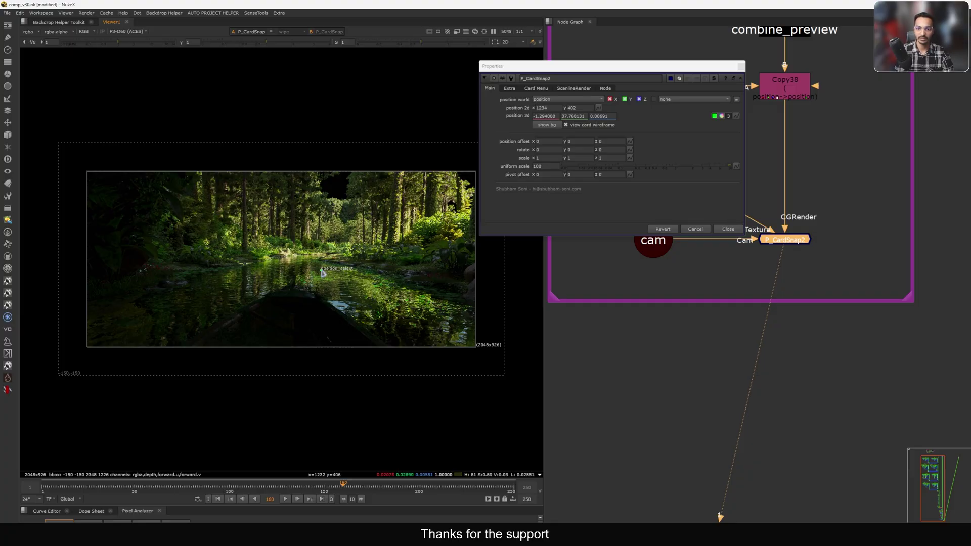
Enable the Blender position pass fix with invert_z for P_CardSnap2's position AOV, keeping the properties clear of the render.
left_click_drag(621, 71, 616, 48)
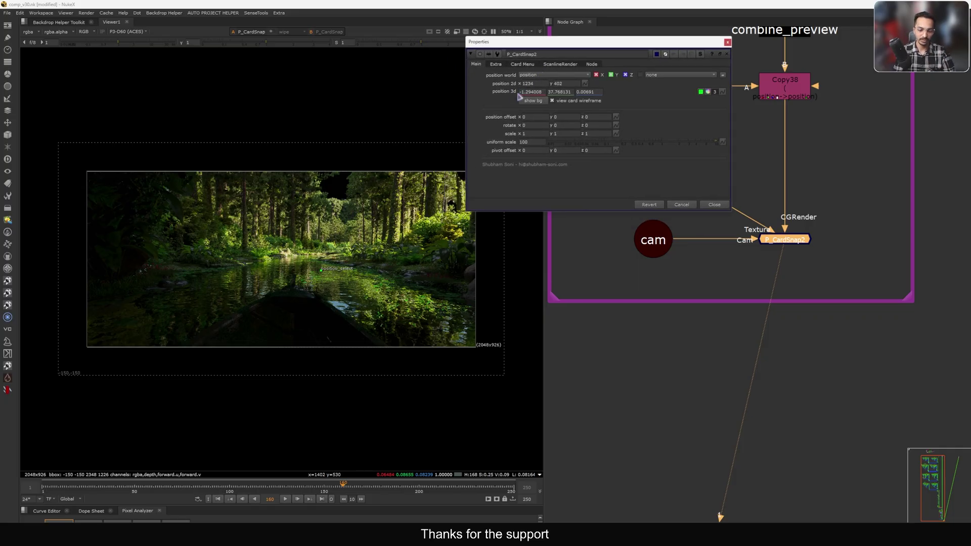
left_click(495, 65)
left_click_drag(543, 50, 506, 49)
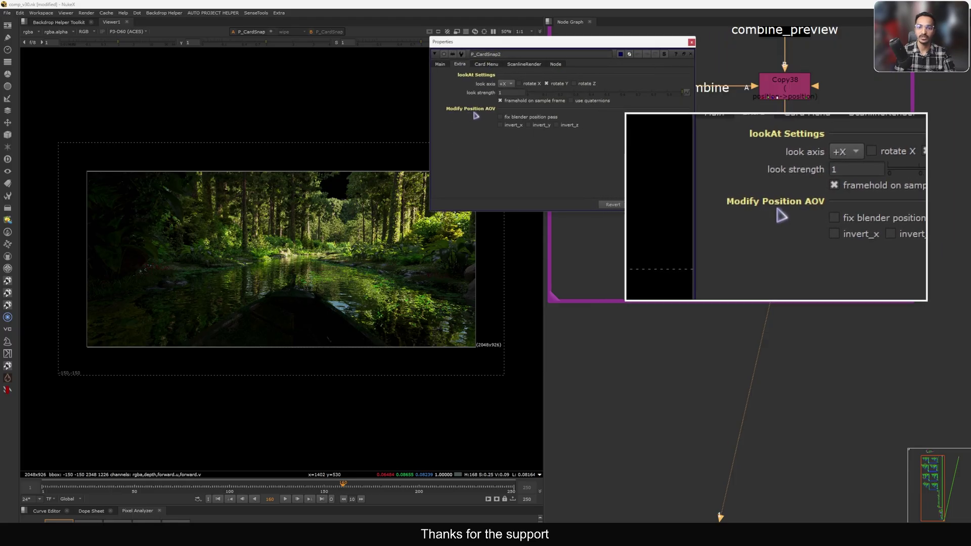
left_click(501, 117)
left_click(556, 125)
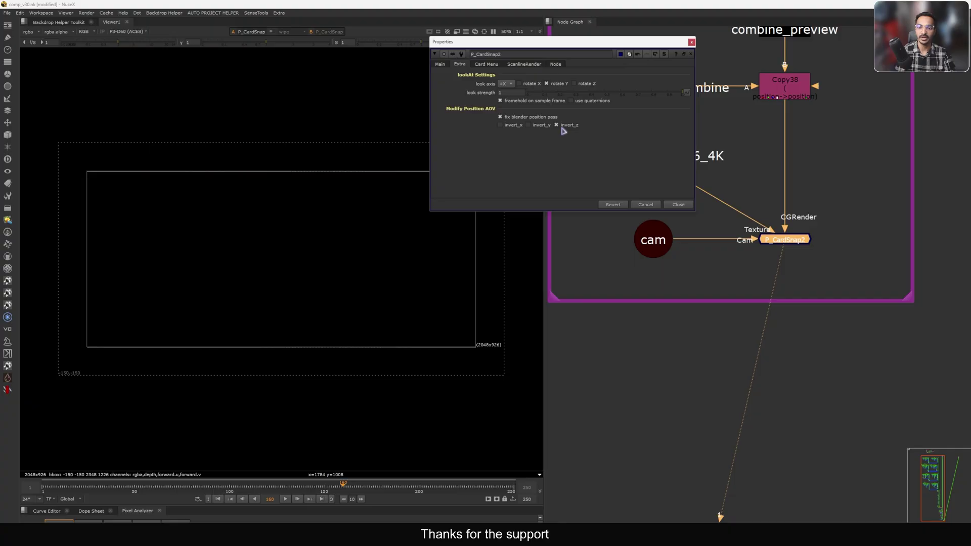
left_click_drag(613, 43, 590, 42)
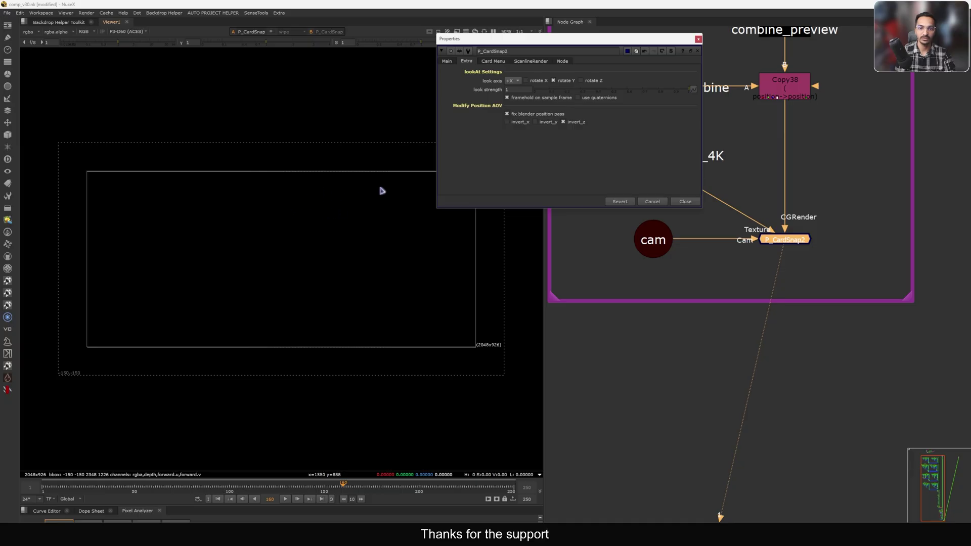
left_click_drag(558, 42, 586, 37)
left_click_drag(526, 37, 546, 34)
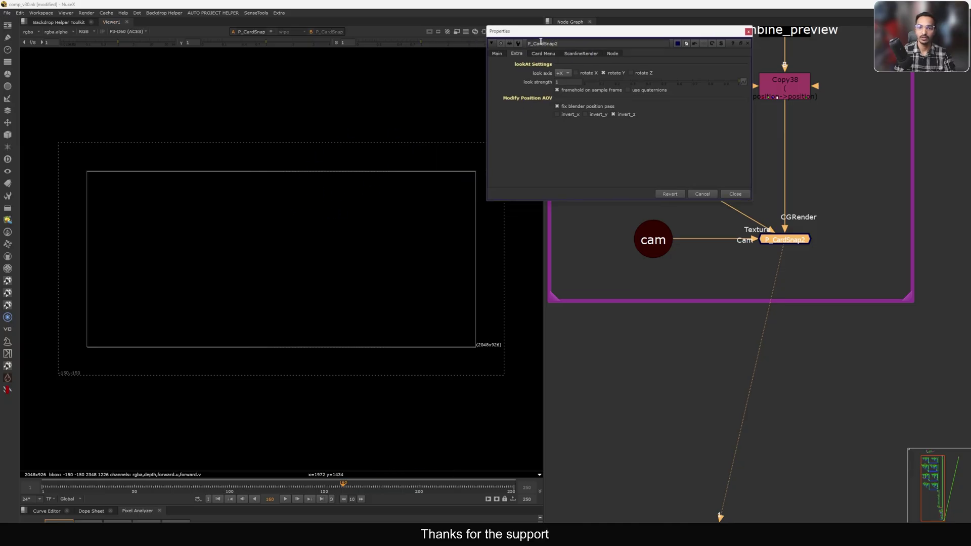
Show the background render again and move the position_select point to about x 1340, y 414.
left_click(497, 54)
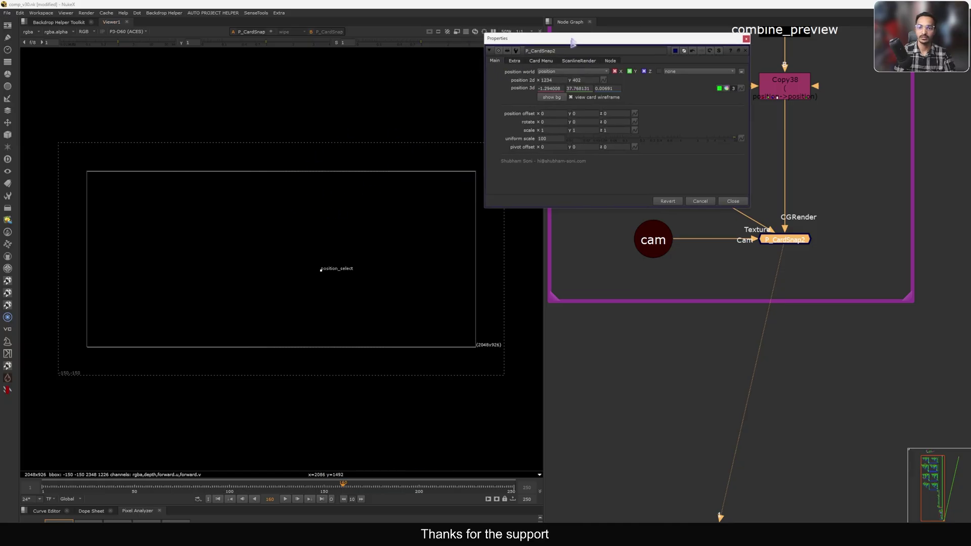
left_click(548, 102)
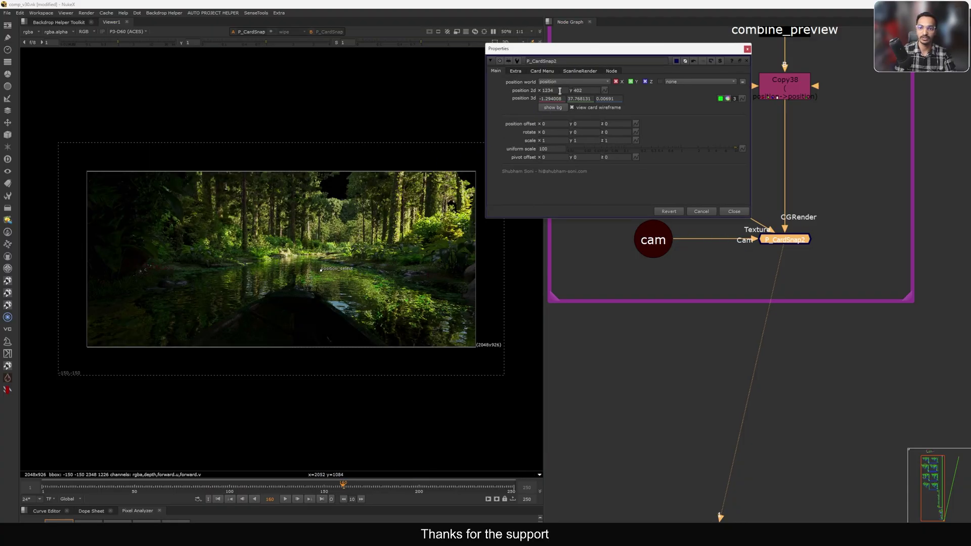
left_click_drag(320, 273, 344, 274)
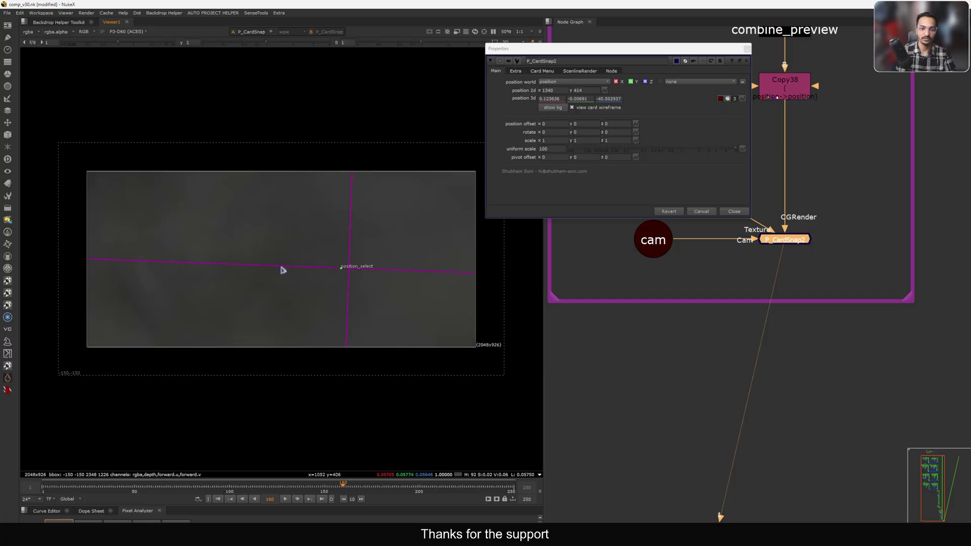
Set the fog card's uniform scale to 1.
left_click(551, 148)
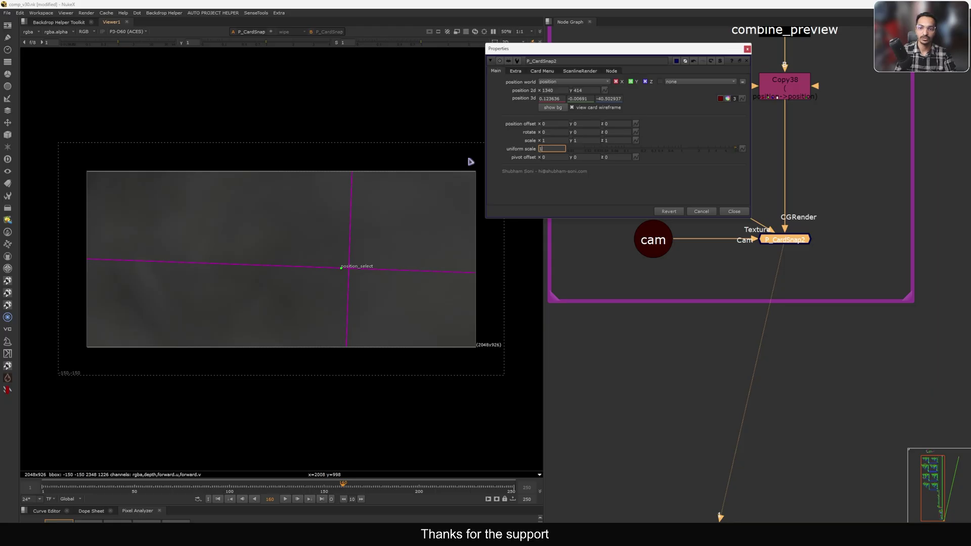
type("1")
key("Return")
left_click_drag(706, 50, 634, 63)
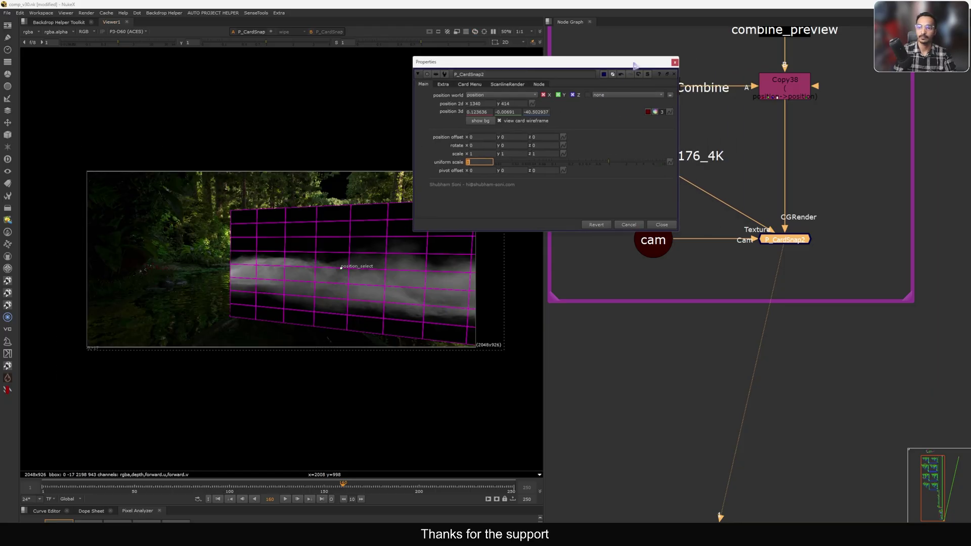
Compare the Copy38 render with P_CardSnap2's output in the viewer, ending on P_CardSnap2.
left_click(781, 89)
key("1")
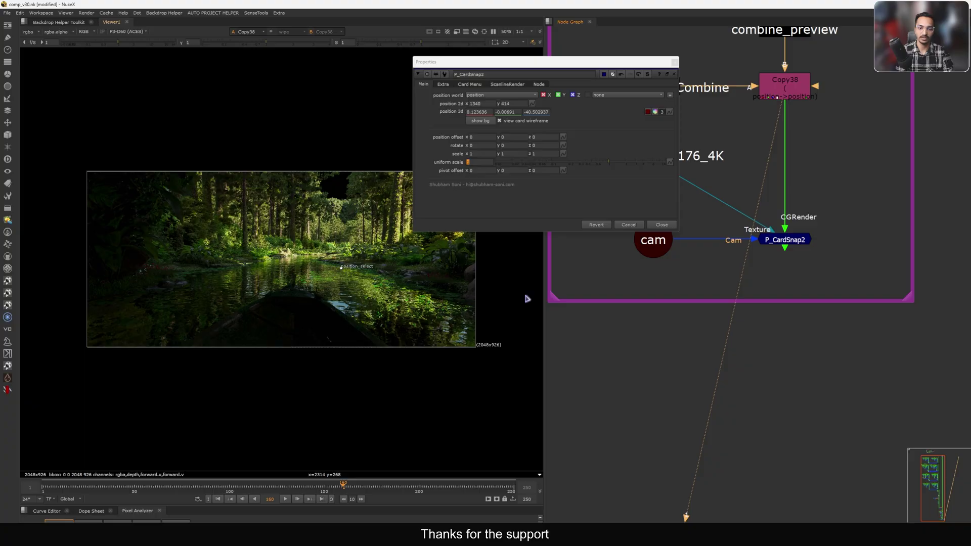
left_click(481, 209)
key("1")
left_click(746, 272)
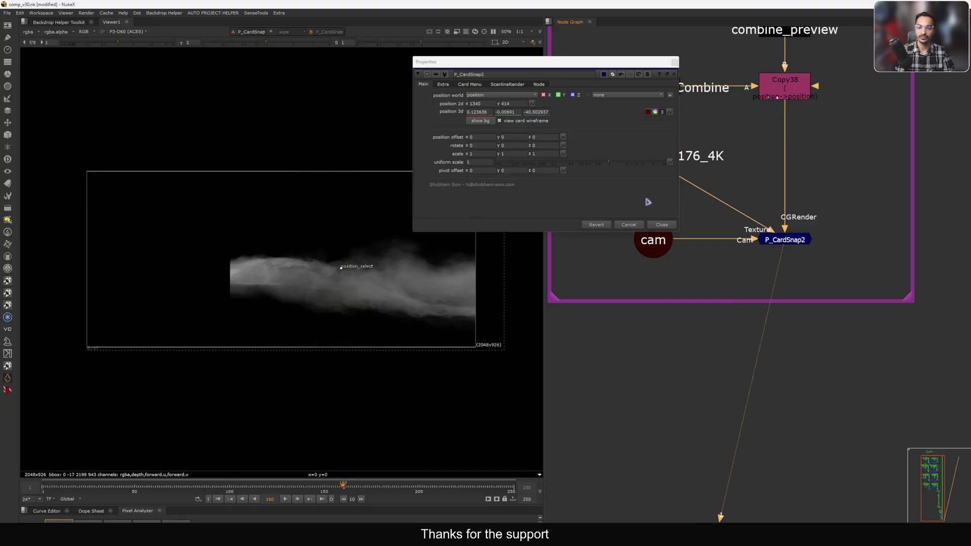
Move the position_select point up to about x 1343, y 474, and close P_CardSnap2's properties.
left_click_drag(531, 64, 570, 47)
left_click_drag(340, 270, 366, 259)
scroll(338, 263, "up", 2)
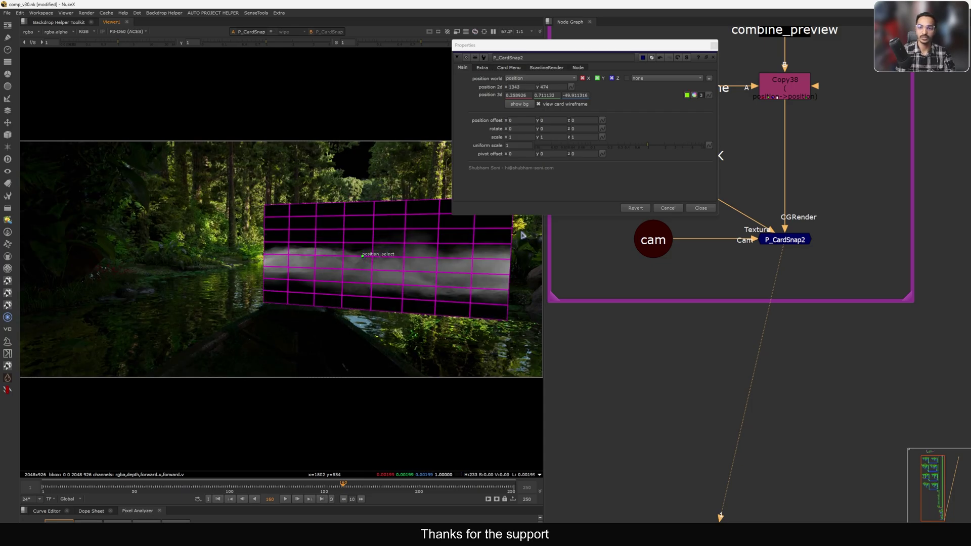
left_click(702, 210)
Check the fog card's alpha channel and insert a Keyer between Lingering_Fog_2_1176_4K and P_CardSnap2's Texture input.
scroll(356, 261, "down", 2)
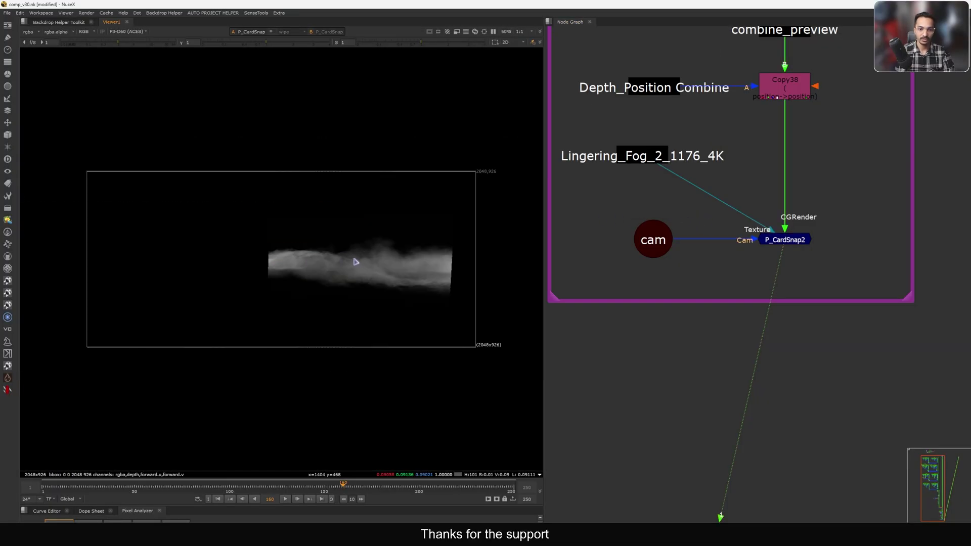
key("a")
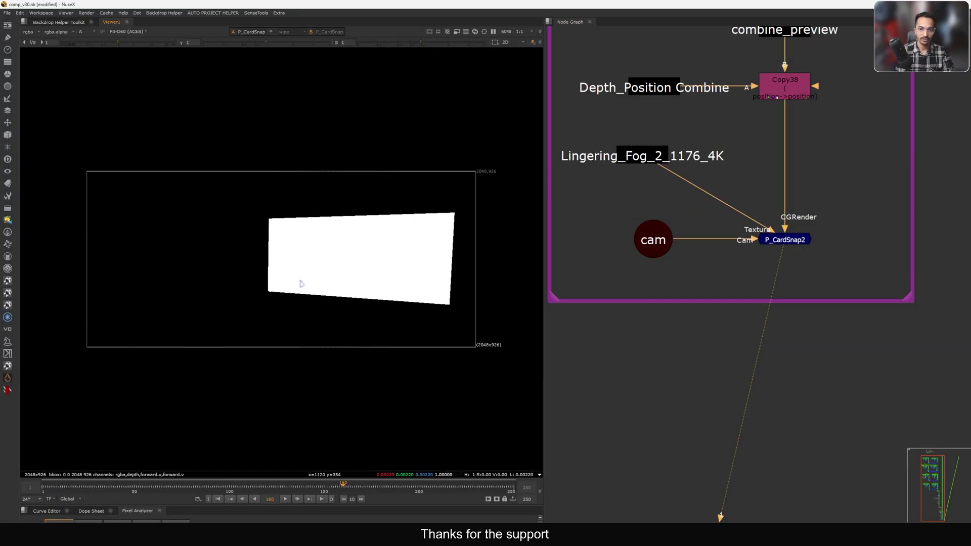
key("a")
left_click(643, 163)
key("Tab")
type("keyer")
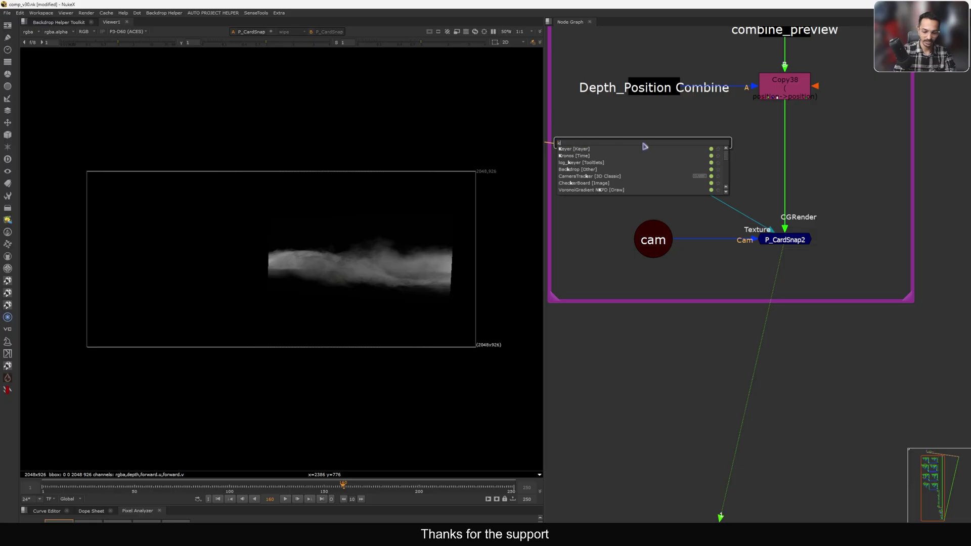
left_click(567, 150)
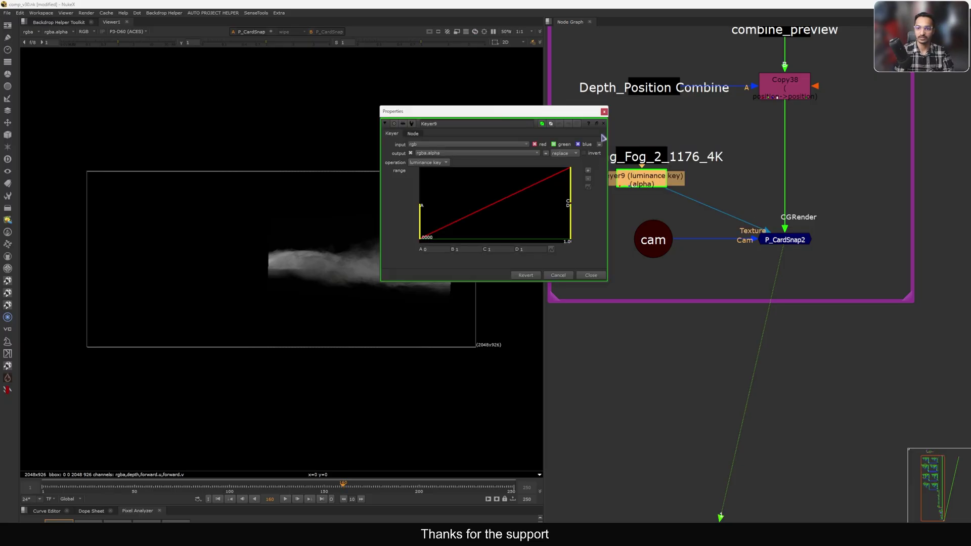
left_click(603, 112)
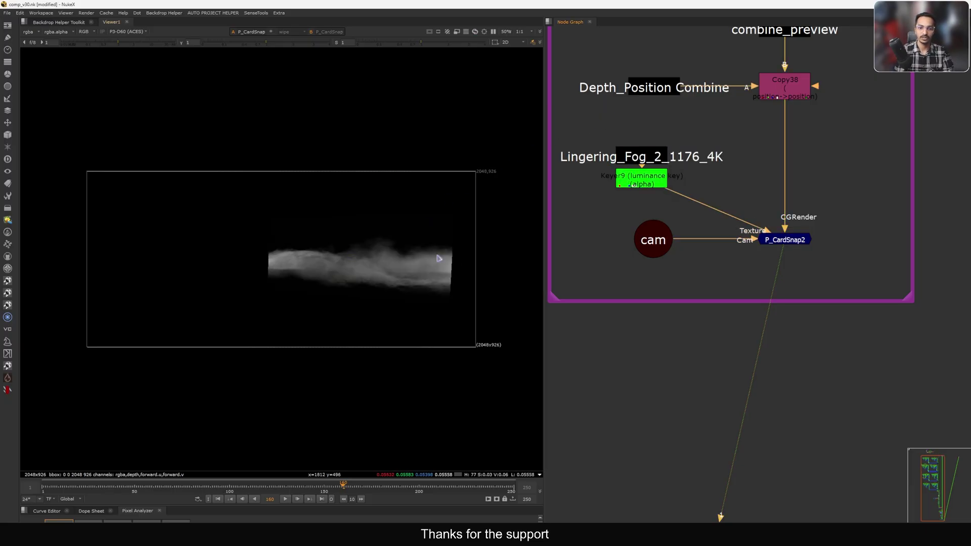
Merge P_CardSnap2's output over the Copy38 render with a new Merge node, using Copy38 as input B.
middle_click_drag(834, 218, 741, 227)
left_click_drag(756, 216, 602, 290)
key("m")
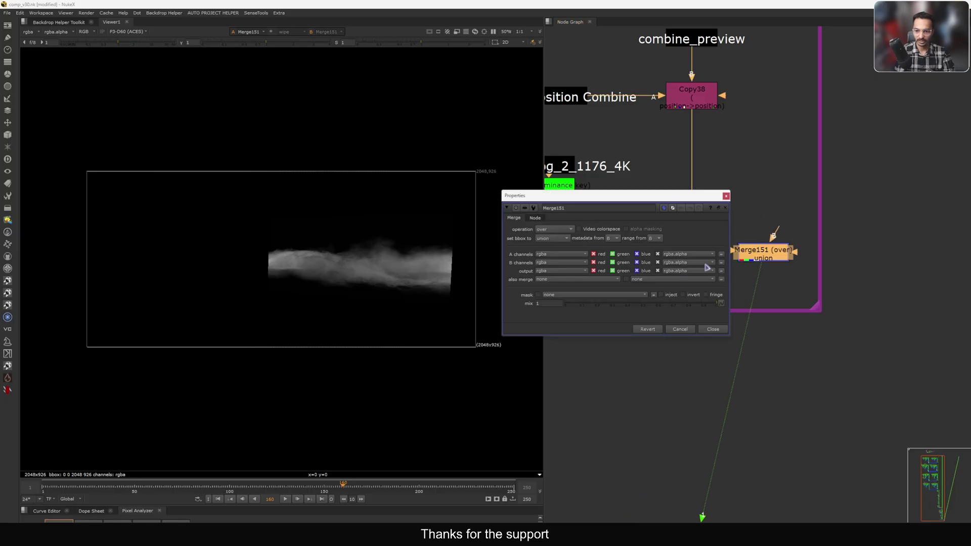
left_click(726, 196)
left_click_drag(770, 233, 697, 118)
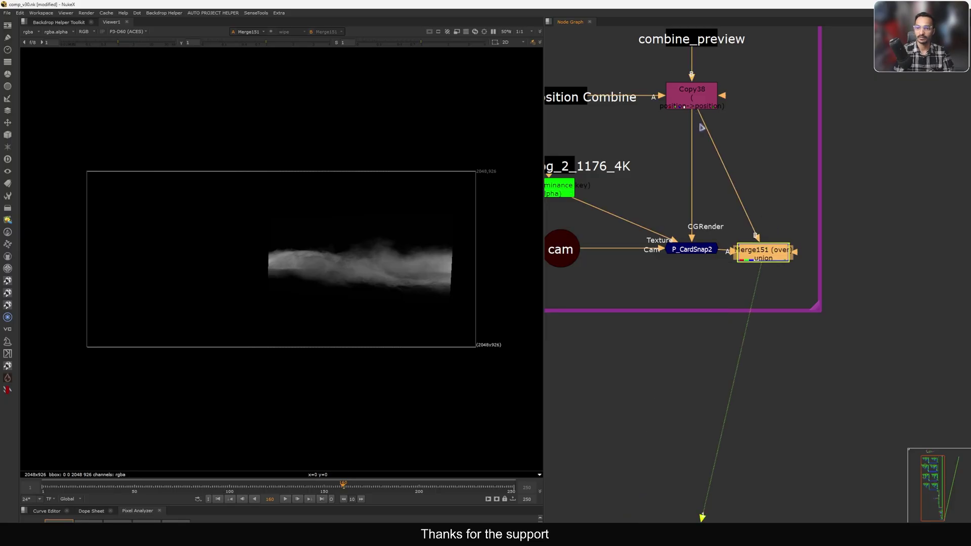
Enlarge the purple backdrop slightly and move Merge151 farther from P_CardSnap2 inside it.
middle_click_drag(752, 261, 745, 241)
mouse_move(755, 242)
left_mouse_down()
mouse_move(773, 238)
mouse_move(763, 237)
left_mouse_up()
middle_click_drag(763, 237, 730, 237)
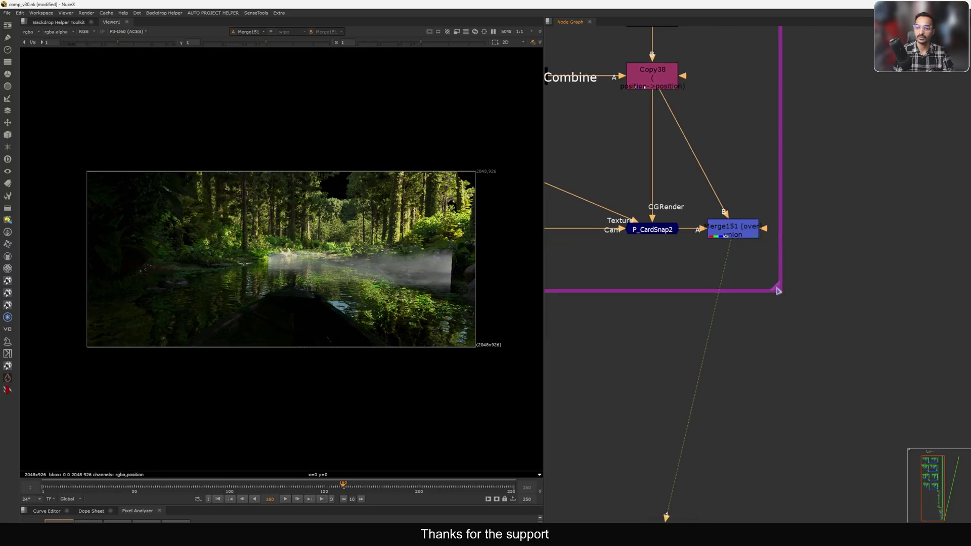
left_click_drag(778, 290, 795, 297)
left_click_drag(735, 237, 751, 237)
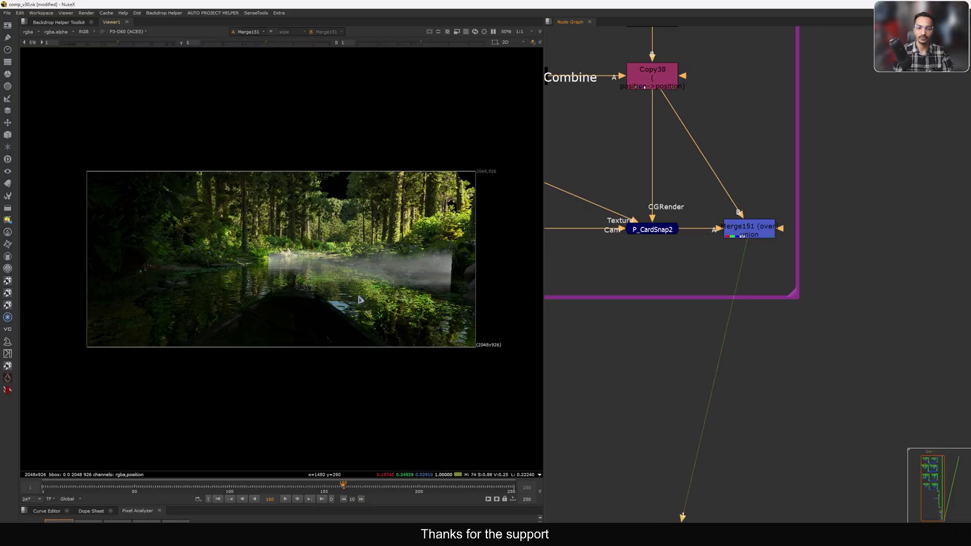
Play the merged fog composite from the first frame with the image fitted to the viewer.
key("l")
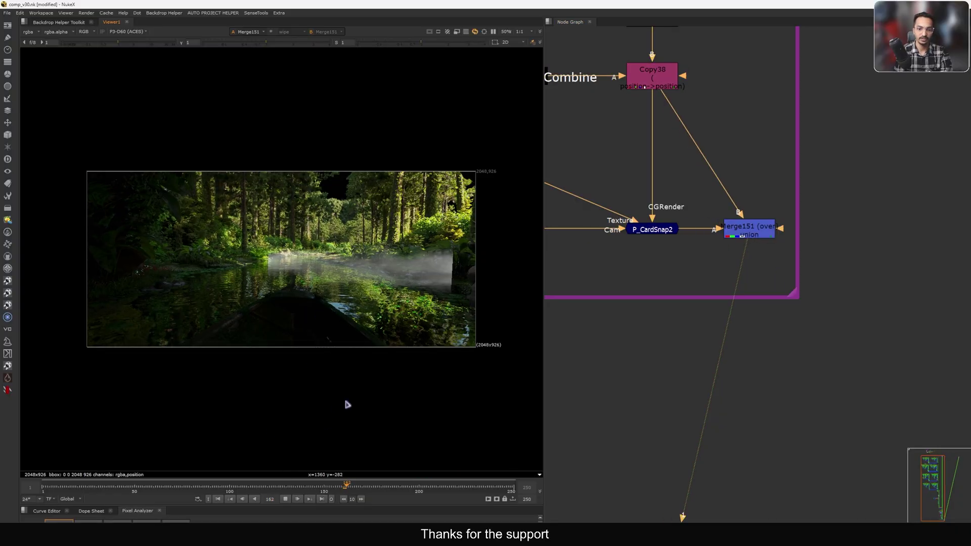
left_click(219, 499)
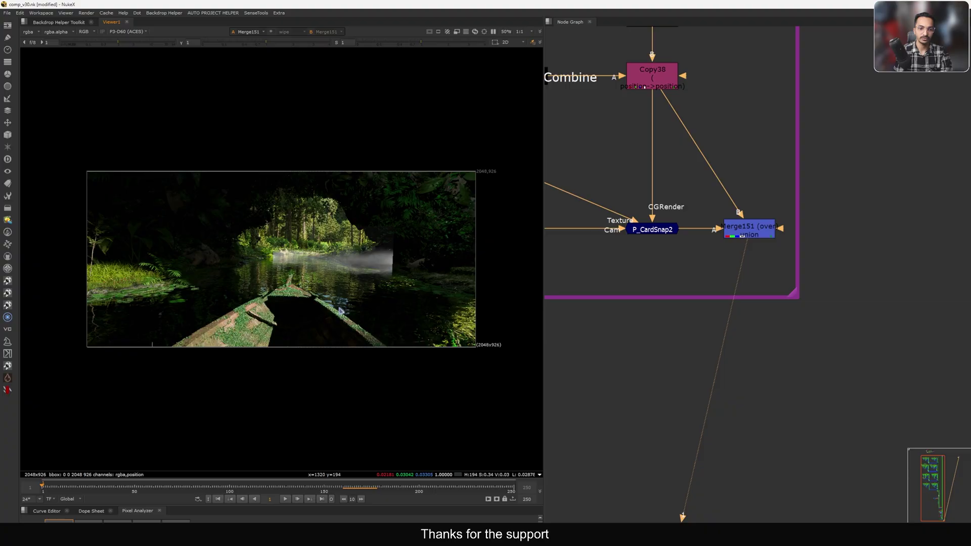
key("f")
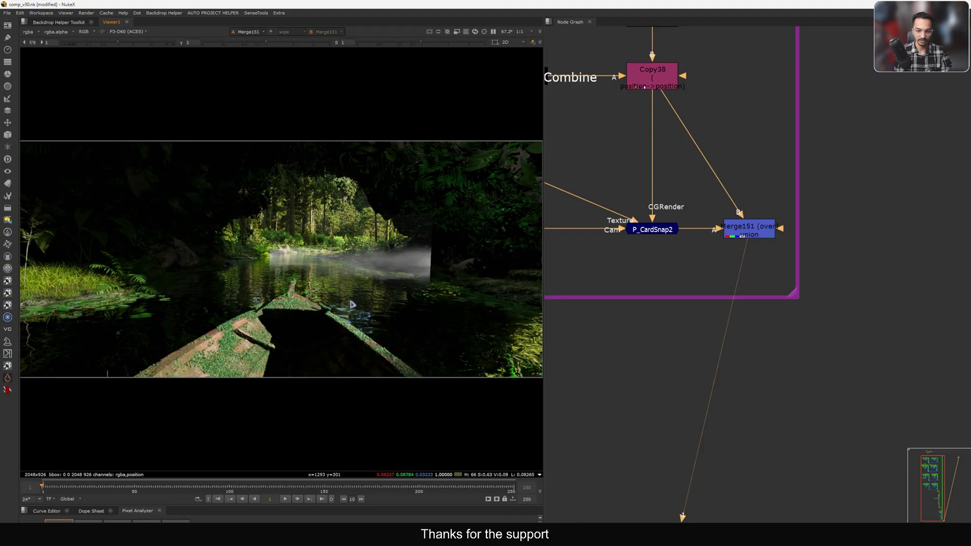
key("l")
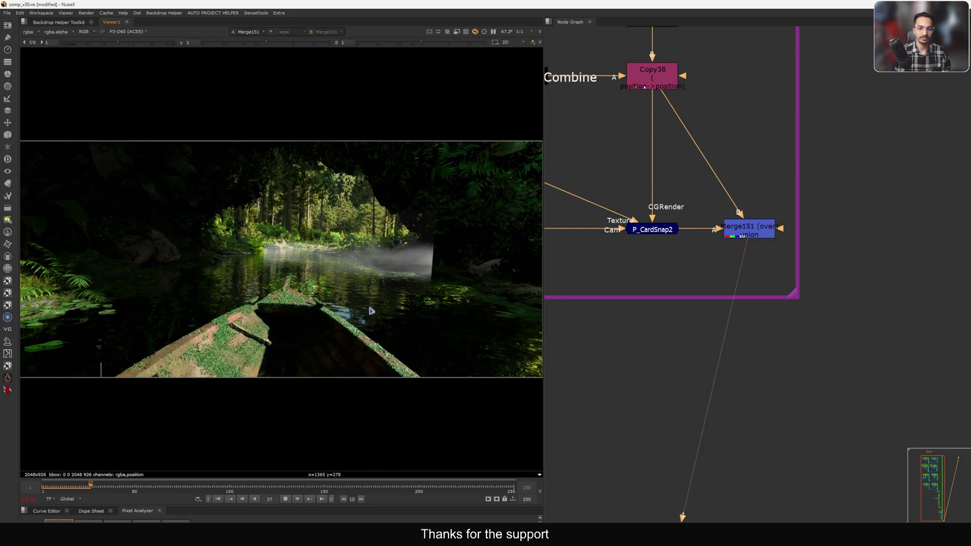
Disable the Keyer9 node under Lingering_Fog_2_1176_4K.
middle_click_drag(627, 181, 753, 242)
left_click(638, 233)
key("d")
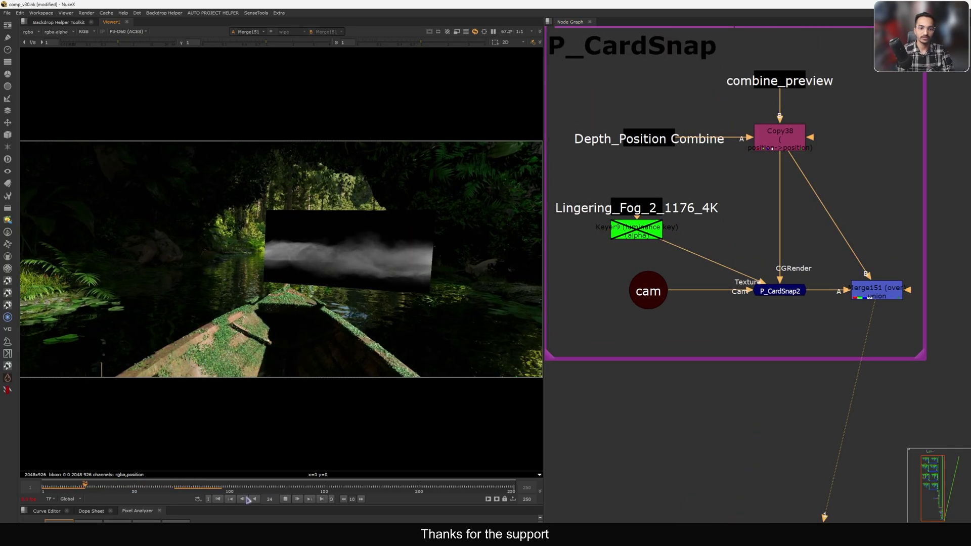
Stop playback, go back to the first frame and re-enable the Keyer9 node under Lingering_Fog_2_1176_4K.
left_click(285, 499)
left_click(218, 499)
left_click(641, 235)
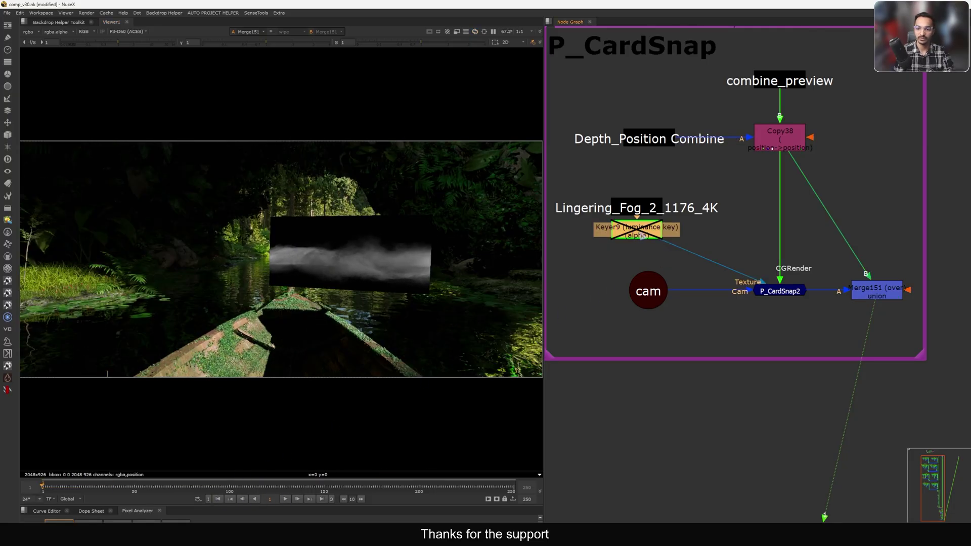
key("d")
Snap P_CardSnap2's card to the water beside the boat's right edge and set its uniform scale to 0.34.
middle_click_drag(789, 279, 738, 277)
double_click(734, 289)
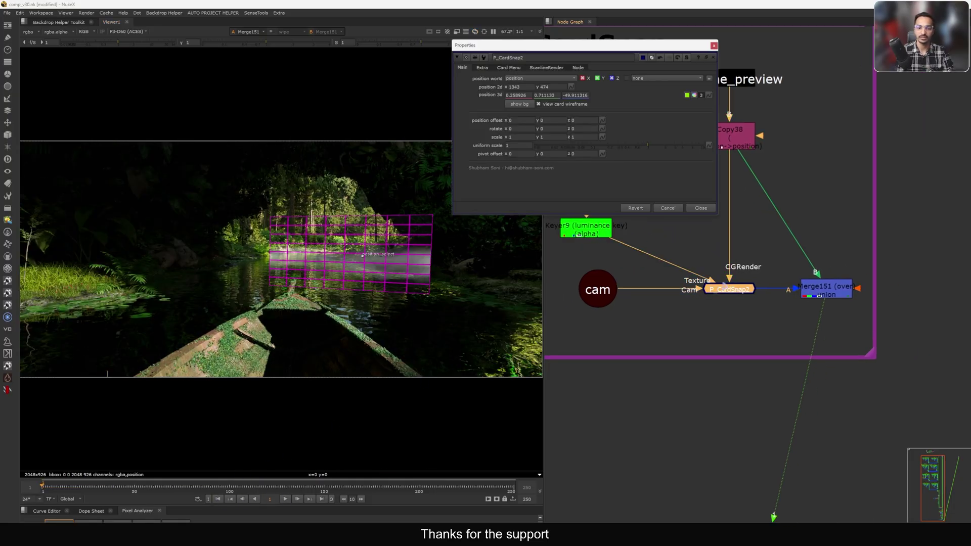
left_click_drag(461, 325, 462, 314)
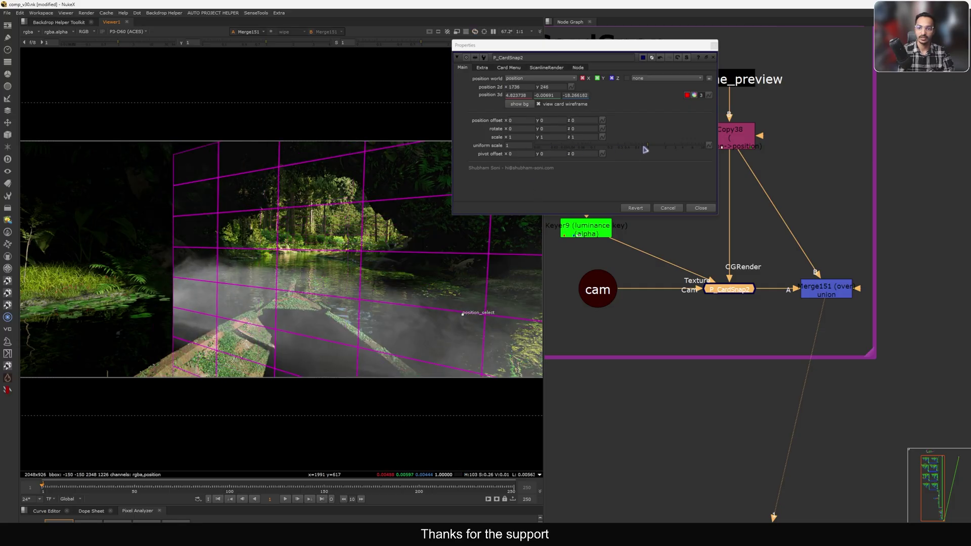
left_click_drag(645, 150, 621, 148)
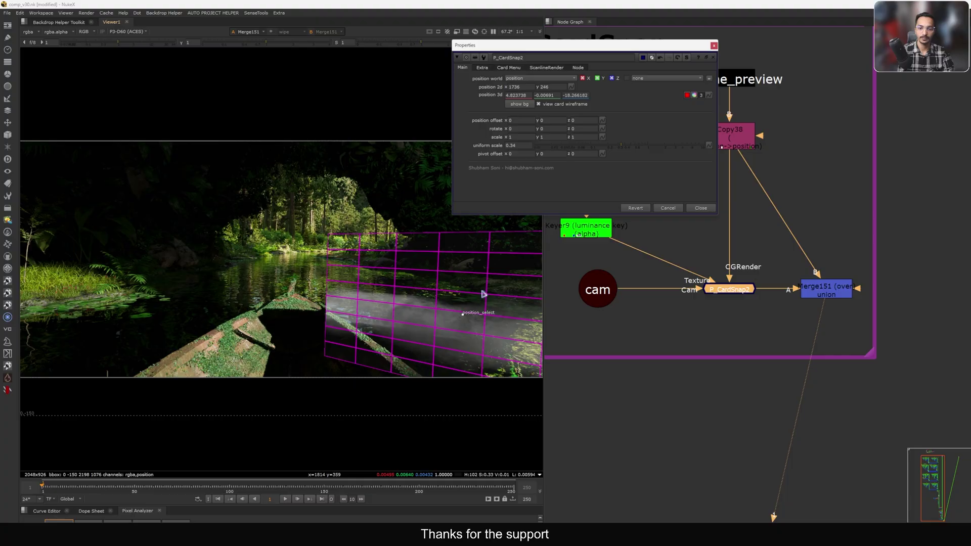
Move the card's snap point farther back on the water, to about x 1666, y 365, and play the composite.
left_click_drag(462, 313, 445, 283)
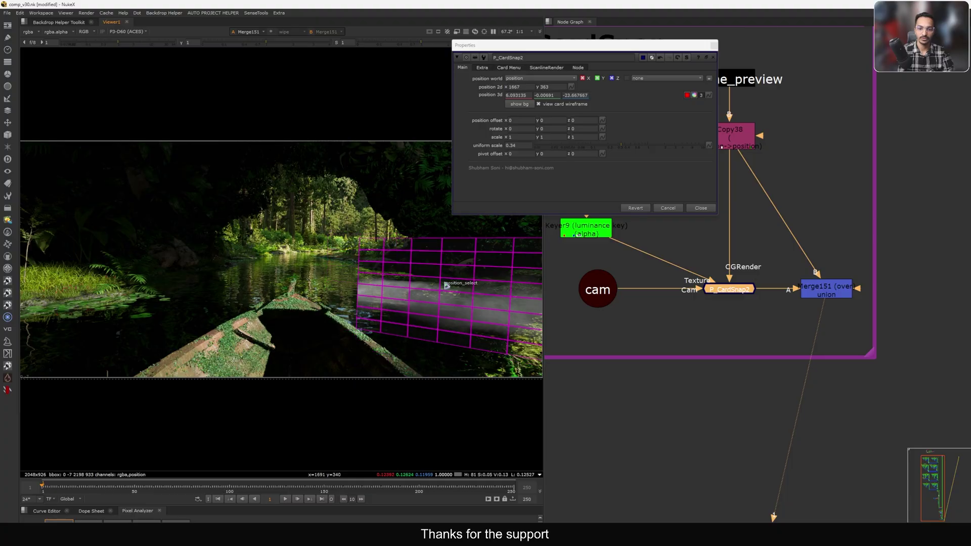
left_click(703, 209)
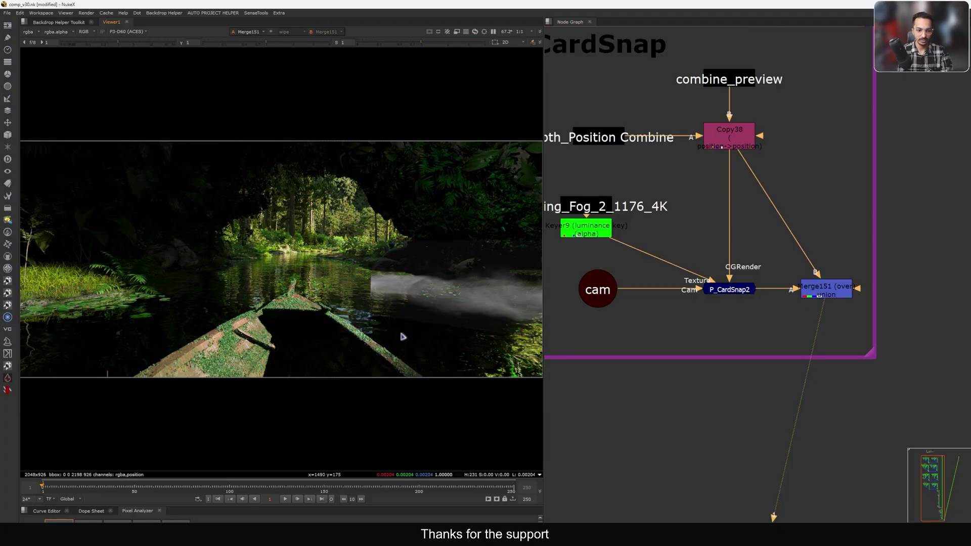
key("l")
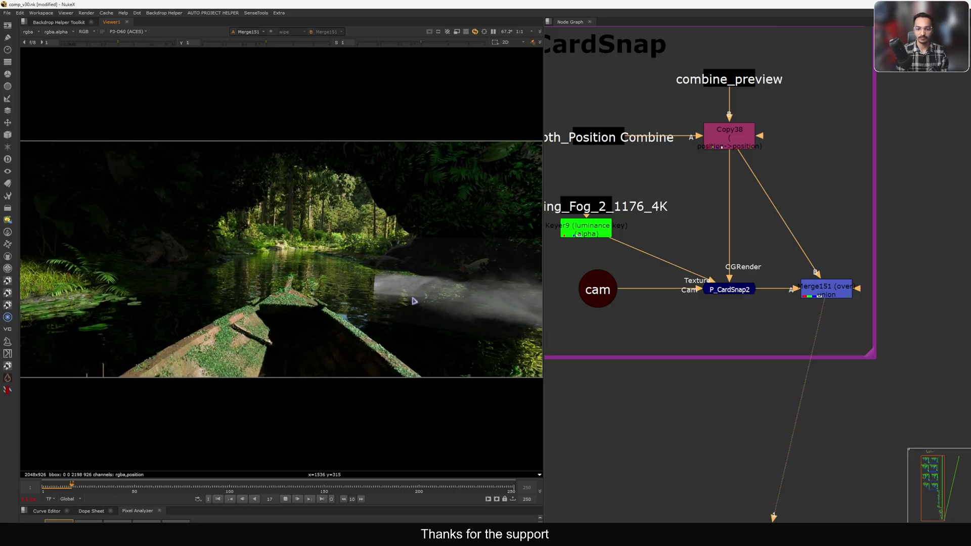
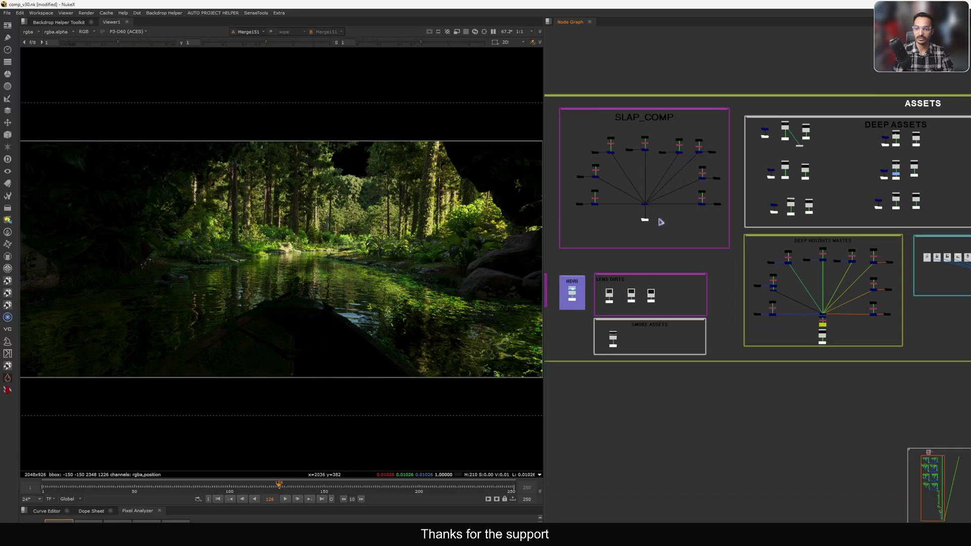
Create a wired stamp of the deep_slap_comp output in the SLAP_COMP backdrop and close its properties.
scroll(665, 222, "up", 5)
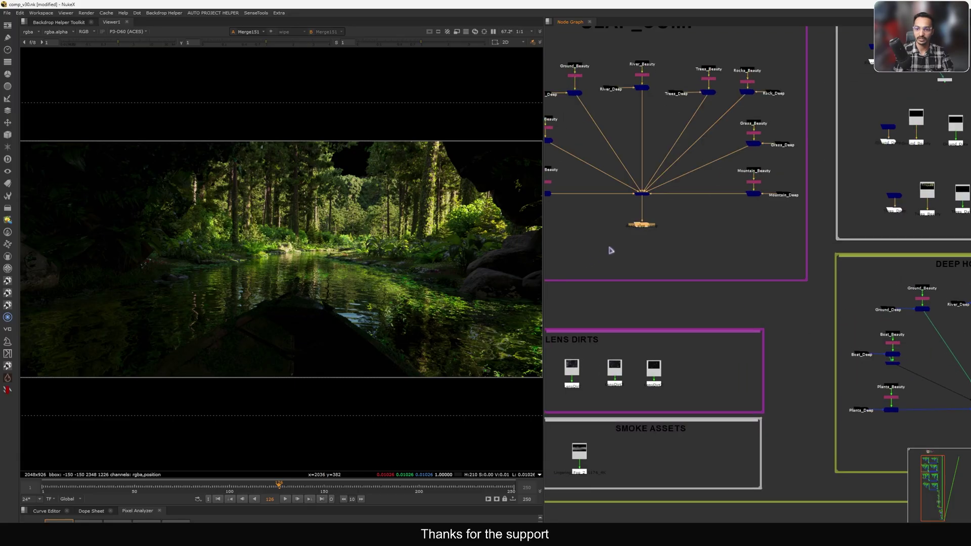
left_click_drag(661, 238, 632, 250)
key("F8")
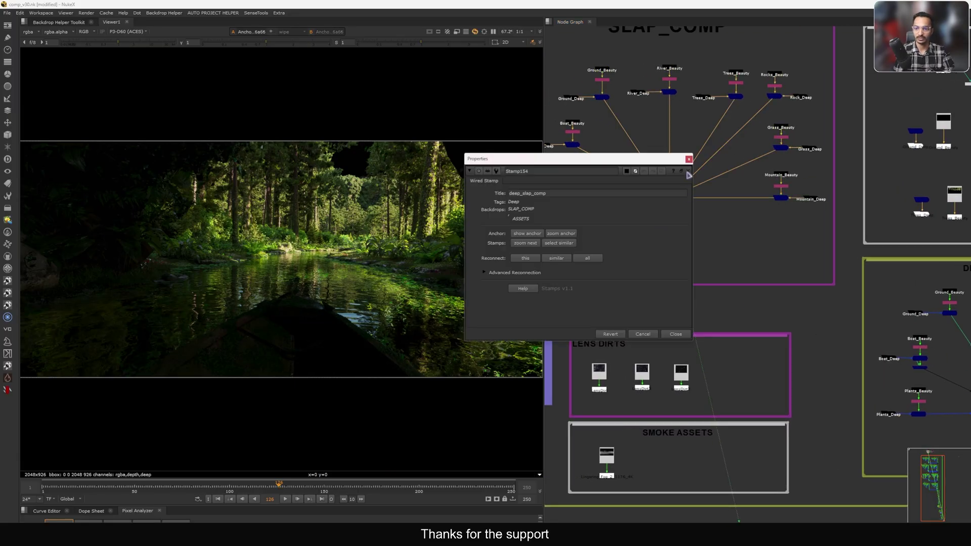
left_click(688, 158)
Place the deep_slap_comp stamp in the P_CardSnap backdrop, combine it with P_CardSnap2 through a DeepMerge node, and view the merge.
scroll(674, 169, "down", 6)
left_click_drag(669, 197, 736, 301)
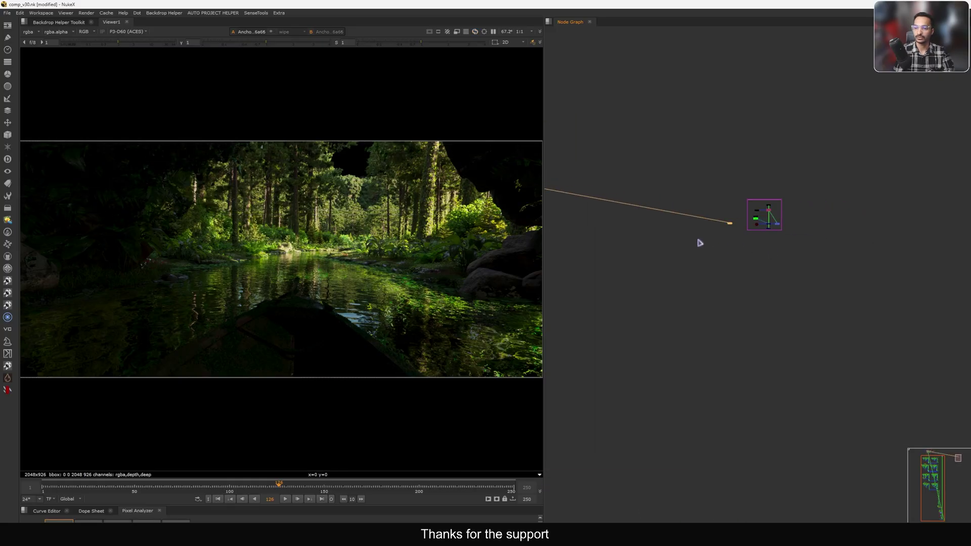
scroll(699, 242, "up", 5)
middle_click_drag(808, 202, 584, 258)
left_click(584, 258)
scroll(667, 279, "up", 4)
left_click_drag(571, 250, 625, 240)
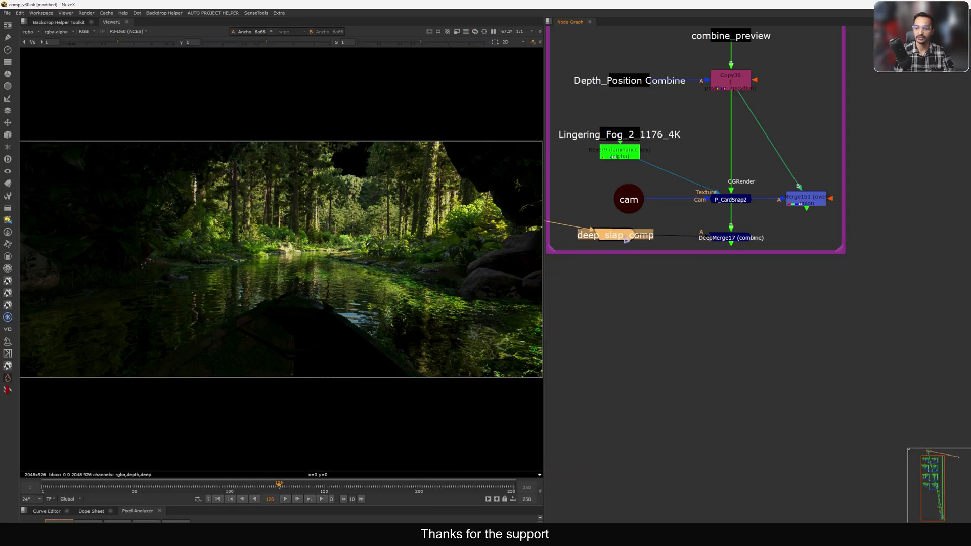
left_click(714, 238)
key("1")
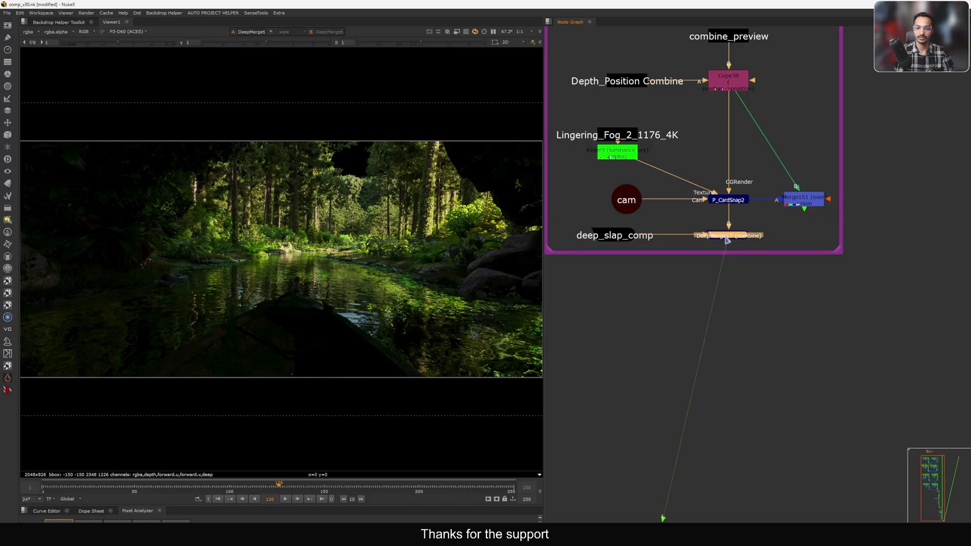
Compare the outputs of deep_slap_comp, P_CardSnap2 and DeepMerge17 in the viewer at the first frame.
left_click(218, 499)
left_click_drag(610, 242, 622, 241)
key("1")
left_click(635, 221)
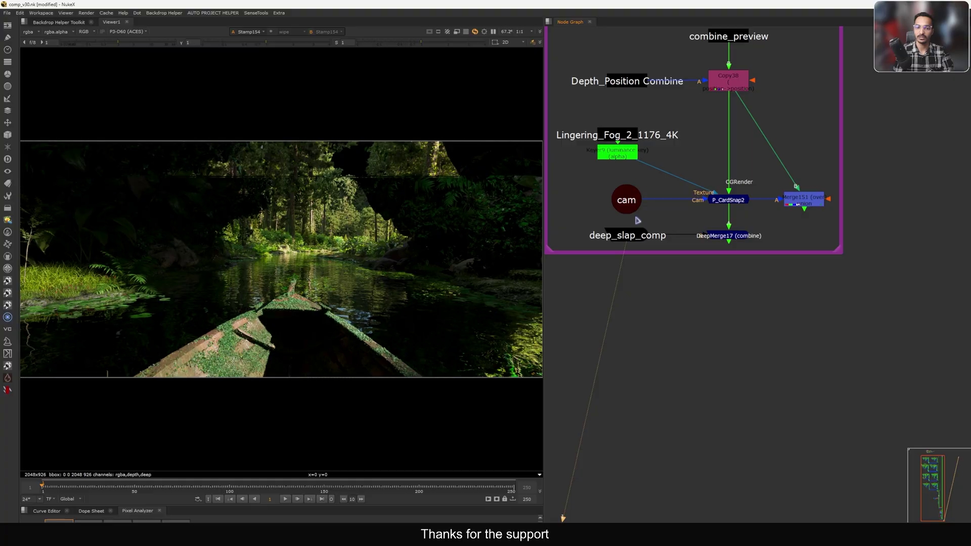
left_click(732, 200)
key("1")
left_click(739, 238)
key("1")
left_click(753, 227)
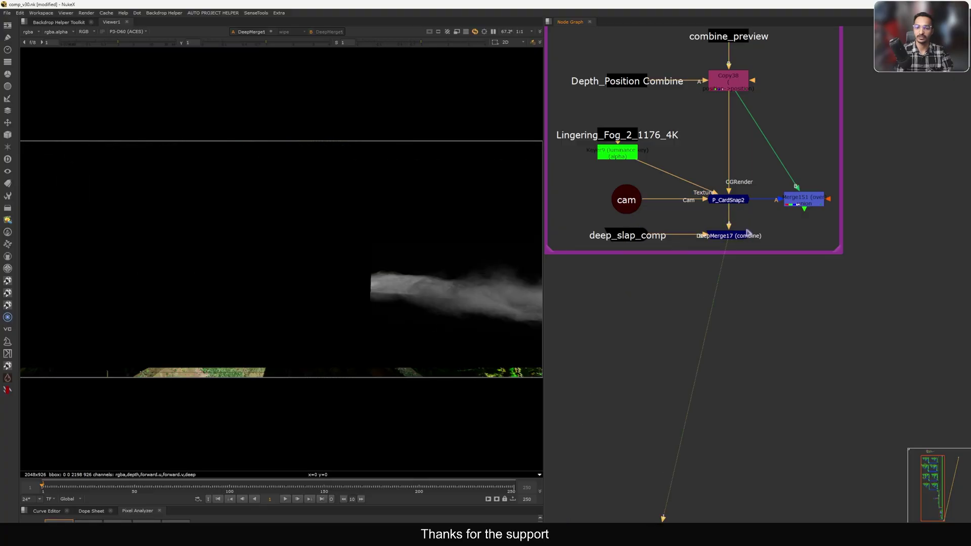
Move P_CardSnap2's snap point nearer to the camera on the water, to about x 1703, y 189.
middle_click_drag(757, 226, 748, 225)
left_click(722, 203)
double_click(725, 200)
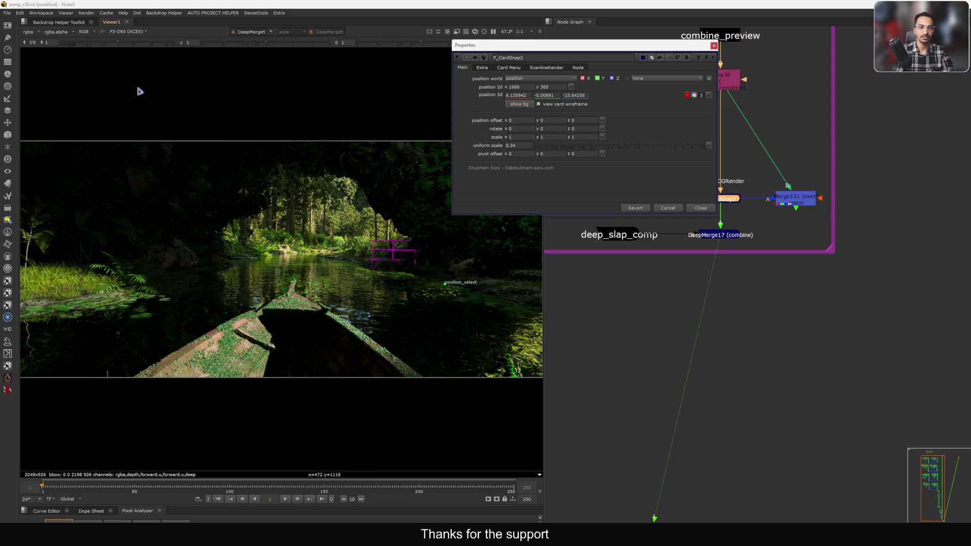
left_click_drag(537, 50, 588, 44)
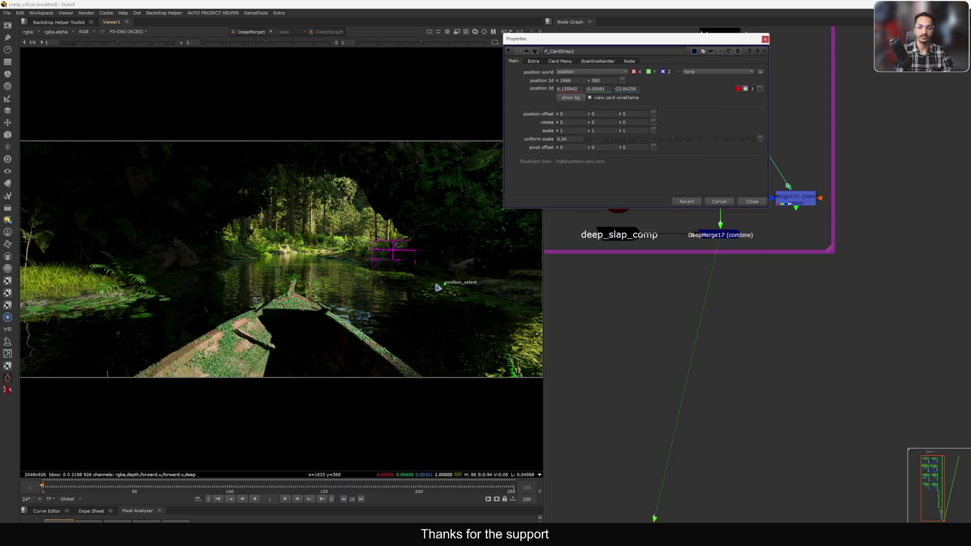
left_click_drag(453, 286, 461, 308)
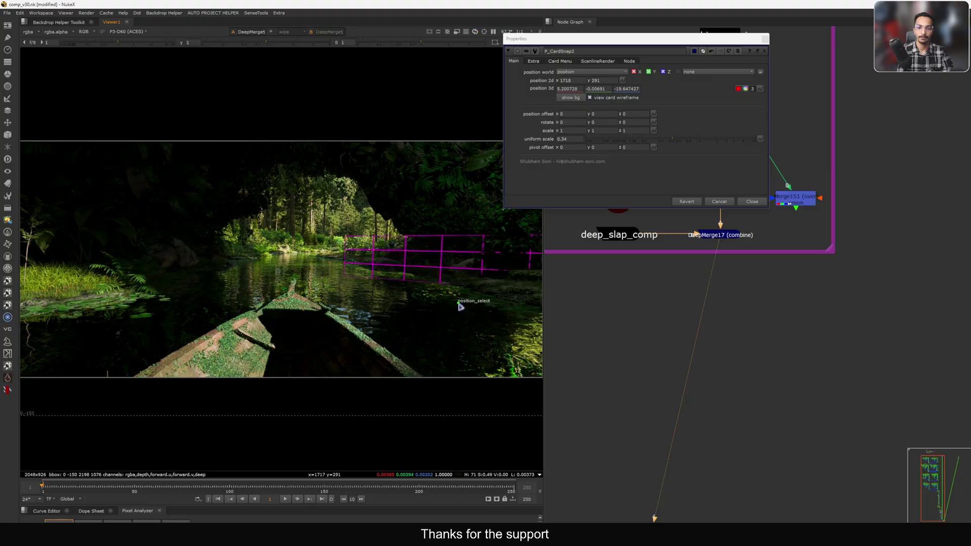
left_click_drag(457, 315, 458, 332)
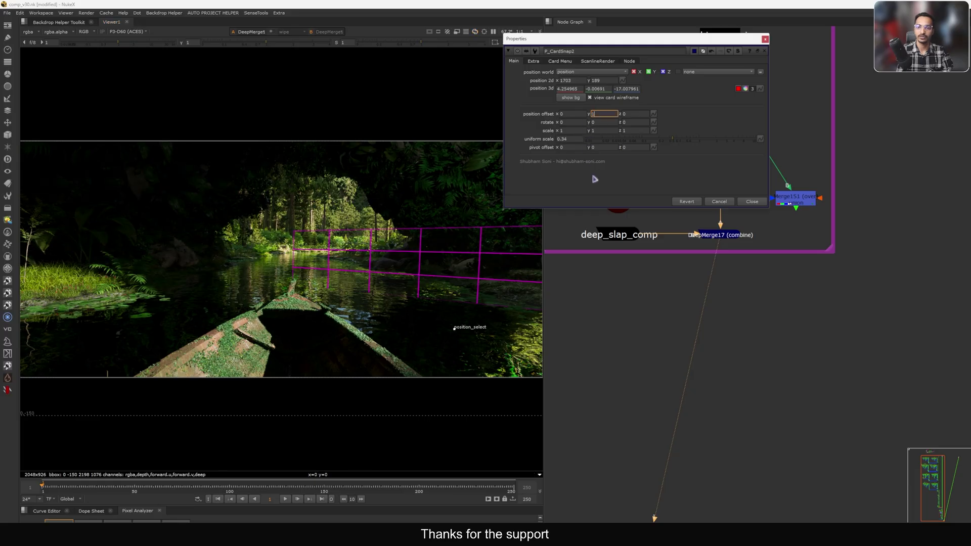
Raise the card by setting P_CardSnap2's position offset y to 2, and close its properties.
left_click(601, 115)
key("Up")
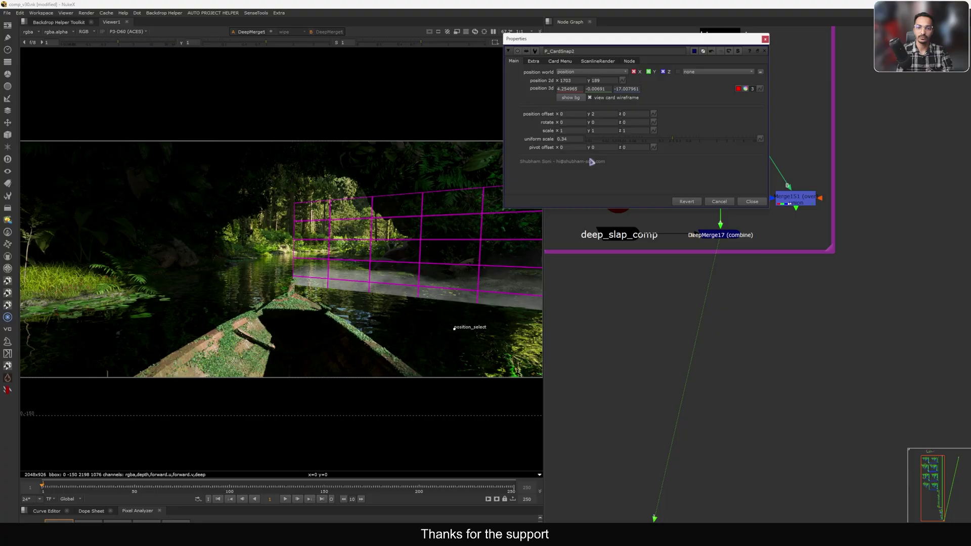
left_click(756, 204)
Raise the card higher by setting P_CardSnap2's position offset y to 4, and close its properties.
left_click_drag(779, 202, 781, 202)
double_click(725, 201)
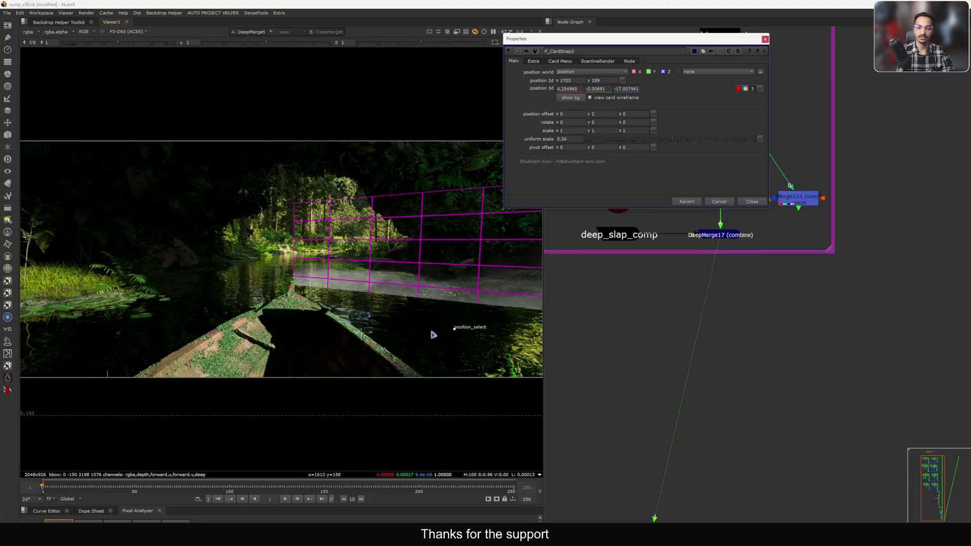
left_click_drag(597, 115, 591, 115)
type("4")
key("Return")
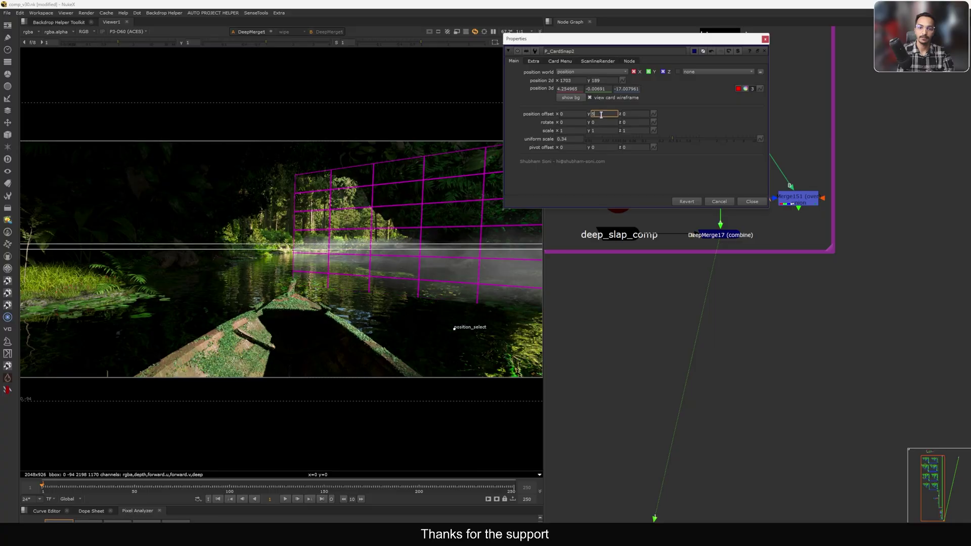
left_click(750, 202)
Look at the ScanlineRender setup inside the P_CardSnap2 group and return to the main node graph.
key("ctrl+Return")
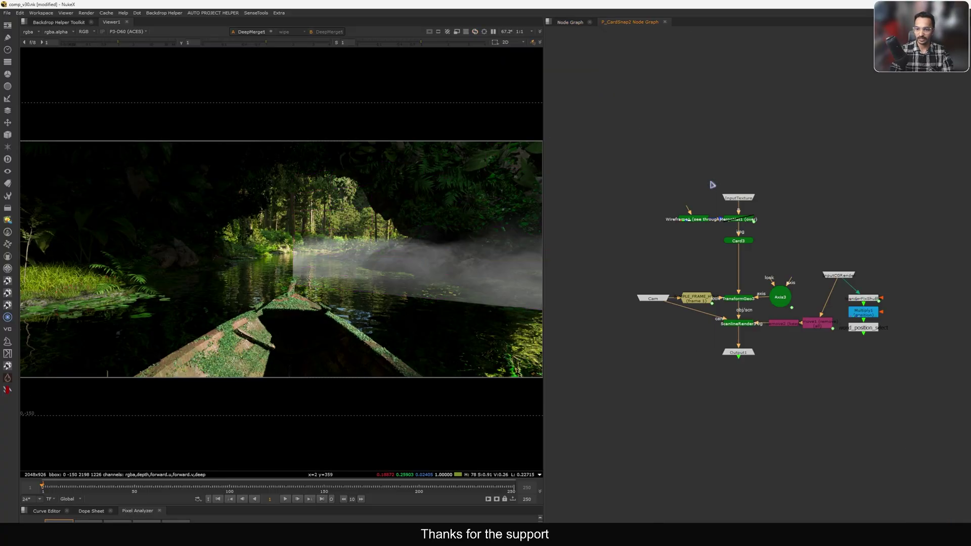
scroll(719, 305, "up", 5)
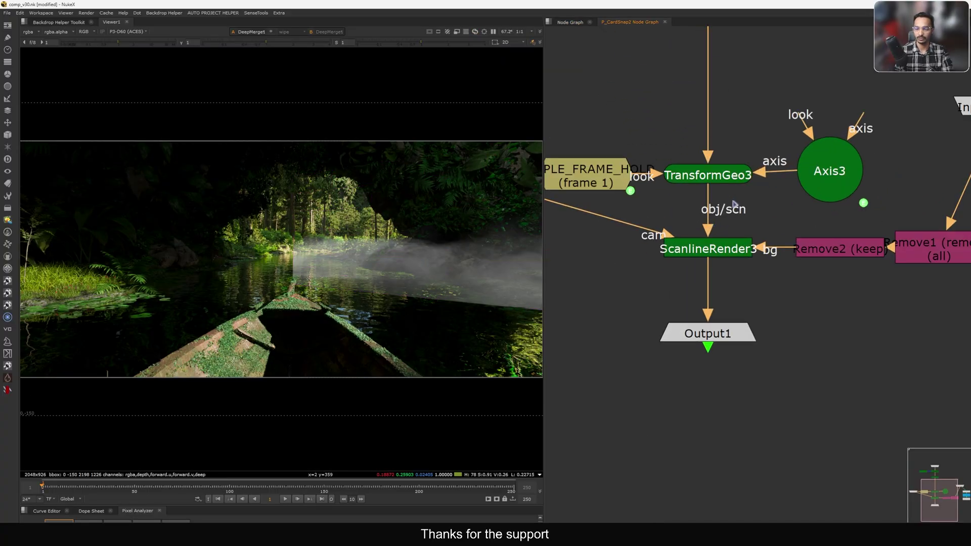
left_click(579, 24)
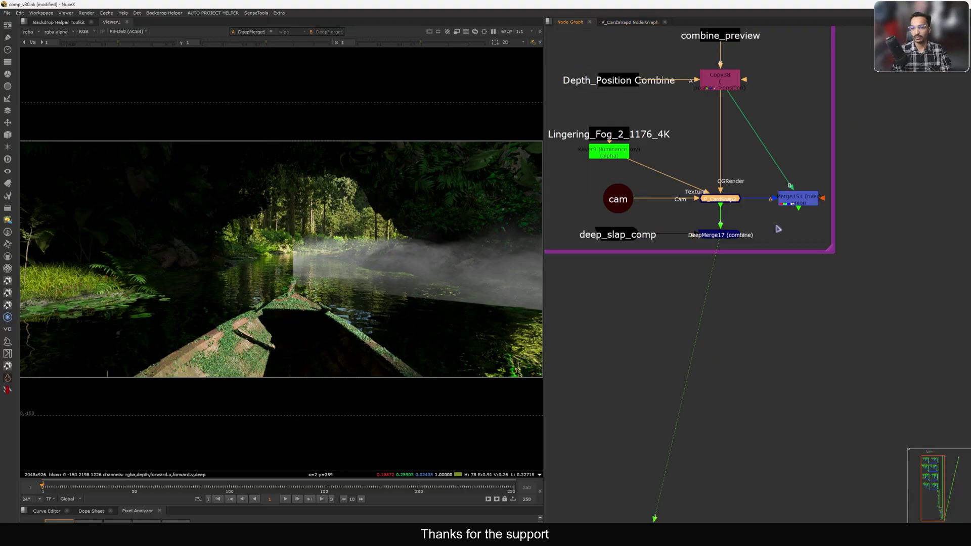
Make P_CardSnap2 the A input of DeepMerge17 and move its snap point farther back, to about x 1681, y 327.
mouse_move(720, 236)
left_mouse_down()
mouse_move(738, 246)
mouse_move(726, 238)
left_mouse_up()
left_click(720, 201)
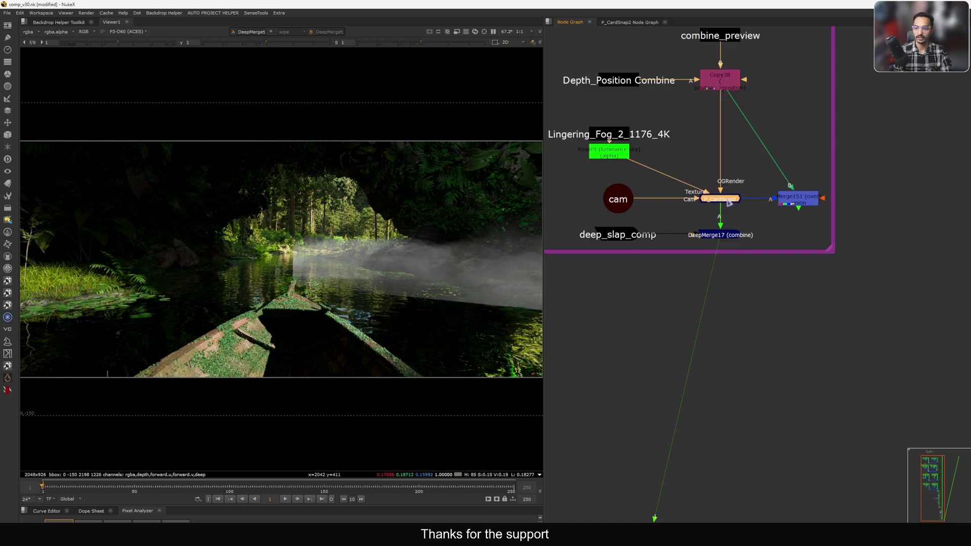
double_click(723, 201)
left_click_drag(615, 46, 660, 46)
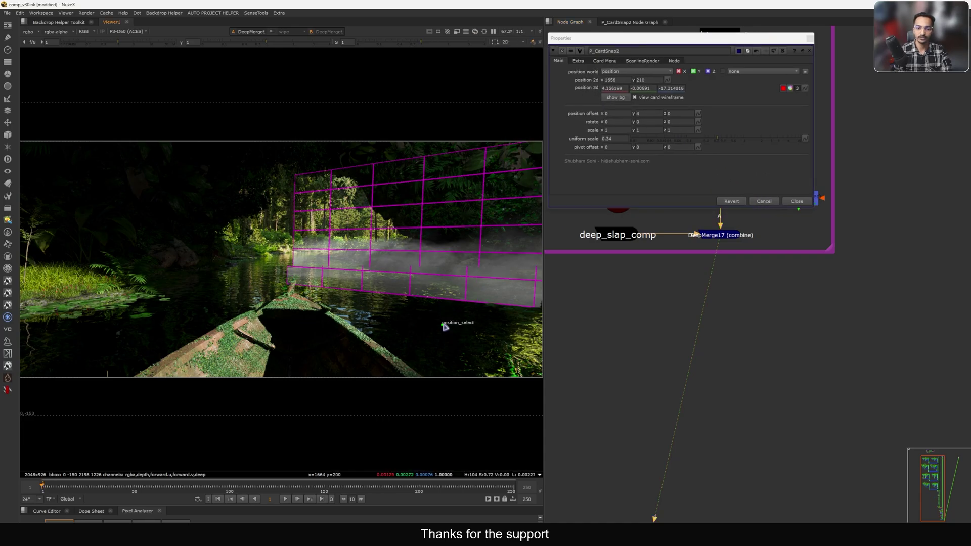
left_click_drag(454, 328, 457, 305)
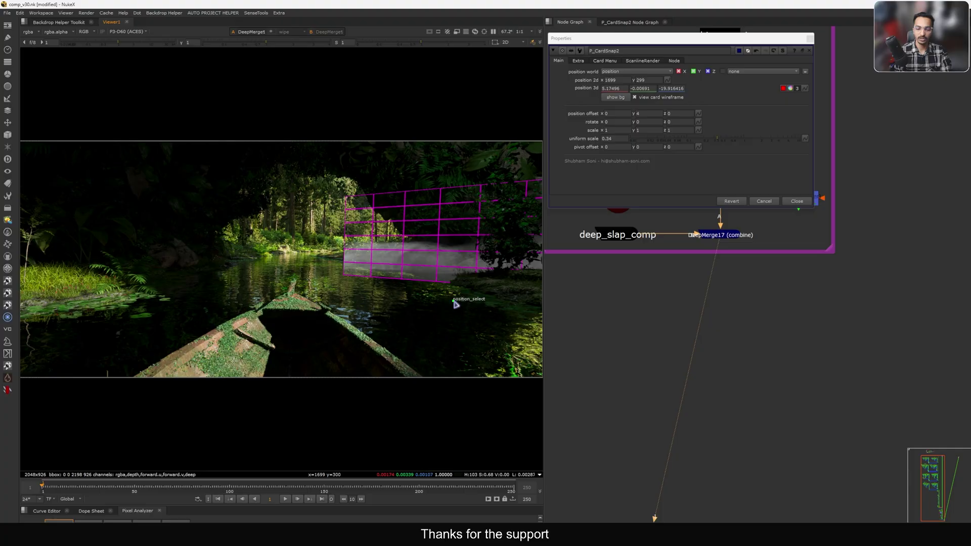
Fine-tune P_CardSnap2's snap point on the water by the right bank, at about x 1820, and close its properties.
scroll(446, 300, "up", 8)
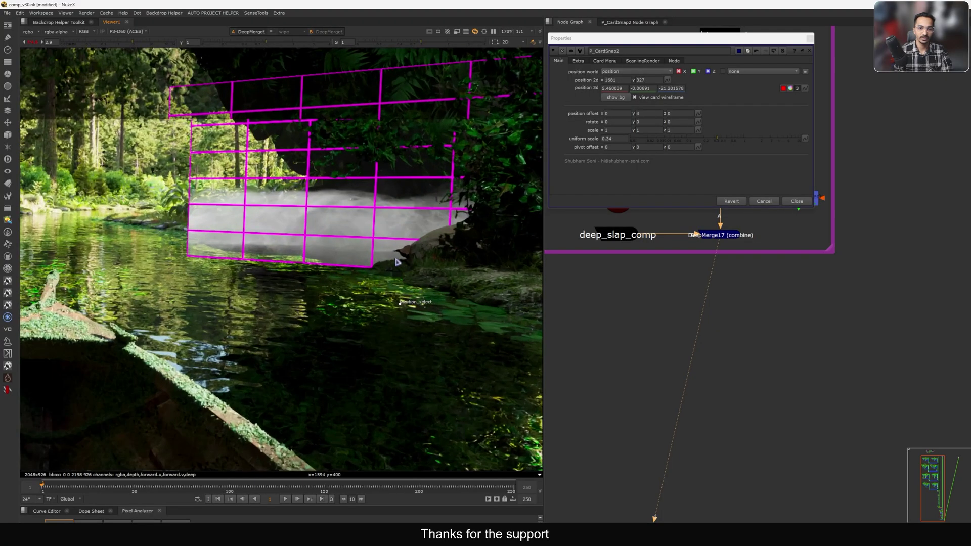
scroll(389, 267, "down", 4)
left_click_drag(393, 311, 418, 326)
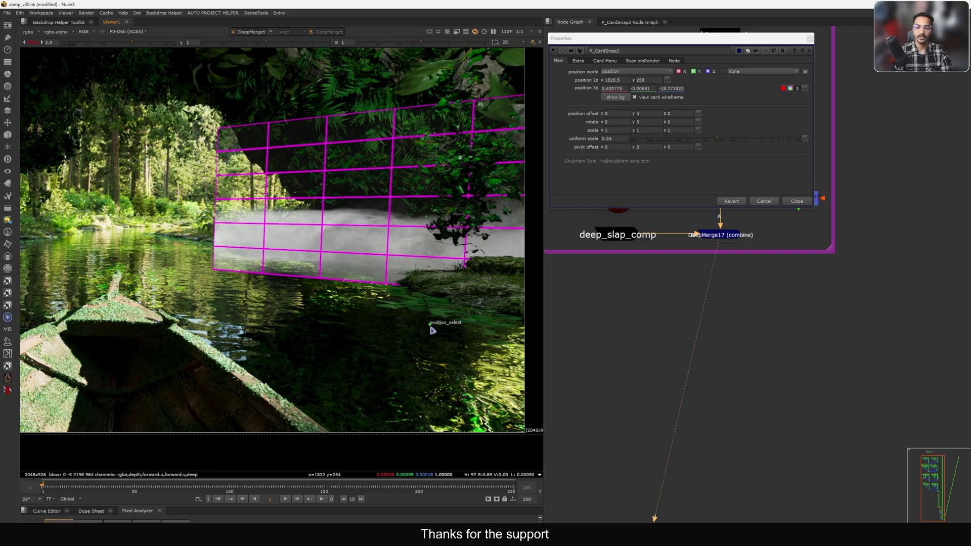
left_click_drag(432, 330, 433, 331)
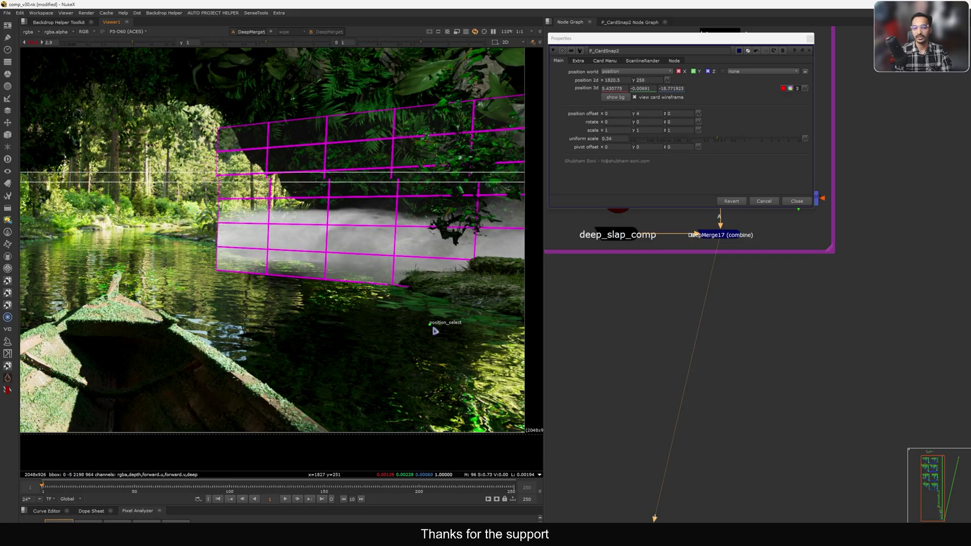
left_click(796, 201)
Enlarge the purple P_CardSnap backdrop slightly so it leaves more room below the DeepMerge17 row.
scroll(752, 233, "down", 5)
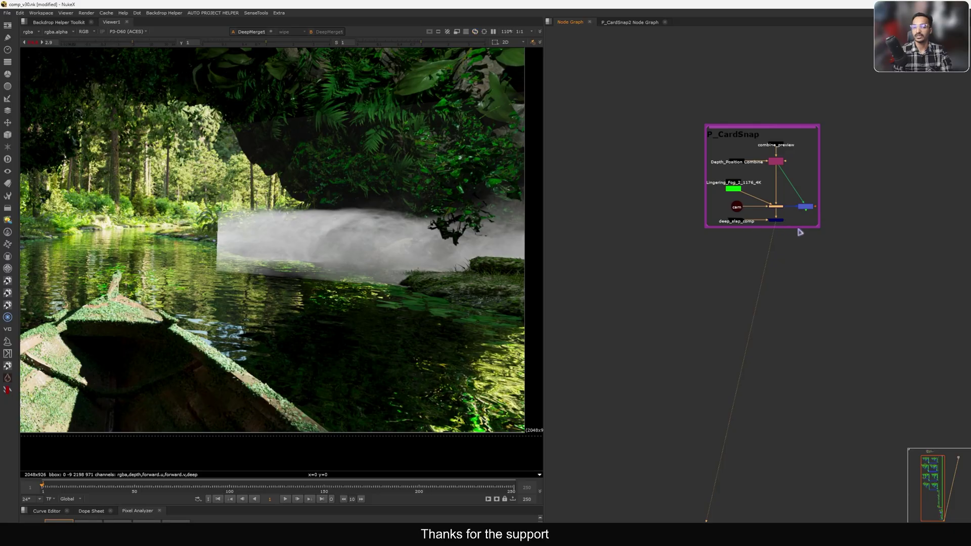
scroll(799, 232, "up", 4)
left_click_drag(835, 223, 845, 242)
left_click(794, 227)
middle_click_drag(771, 208, 780, 224)
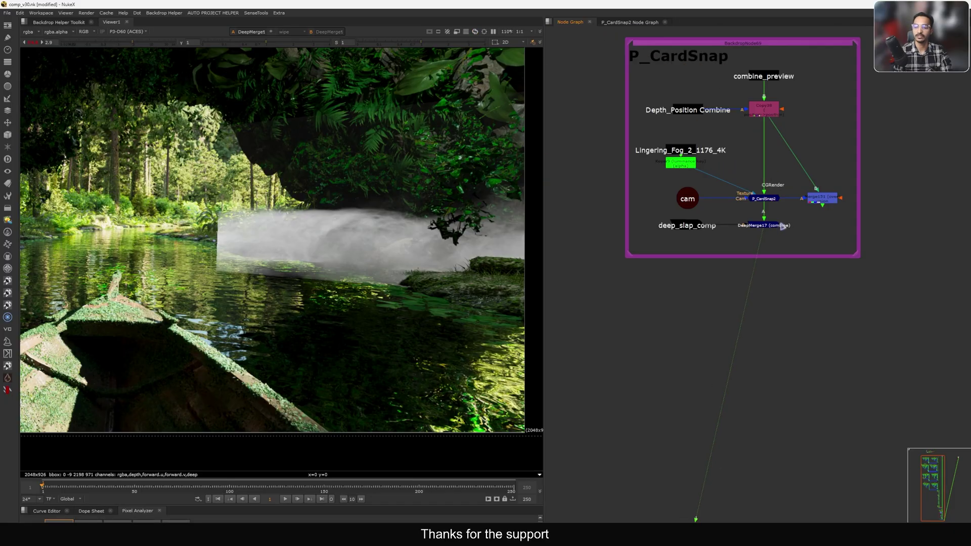
key("f")
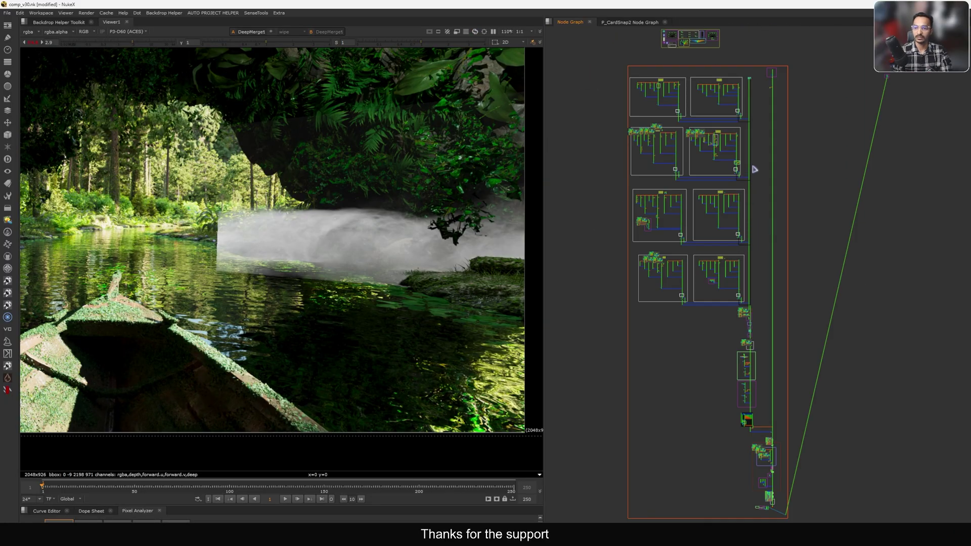
middle_click_drag(884, 74, 827, 183)
left_click_drag(852, 164, 821, 211)
key("f")
left_click(820, 223)
middle_click_drag(815, 241, 813, 175)
left_click(834, 258)
left_click_drag(883, 242, 806, 283)
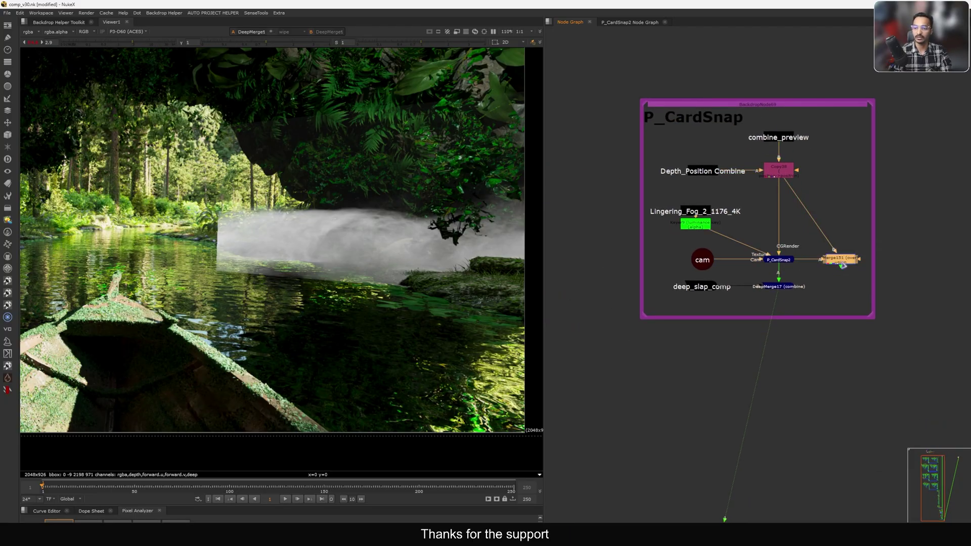
Open the P_CardSnap2 properties beside the merged fog result, keeping the full frame and card wireframe in view.
key("1")
double_click(779, 259)
key("1")
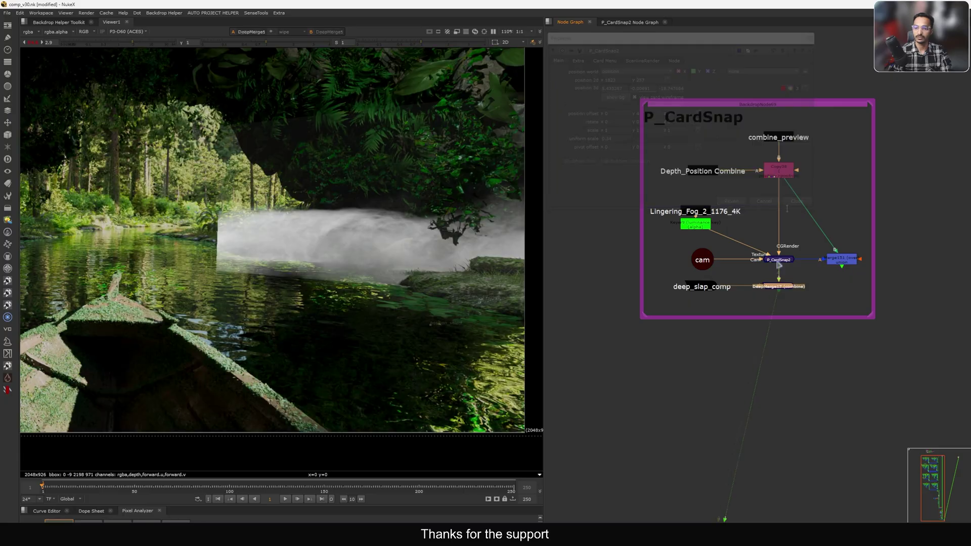
double_click(778, 259)
left_click_drag(657, 63, 644, 95)
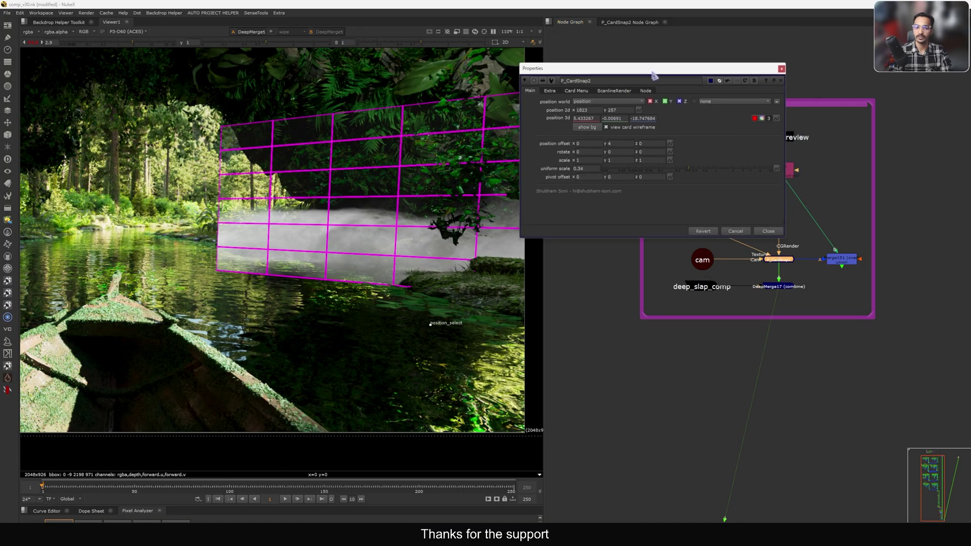
scroll(472, 170, "down", 3)
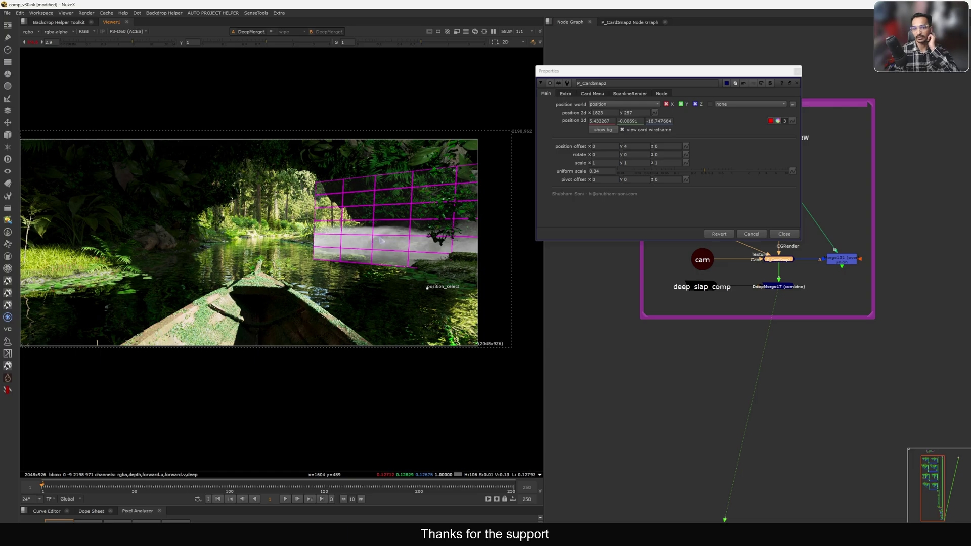
left_click_drag(642, 73, 655, 69)
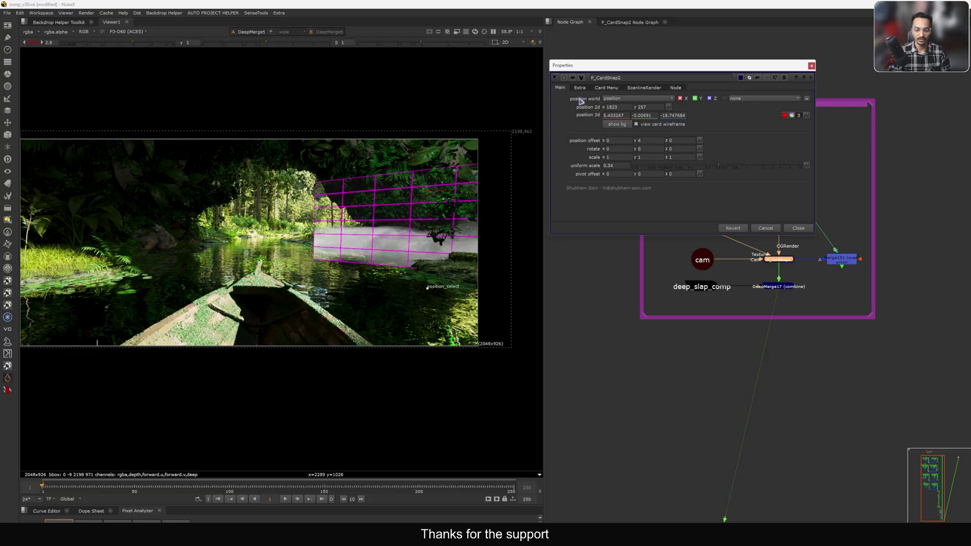
left_click_drag(630, 67, 531, 54)
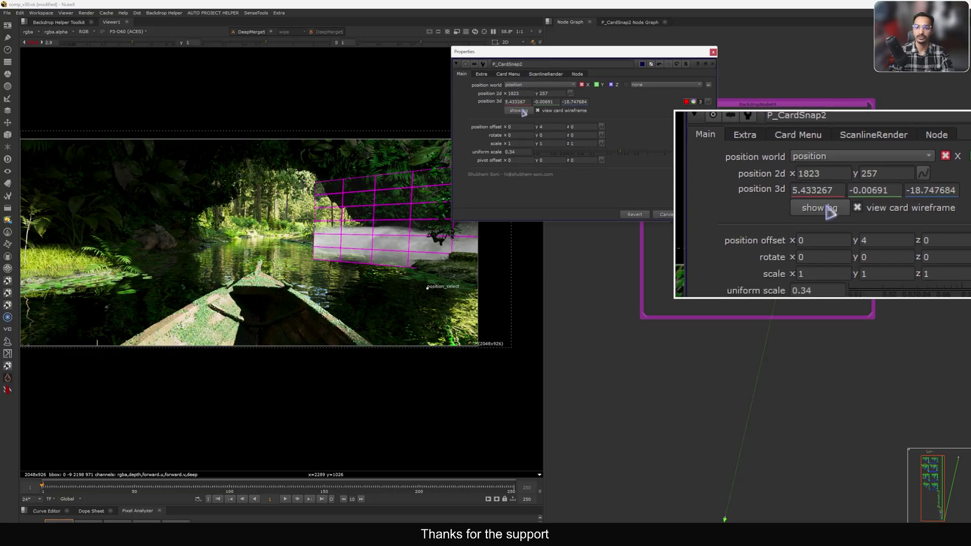
Hide P_CardSnap2's card wireframe, move its snap point to about x 1828, y 261, and show the wireframe again.
left_click(538, 110)
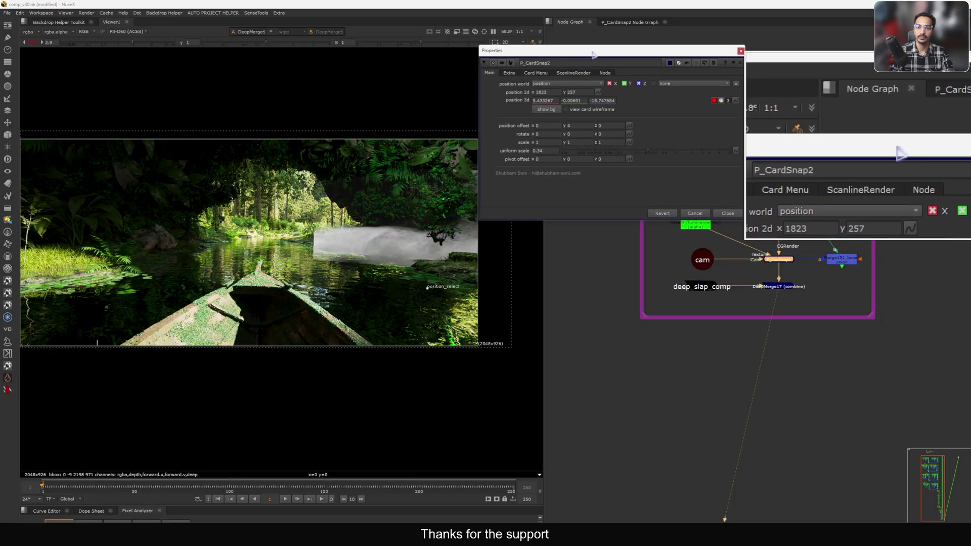
mouse_move(426, 293)
left_mouse_down()
mouse_move(412, 287)
mouse_move(431, 291)
left_mouse_up()
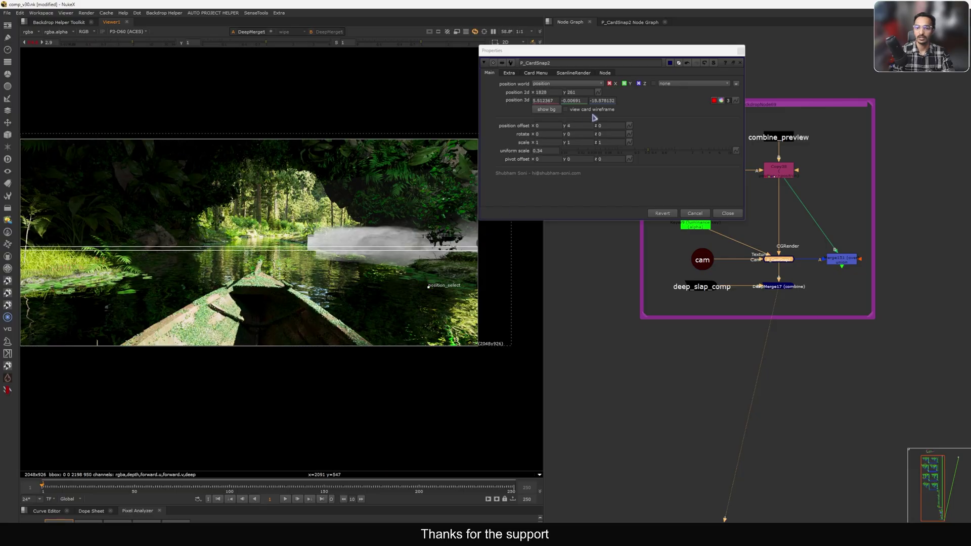
left_click(582, 93)
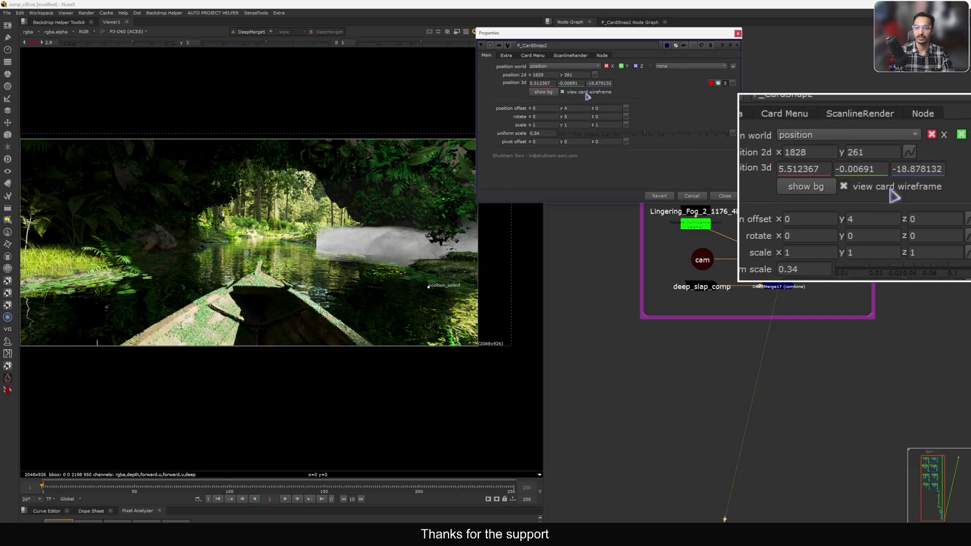
Set P_CardSnap2's y position offset to 4 and its uniform scale to 0.4.
left_click(566, 108)
type("4")
key("Return")
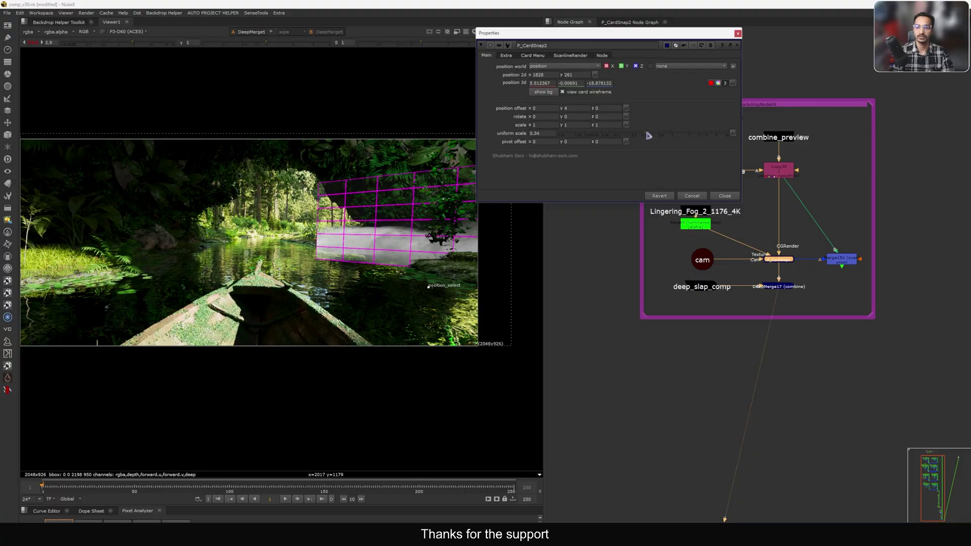
left_click_drag(646, 133, 649, 133)
left_click(543, 132)
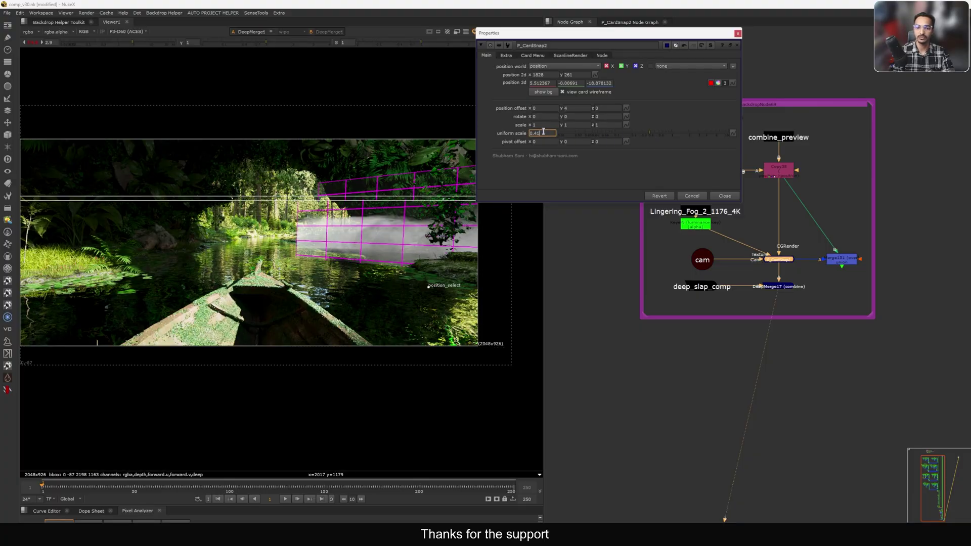
key("BackSpace")
key("Return")
Turn off framehold on sample frame in P_CardSnap2's lookAt settings and return to its main settings.
left_click_drag(506, 33, 421, 51)
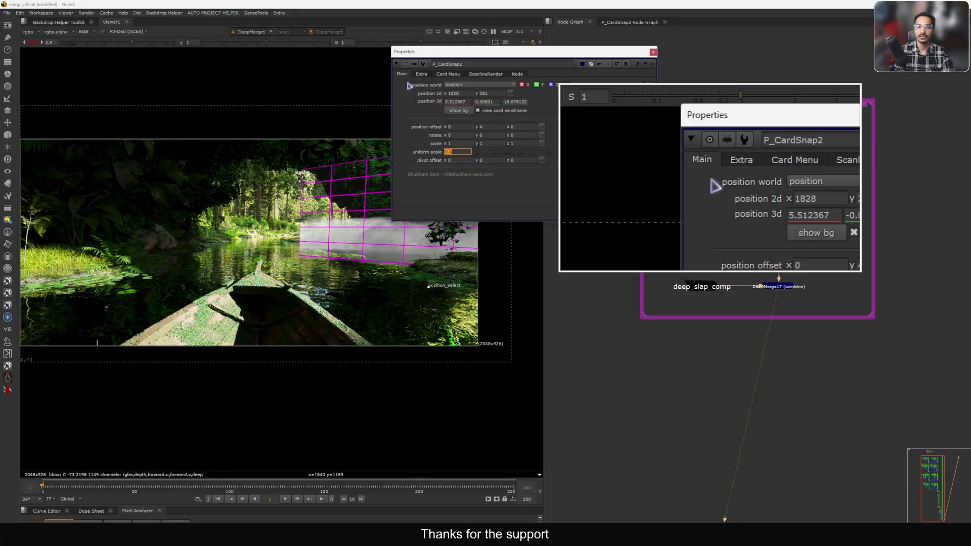
left_click(421, 74)
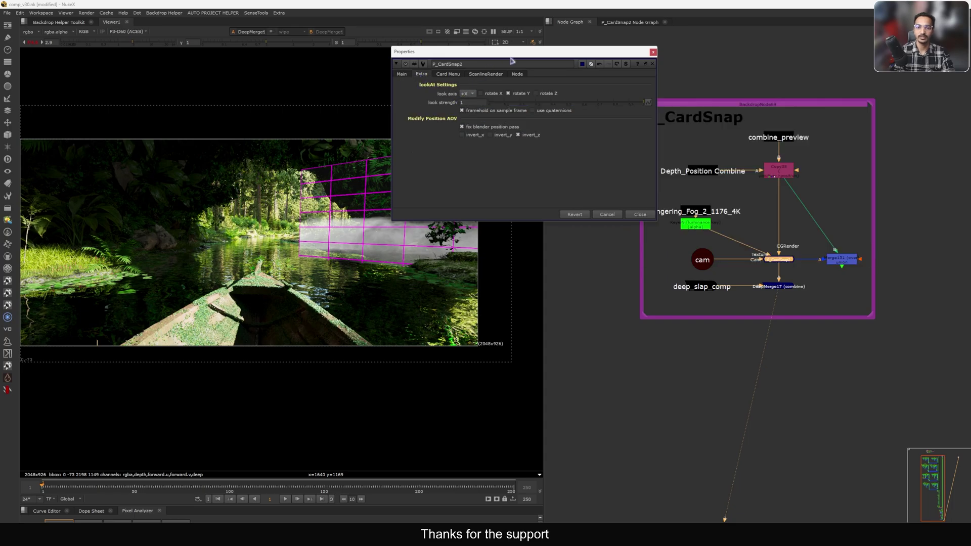
left_click_drag(521, 53, 620, 56)
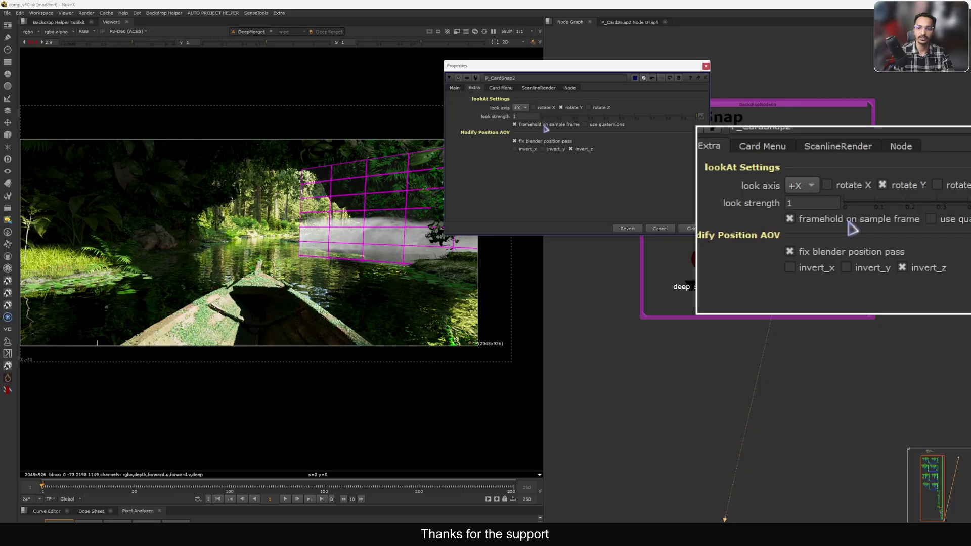
left_click(544, 125)
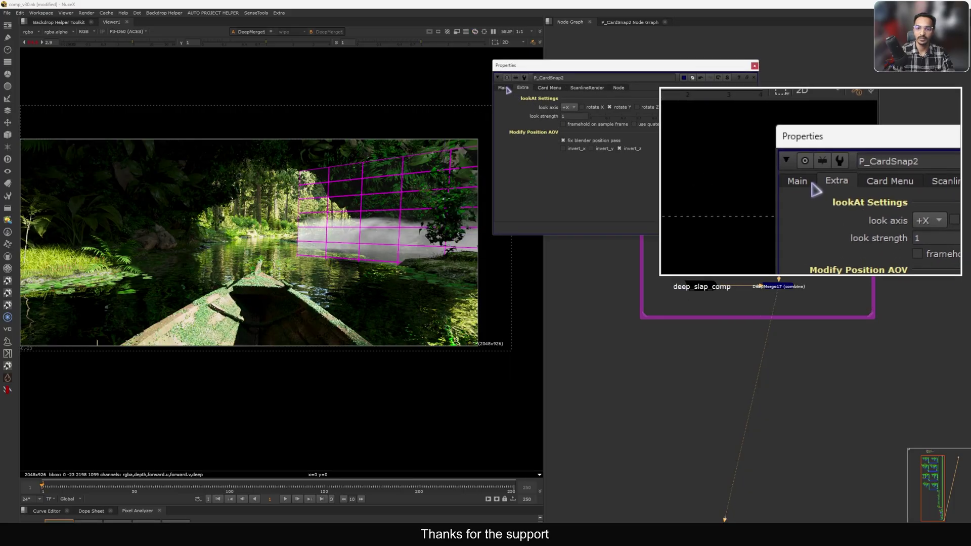
left_click(505, 88)
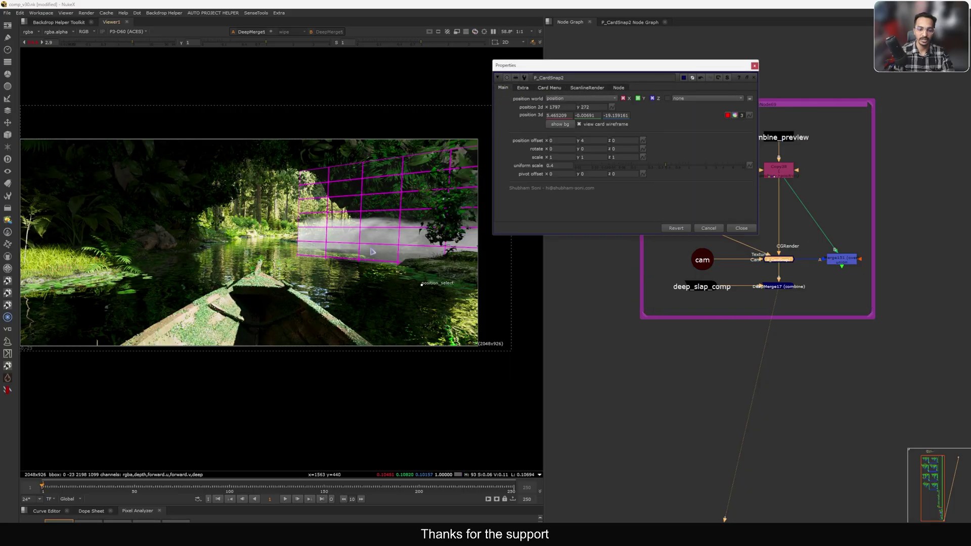
View P_CardSnap2's fog card in 3D and play the shot to watch how it orients toward the moving camera.
key("1")
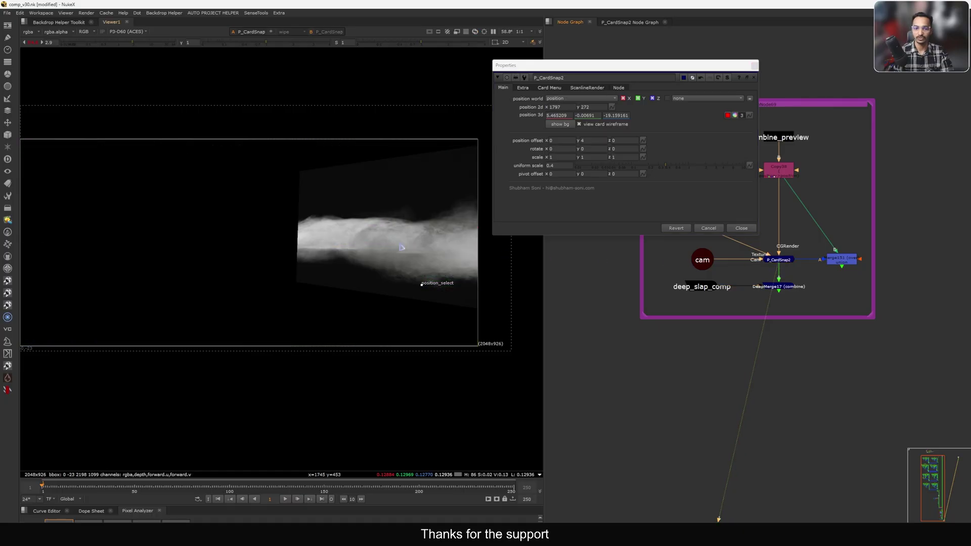
key("Tab")
left_click_drag(234, 293, 268, 289, "ctrl")
scroll(273, 287, "up", 8)
scroll(290, 283, "down", 2)
left_click_drag(221, 334, 262, 262, "ctrl")
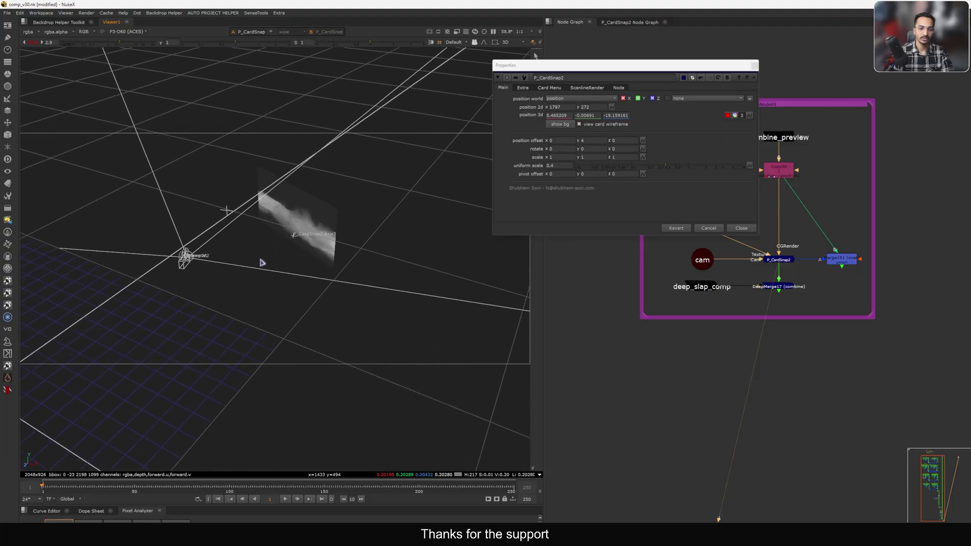
left_click(285, 499)
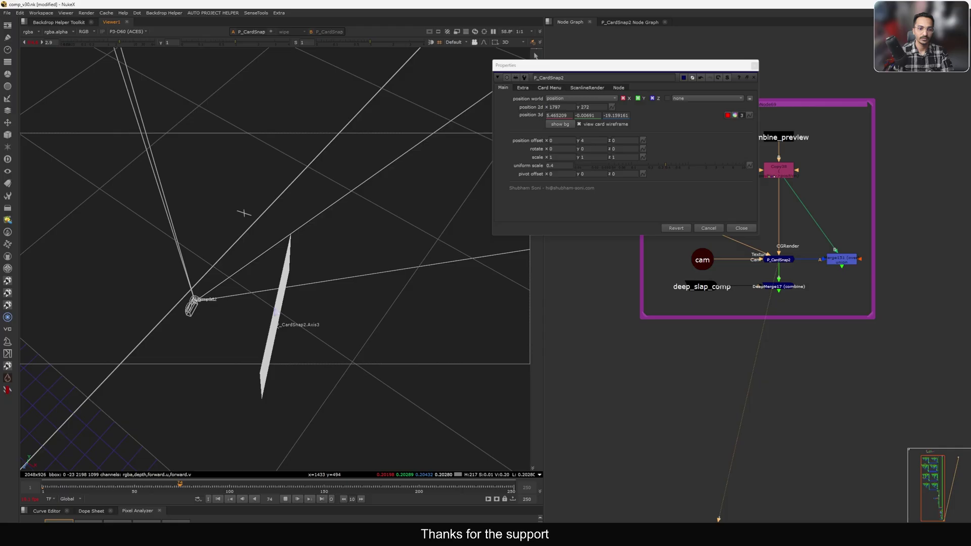
Turn on framehold on sample frame and compare the card's orientation with the option off and on at frame 67.
left_click(522, 87)
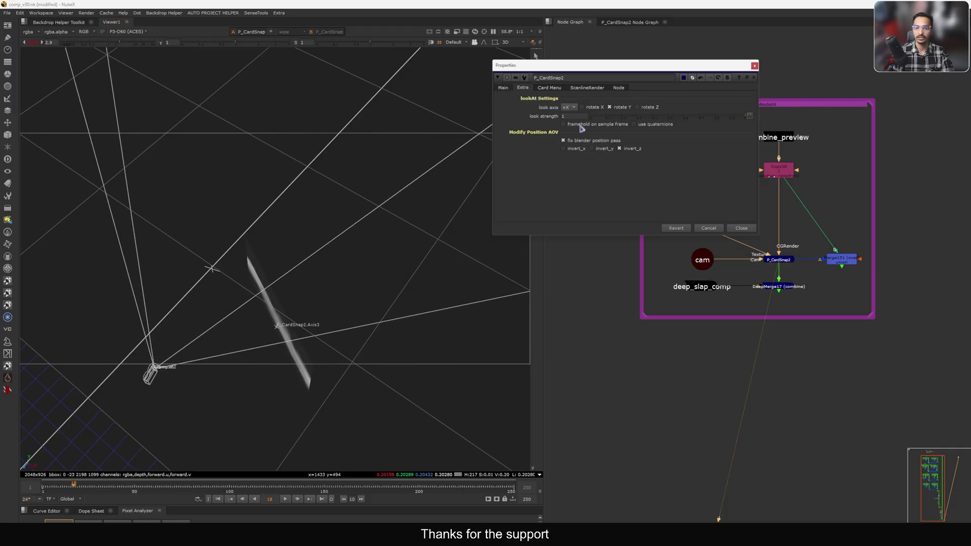
left_click(571, 125)
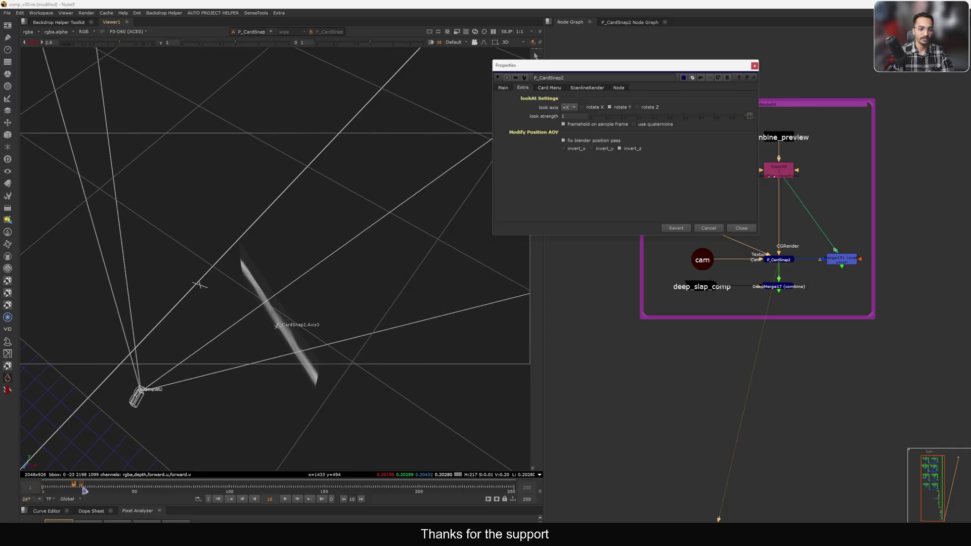
mouse_move(197, 493)
left_mouse_down()
mouse_move(233, 491)
mouse_move(188, 503)
left_mouse_up()
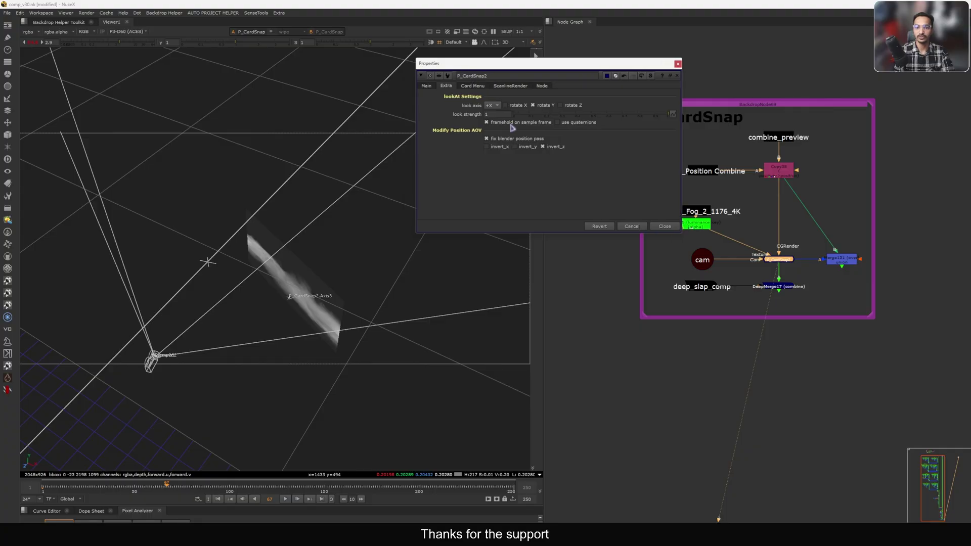
left_click(514, 123)
left_click(514, 123)
left_click(513, 122)
left_click(514, 122)
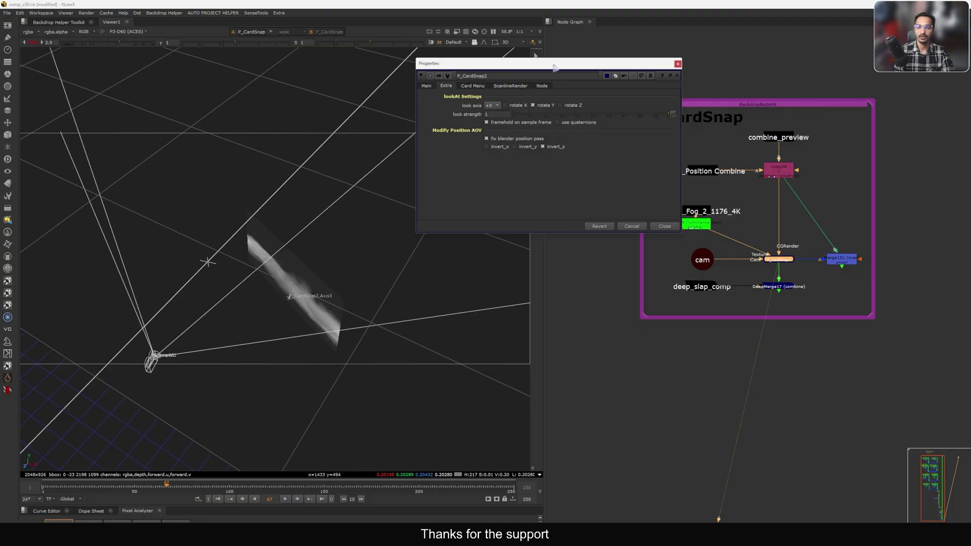
left_click_drag(554, 67, 599, 64)
Switch back to the 2D view and resample P_CardSnap2's snap point at frame 67, at about x 1794, y 274.
key("Tab")
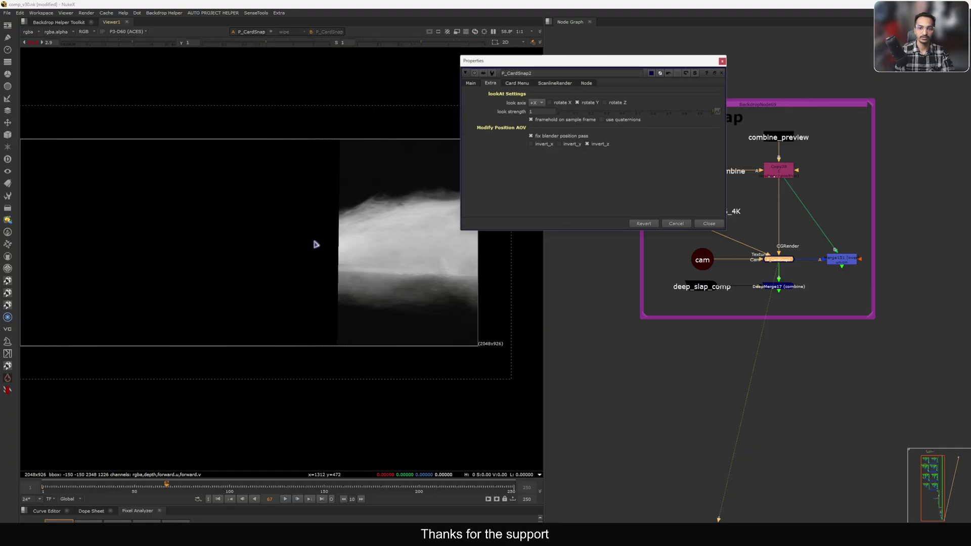
scroll(316, 245, "down", 2)
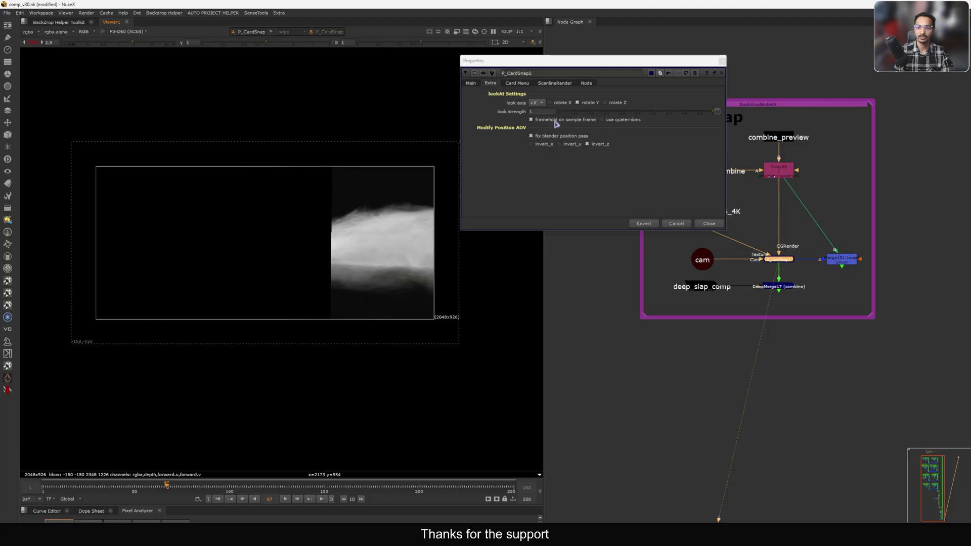
left_click(471, 83)
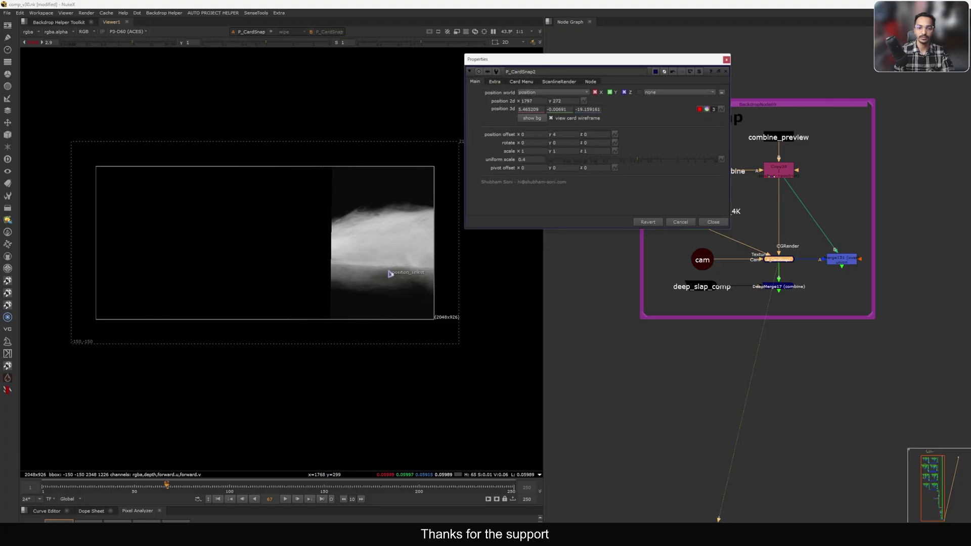
left_click_drag(393, 277, 394, 278)
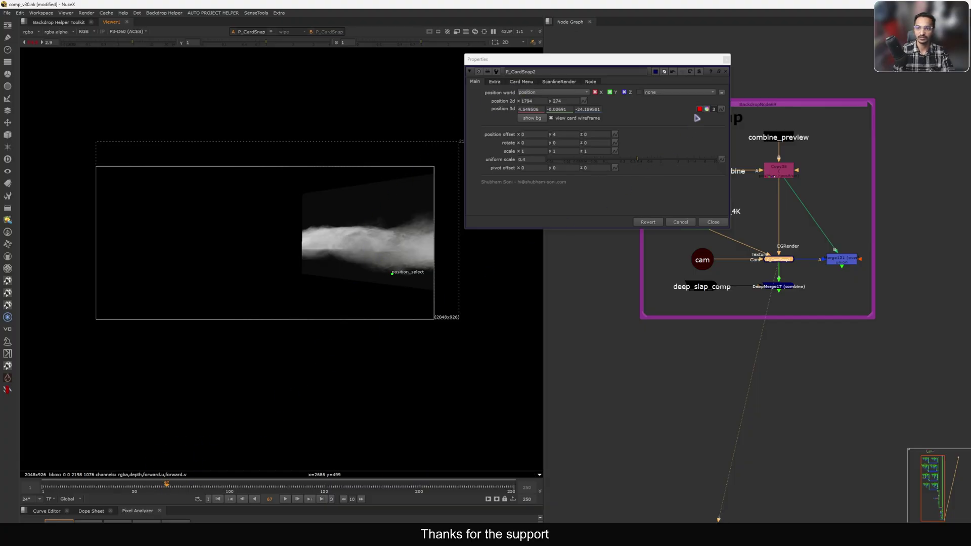
Inspect the SAMPLE_FRAME_HOLD node's settings inside the P_CardSnap2 group and check the fog card at a later frame.
left_click(699, 73)
scroll(680, 323, "up", 4)
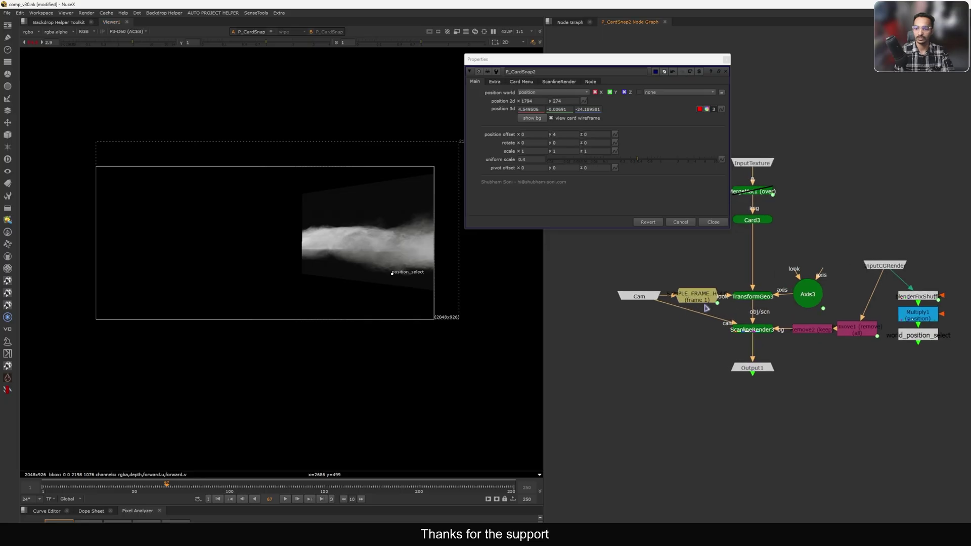
double_click(699, 301)
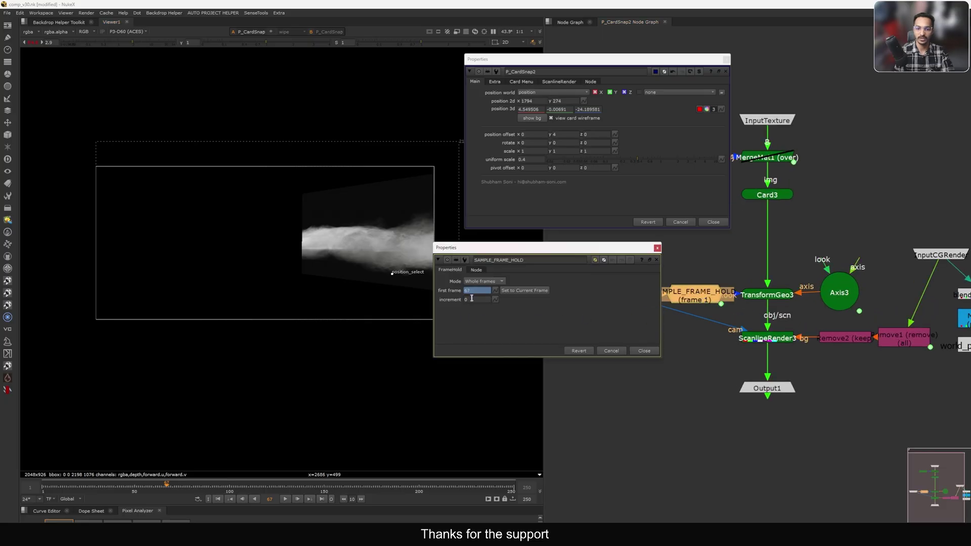
left_click(208, 486)
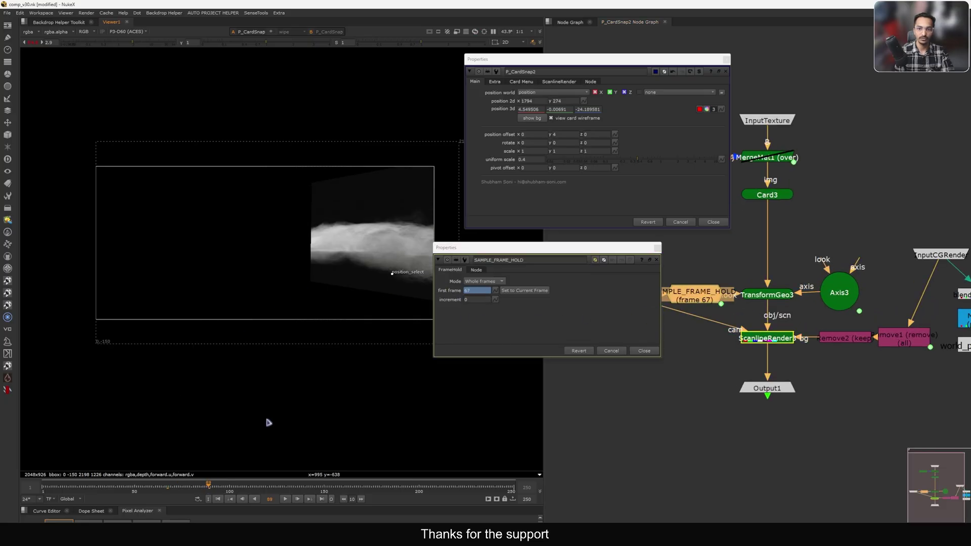
Toggle P_CardSnap2's framehold on sample frame off and back on, and close the SAMPLE_FRAME_HOLD properties.
left_click(494, 82)
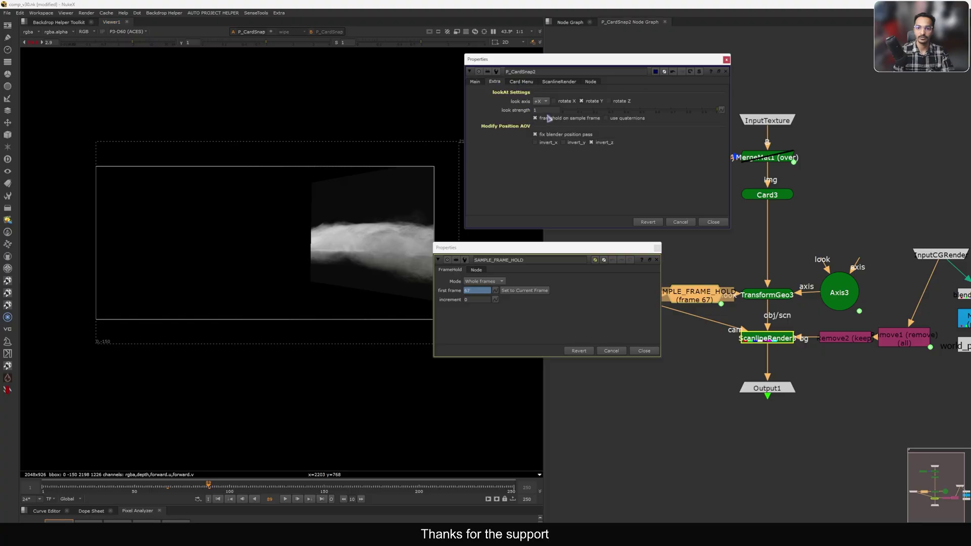
left_click(547, 118)
left_click(549, 121)
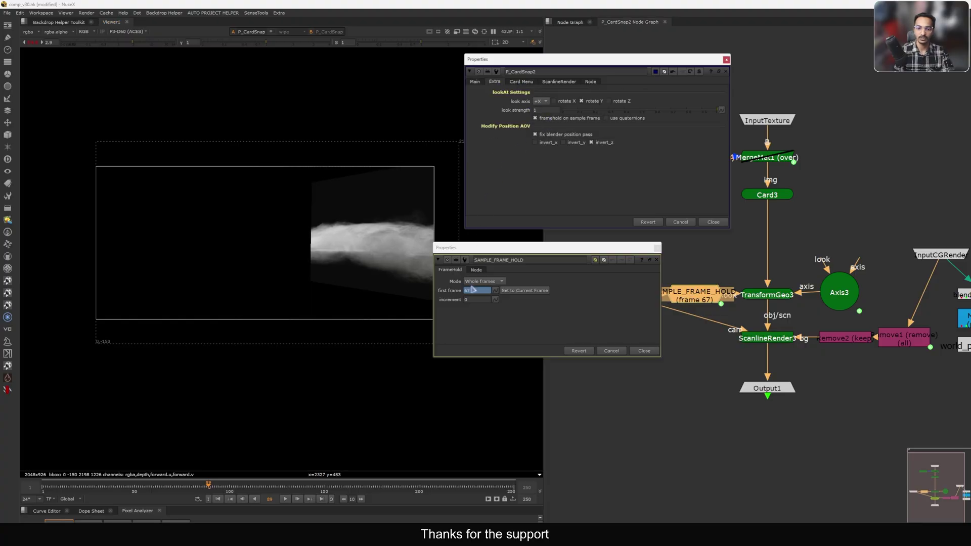
left_click(657, 249)
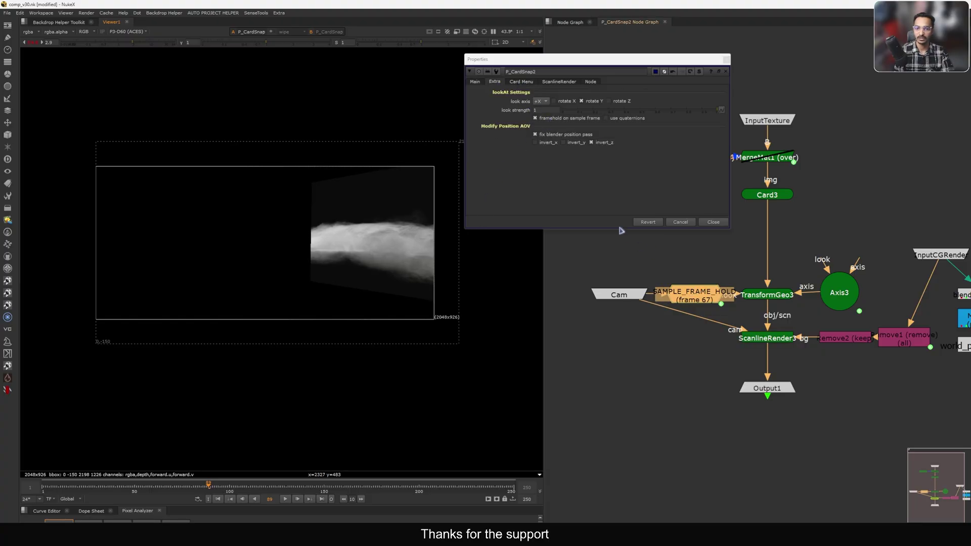
left_click(475, 81)
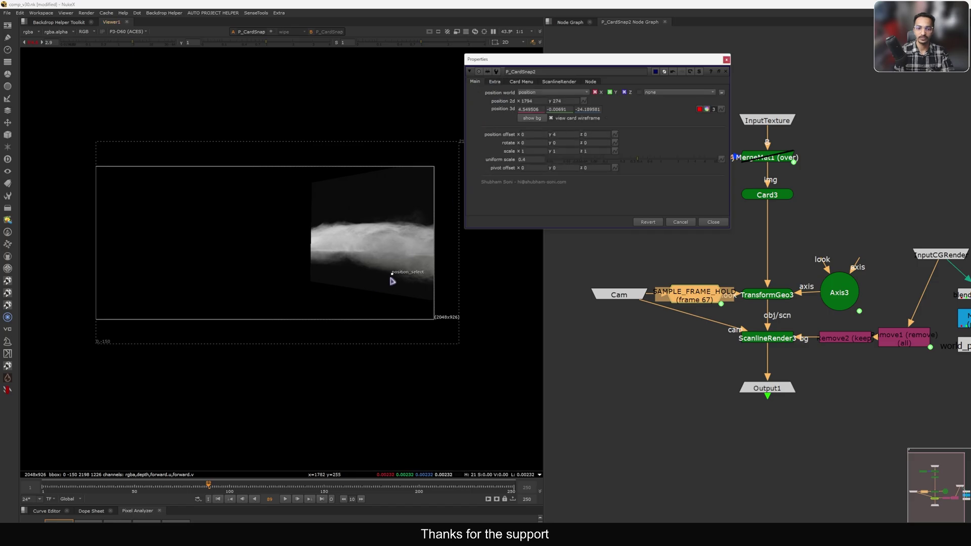
Resample P_CardSnap2's snap point at about x 1798, y 276, and check the SAMPLE_FRAME_HOLD node's settings.
left_click(393, 274)
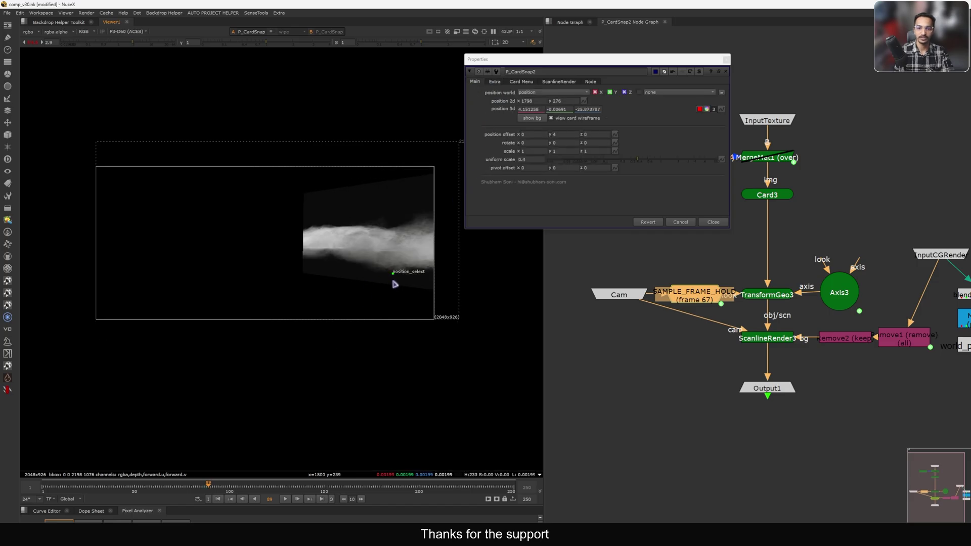
double_click(681, 299)
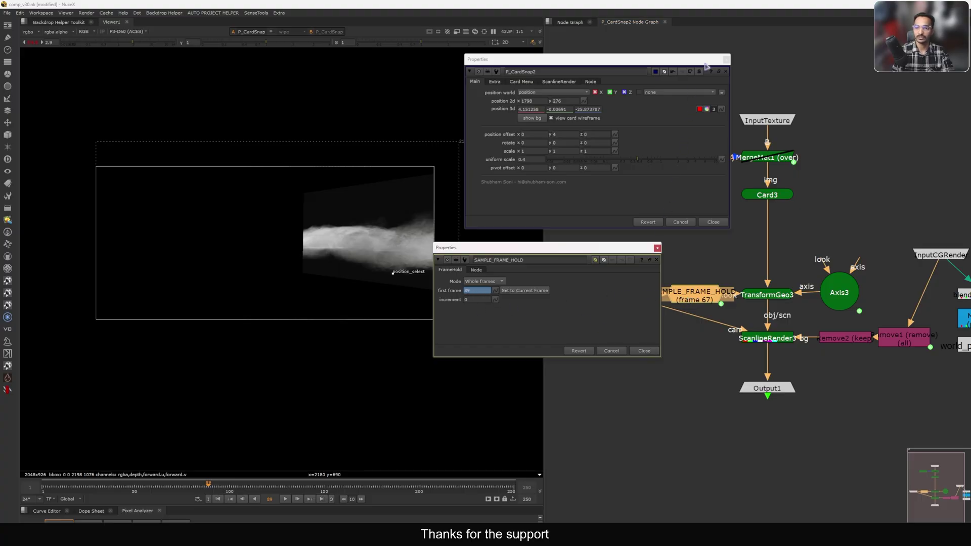
left_click(656, 248)
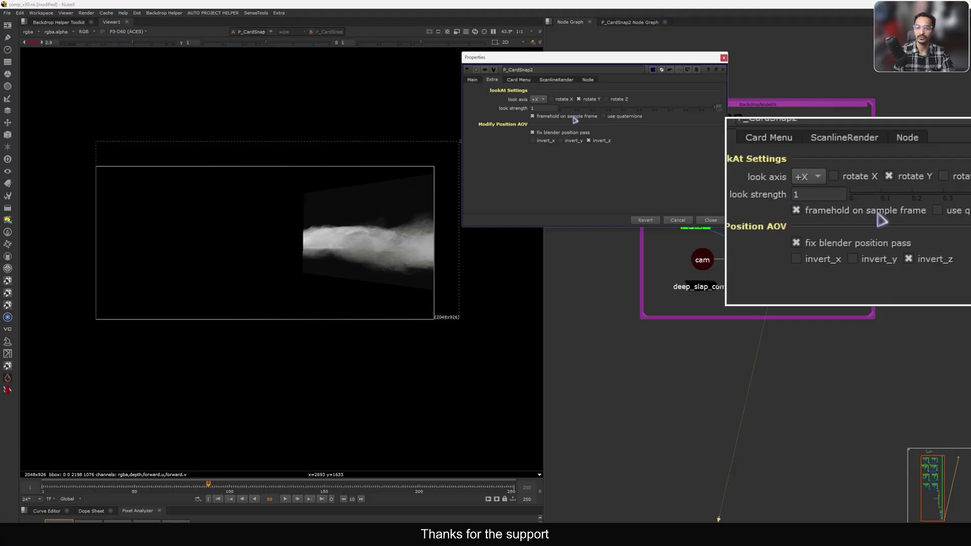
Compare the fog card's orientation in the 3D view across frames with framehold on sample frame off, and turn it back on.
key("Tab")
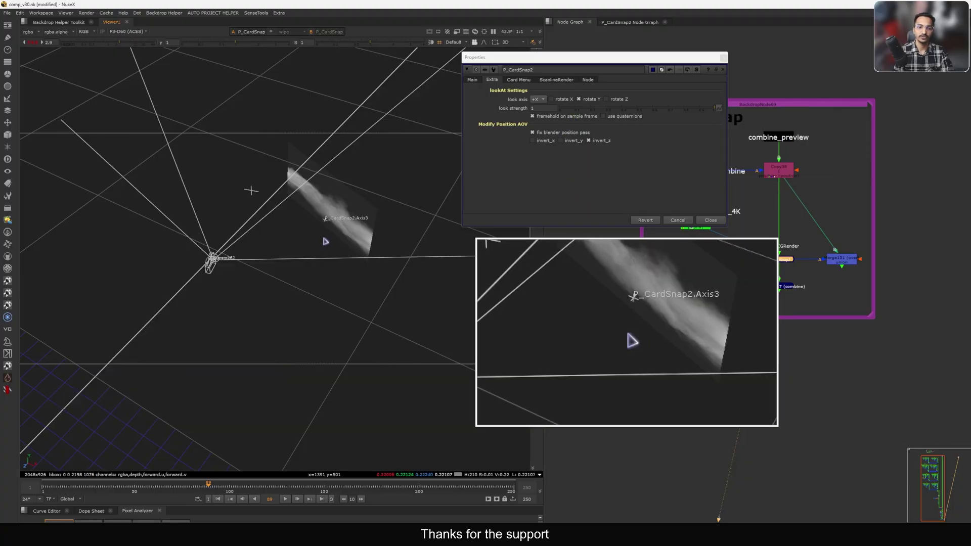
left_click(550, 117)
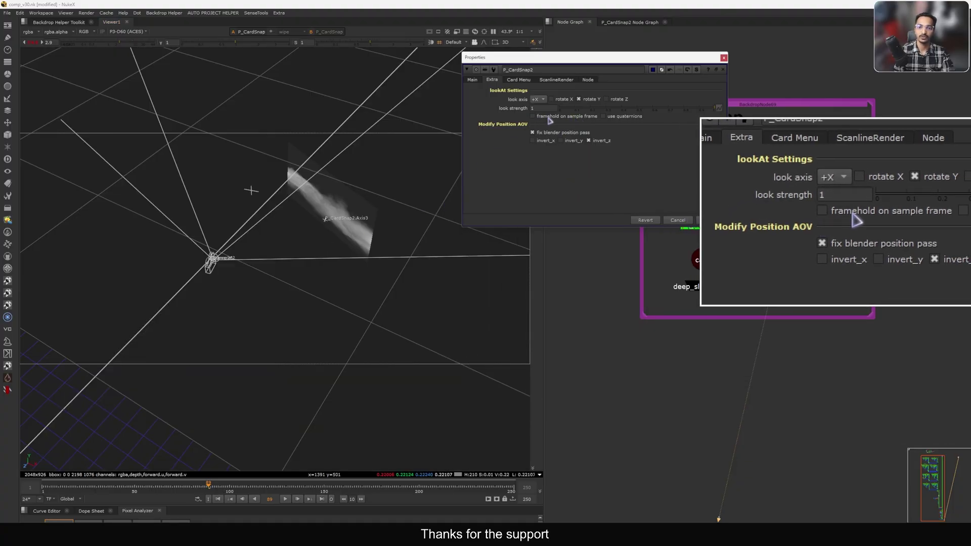
mouse_move(233, 489)
left_mouse_down()
mouse_move(335, 490)
mouse_move(99, 497)
mouse_move(219, 498)
left_mouse_up()
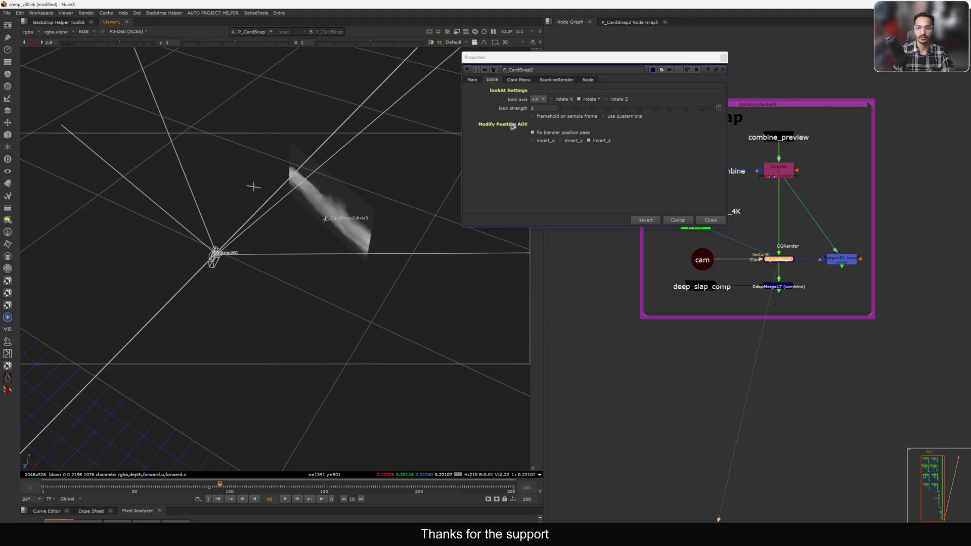
left_click(556, 116)
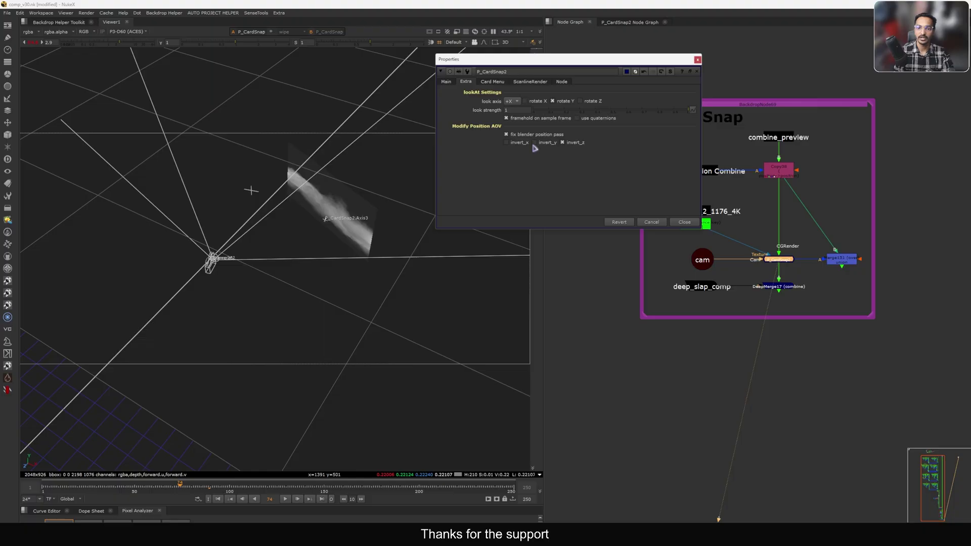
Review P_CardSnap2's card, ScanlineRender, main and extra settings.
left_click(489, 83)
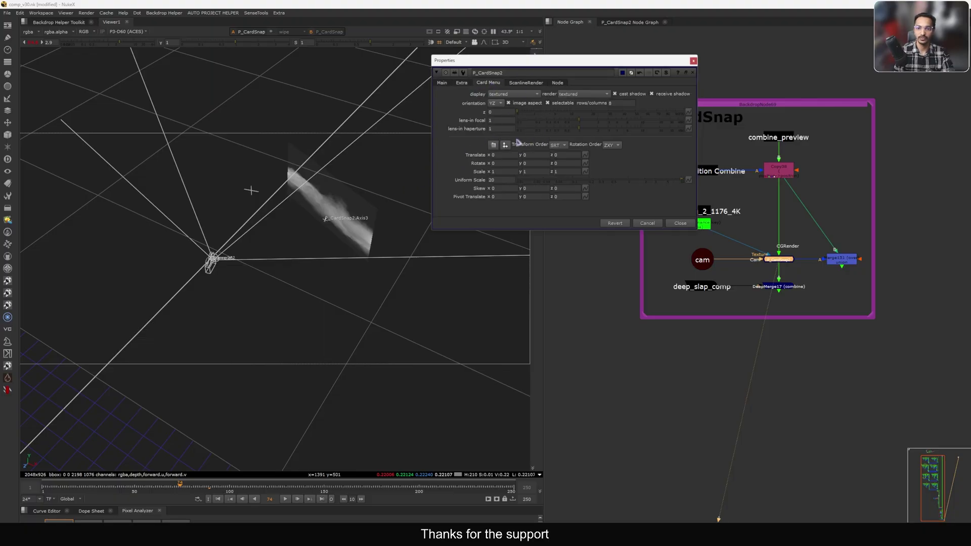
left_click(525, 83)
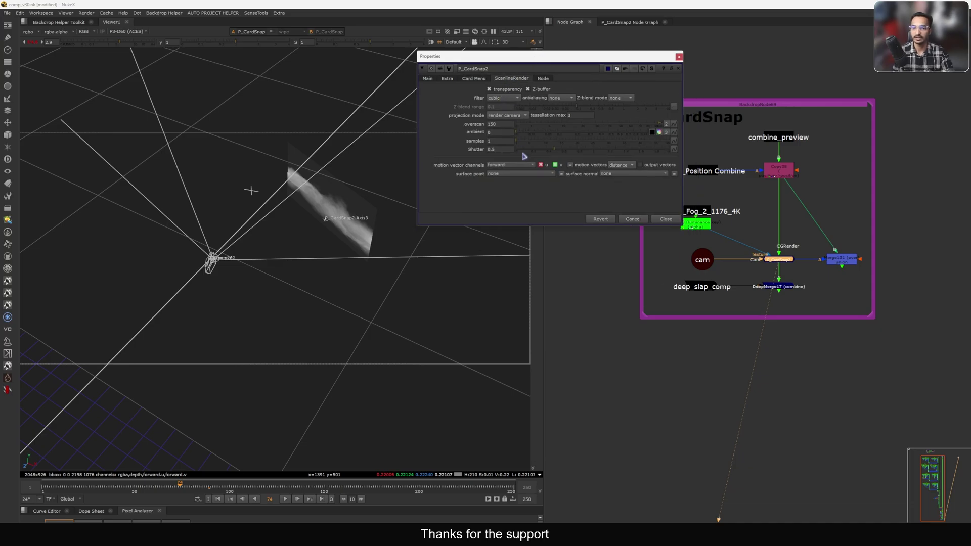
left_click(446, 79)
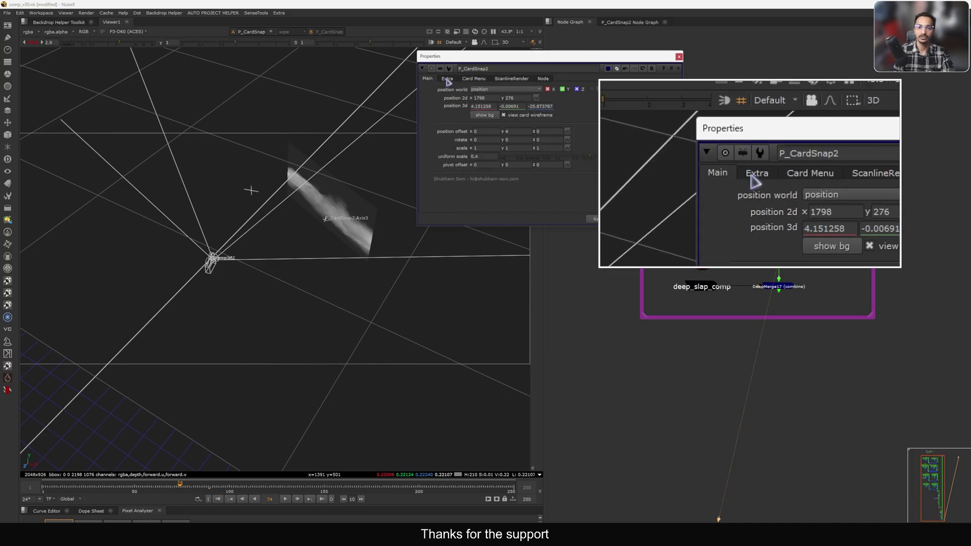
left_click(428, 79)
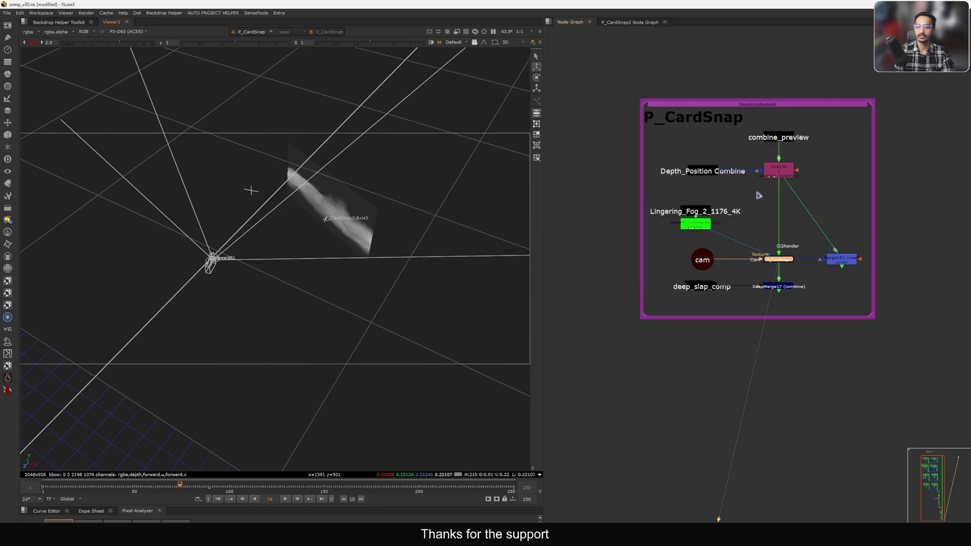
Show the DeepMerge17 output in the 2D view and raise the viewer gain to examine the fog around the rocks.
left_click(779, 286)
key("1")
left_click(736, 303)
key("Tab")
key("Tab")
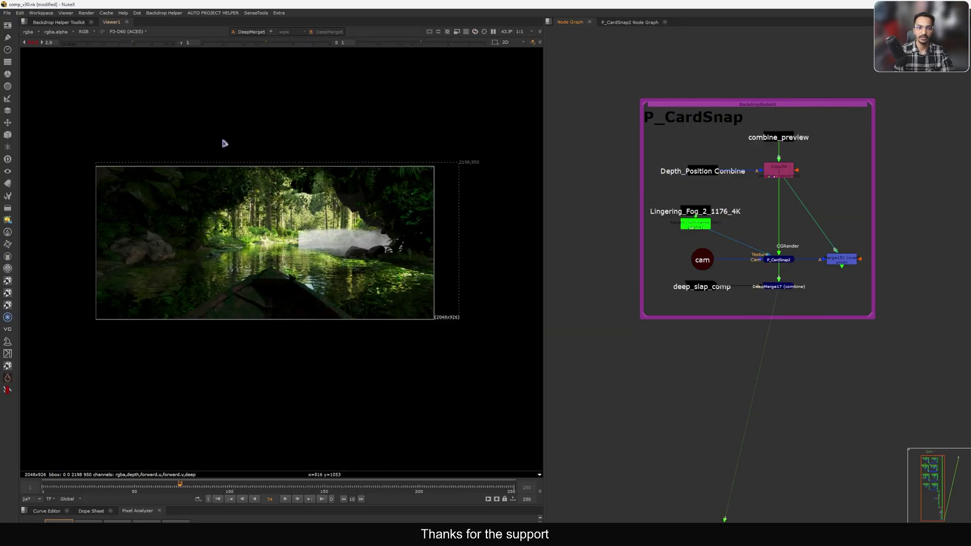
left_click(143, 43)
left_click(128, 43, "ctrl")
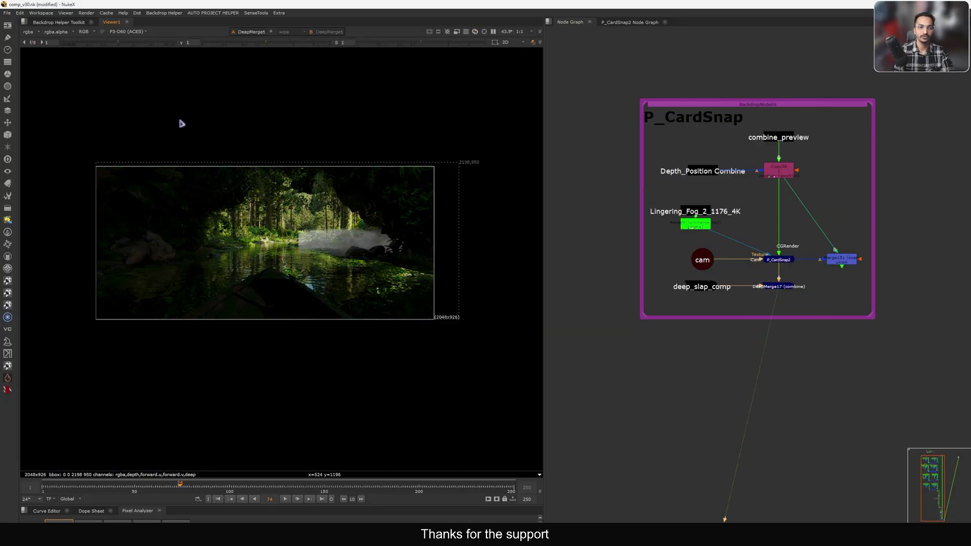
left_click_drag(130, 43, 139, 44)
scroll(362, 262, "up", 6)
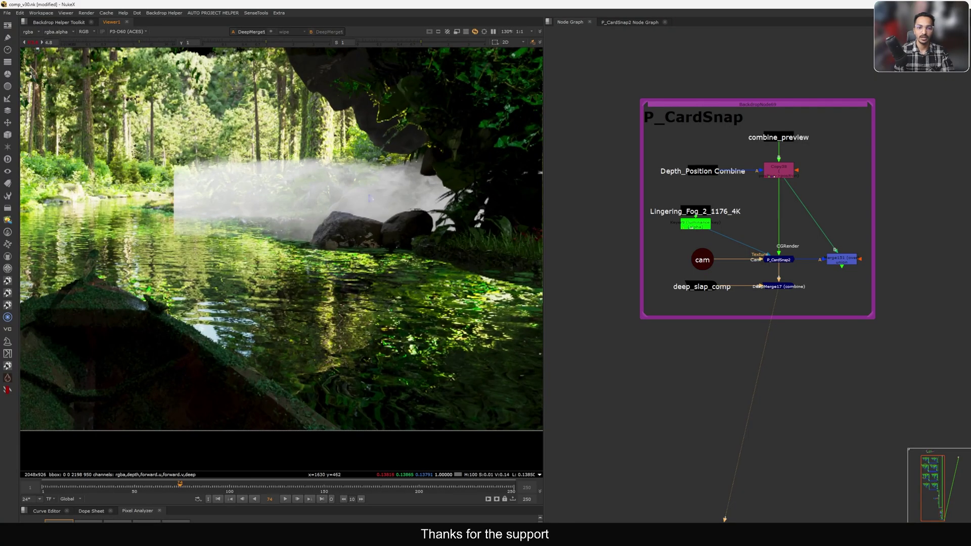
View the Merge151 output with the viewer gain reset to 1 and check the fog at frame 130.
left_click(837, 259)
key("1")
left_click(811, 220)
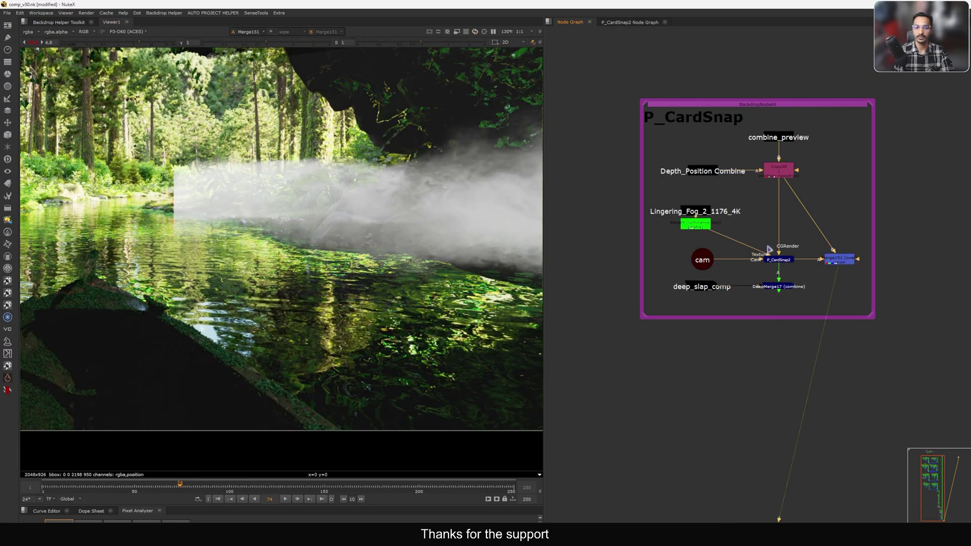
key("f")
left_click(113, 43, "ctrl")
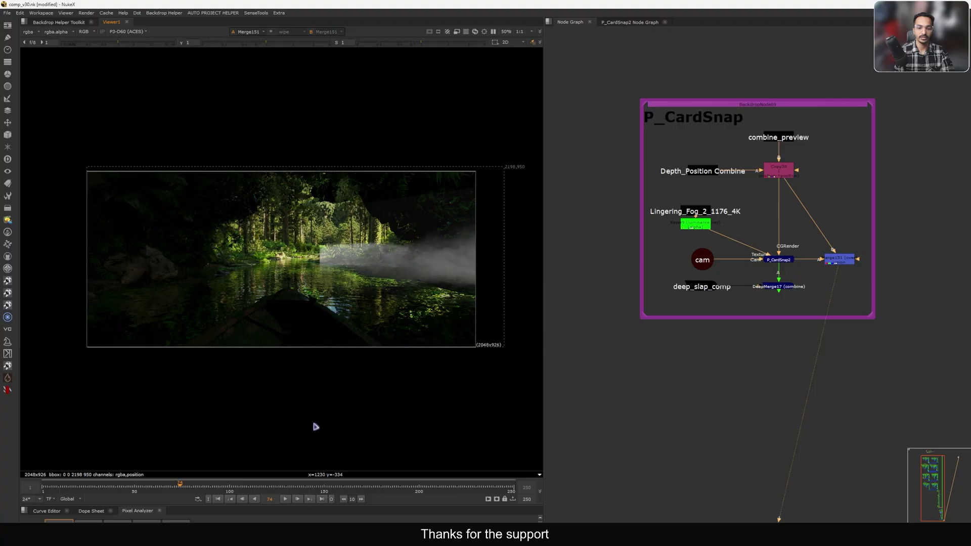
left_click_drag(202, 492, 286, 493)
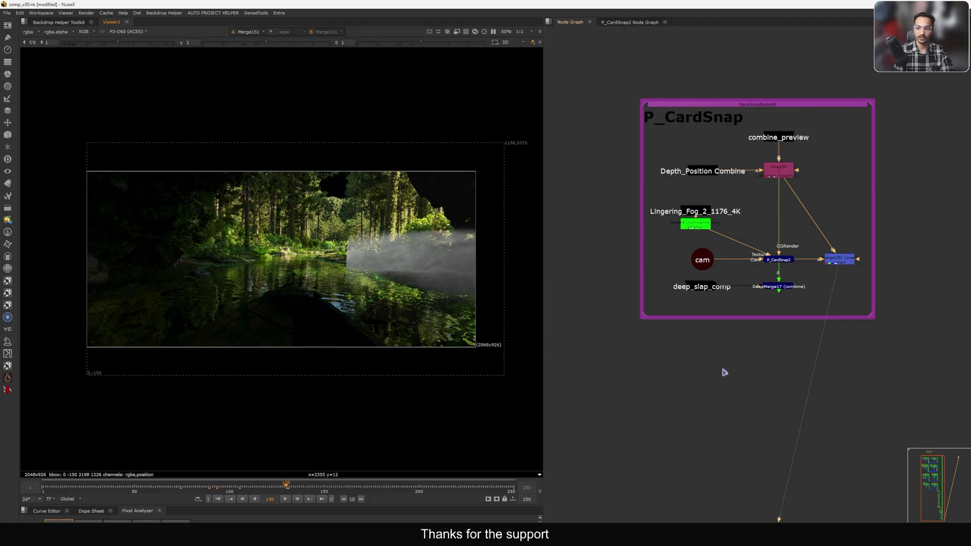
middle_click_drag(724, 361, 764, 346)
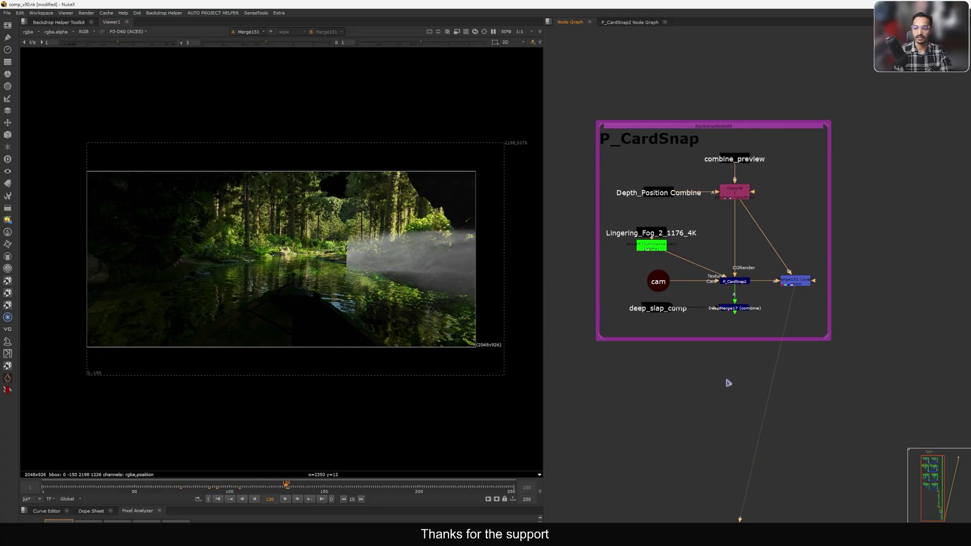
middle_click_drag(728, 383, 736, 332)
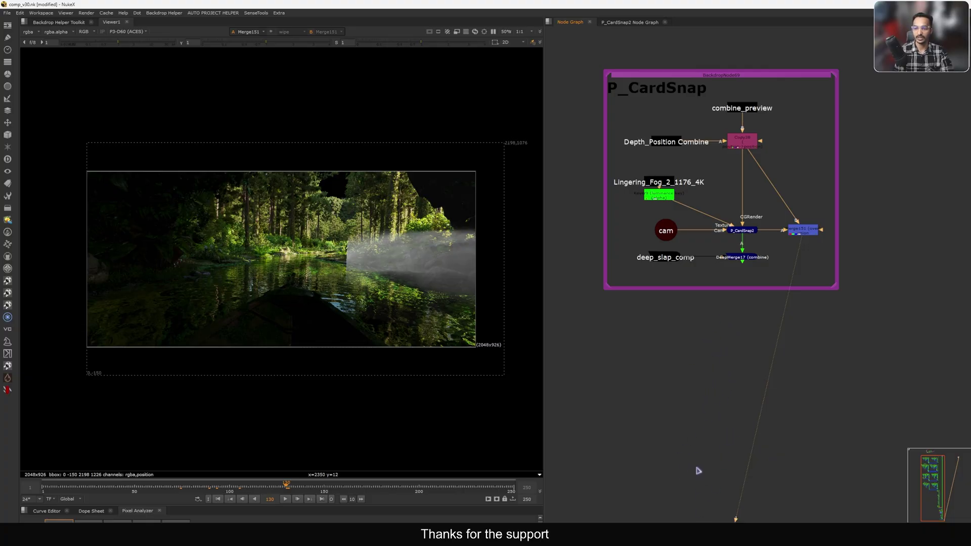
Check P_CardSnap2's lookAt and Modify Position AOV settings, and close its properties.
scroll(737, 234, "up", 3)
left_click(744, 229)
double_click(753, 227)
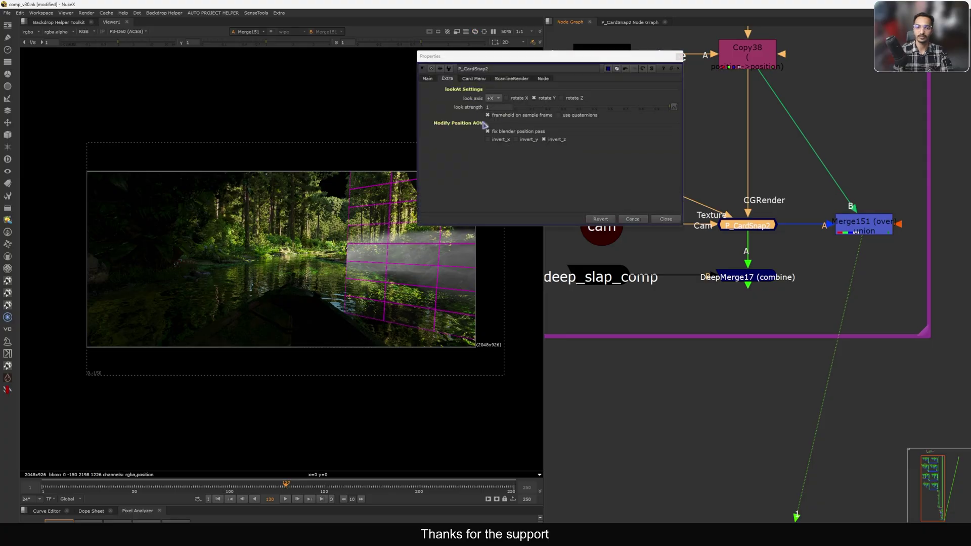
left_click(665, 219)
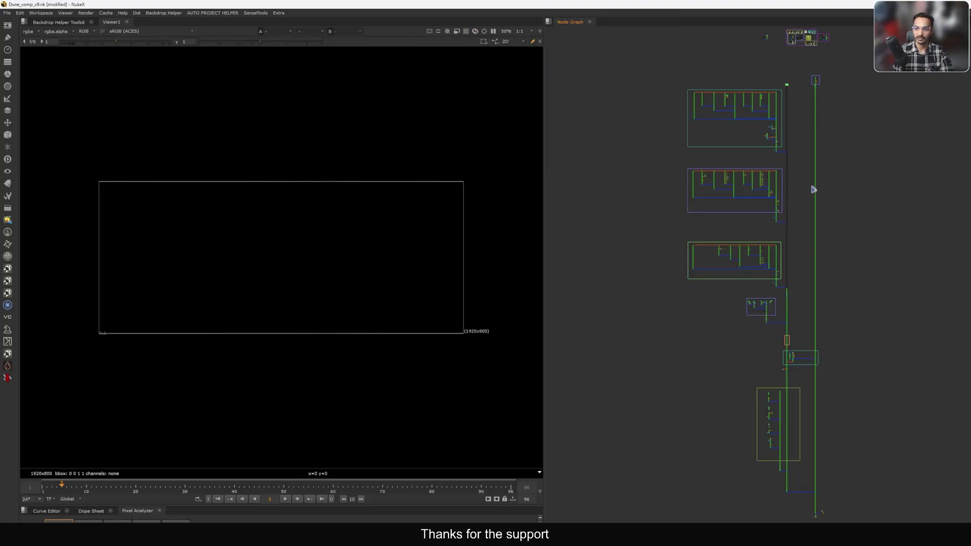
Locate the ship plate and its deep render branch in the Dune_comp_v9 script and view the Read19 plate.
scroll(772, 79, "up", 2)
middle_click_drag(773, 79, 774, 135)
scroll(772, 69, "up", 10)
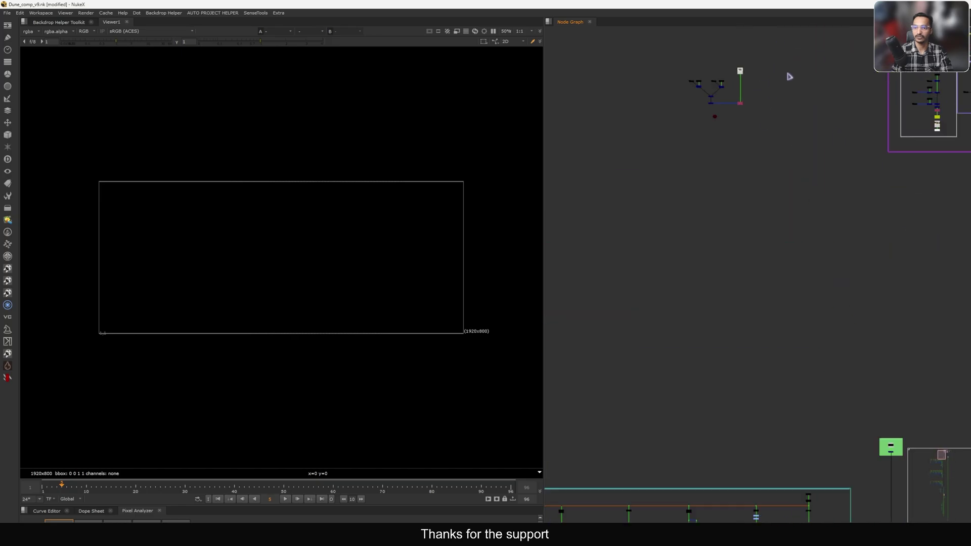
left_click_drag(780, 102, 729, 135)
left_click_drag(765, 126, 765, 113)
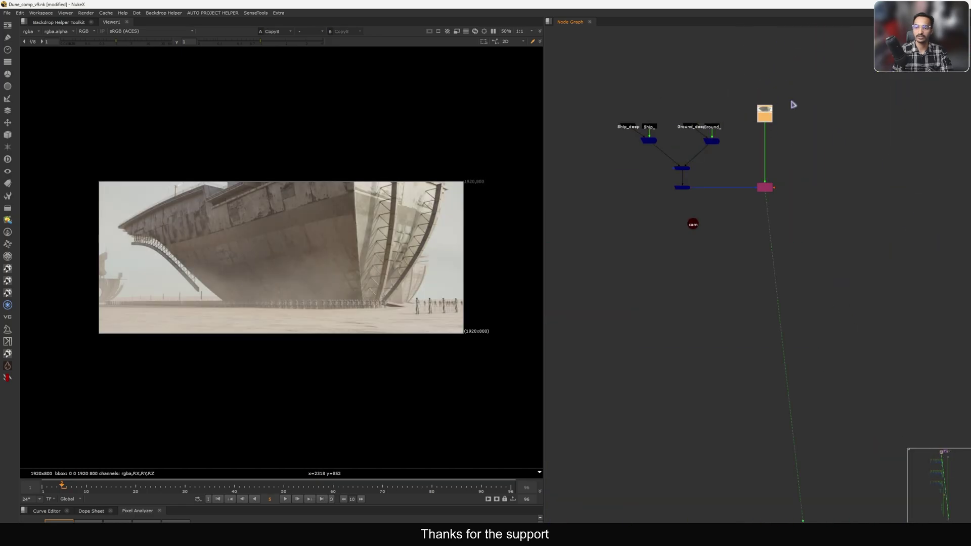
scroll(792, 101, "up", 2)
left_click(711, 167)
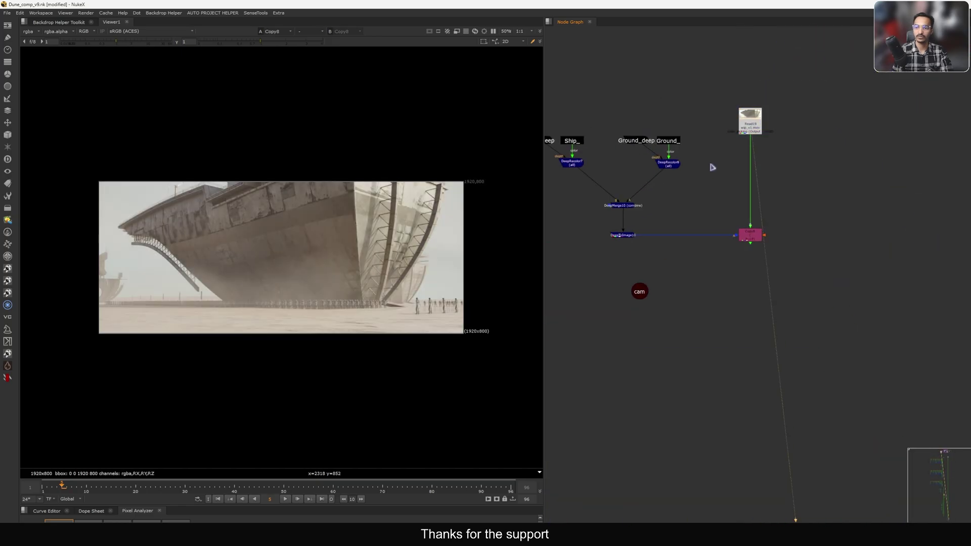
scroll(734, 200, "down", 12)
scroll(723, 356, "down", 3)
middle_click_drag(740, 471, 741, 253)
scroll(743, 238, "down", 5)
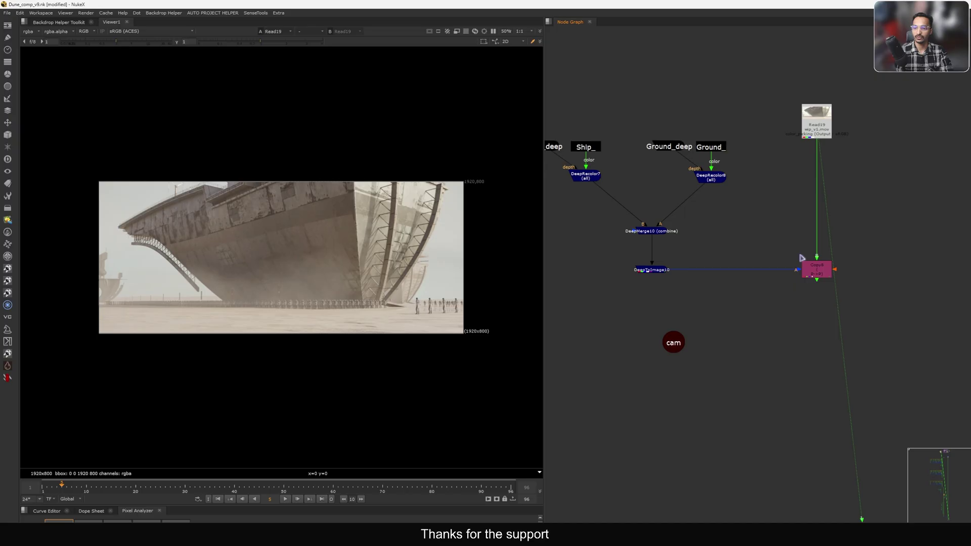
View the combined deep render from DeepToImage10 and the output of the Copy node below Read19.
left_click_drag(603, 302, 673, 261)
key("1")
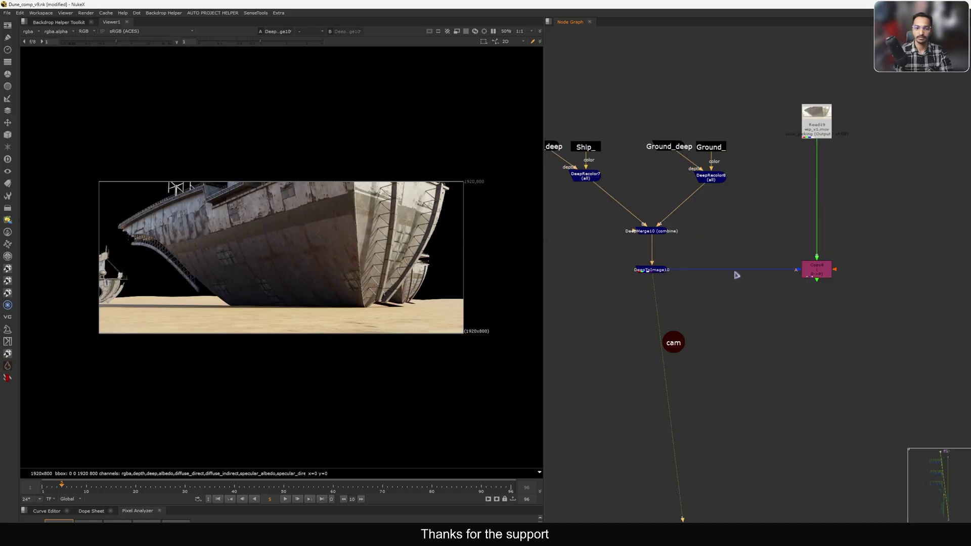
middle_click_drag(734, 275, 669, 264)
key("1")
Display the Copy node's P position layer in the viewer and return to the rgba layer.
left_click_drag(827, 217, 719, 287)
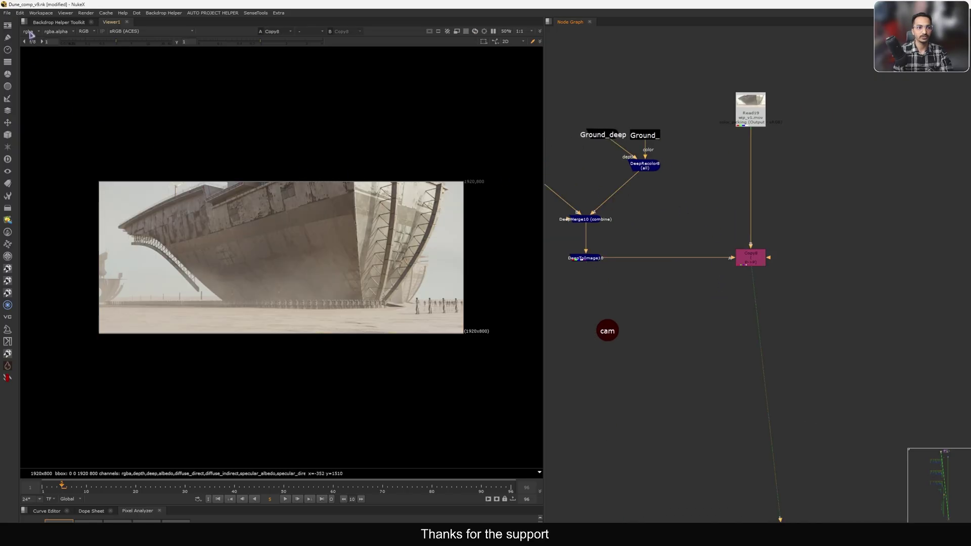
left_click(31, 33)
left_click(53, 69)
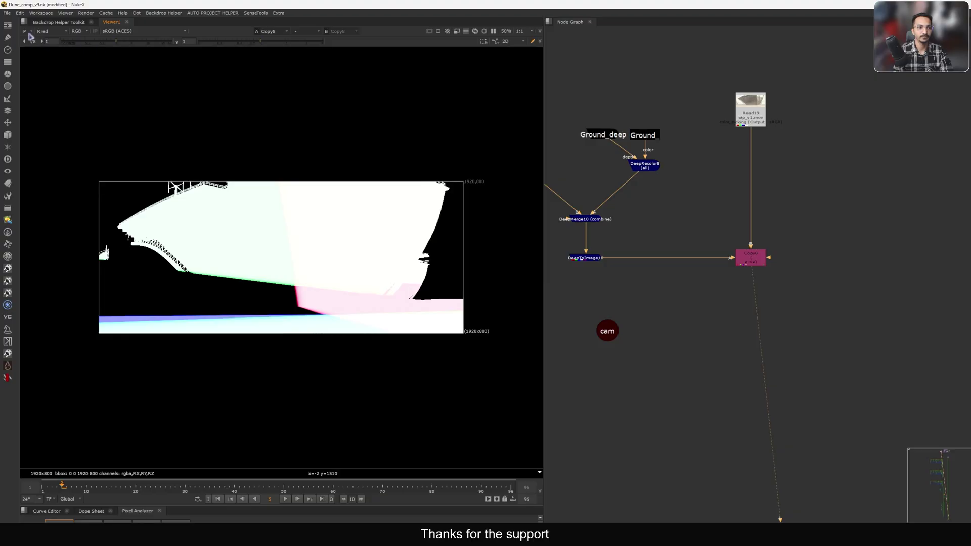
middle_click(29, 33)
Nudge the Read19 plate and its Copy node slightly together in the node graph.
left_click_drag(823, 62, 683, 332)
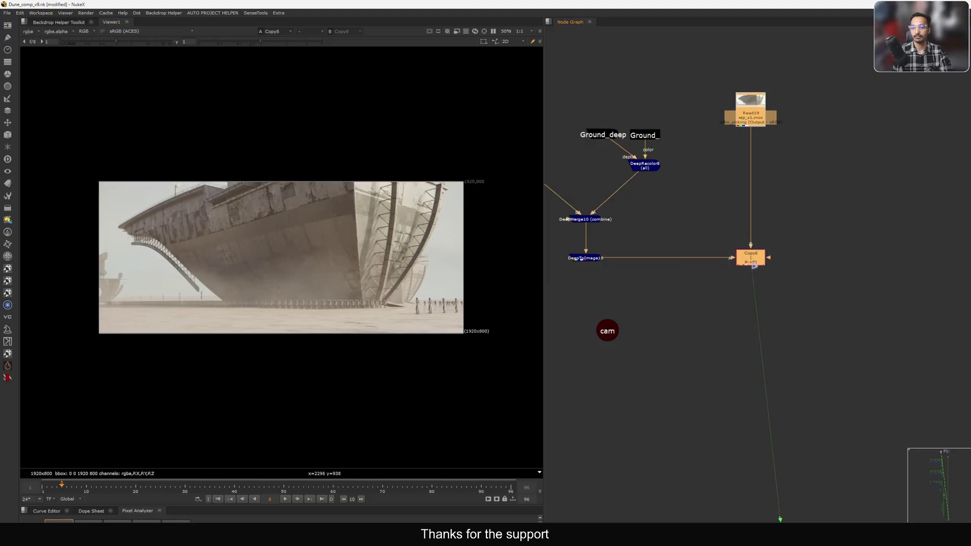
left_click_drag(753, 263, 753, 263)
left_click_drag(830, 49, 707, 302)
left_click(722, 301)
left_click_drag(805, 234, 703, 306)
left_click(712, 300)
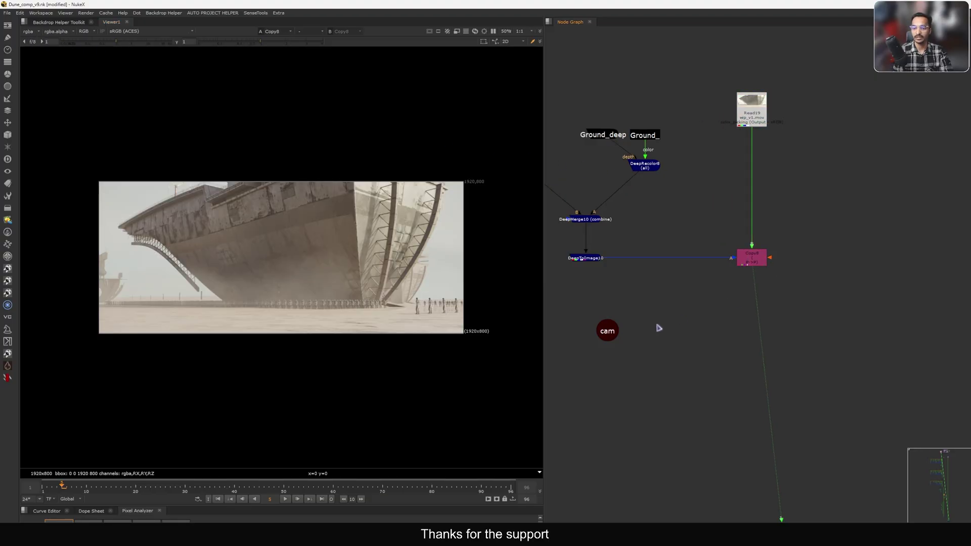
Move the cam node closer beneath DeepToImage10.
left_click_drag(598, 334, 625, 318)
left_click(656, 304)
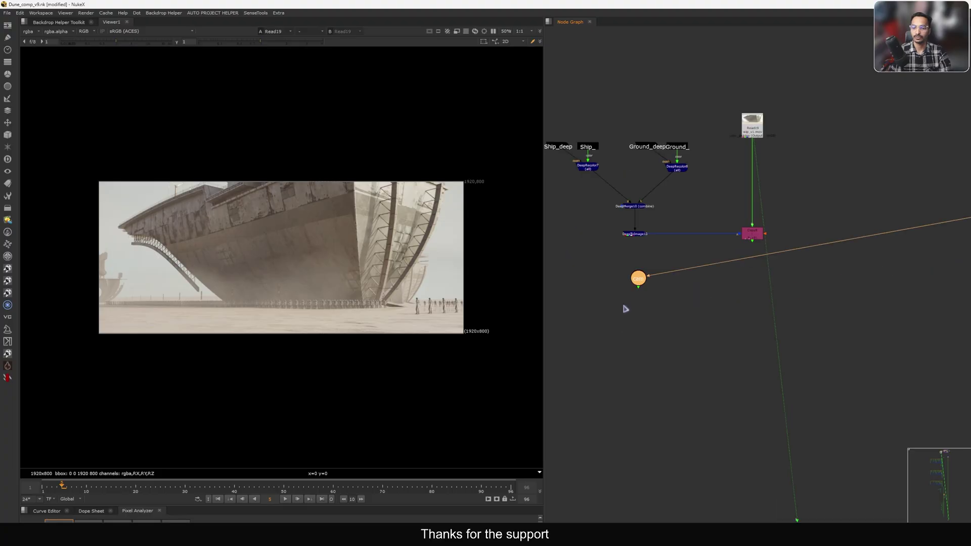
middle_click_drag(670, 298, 671, 310)
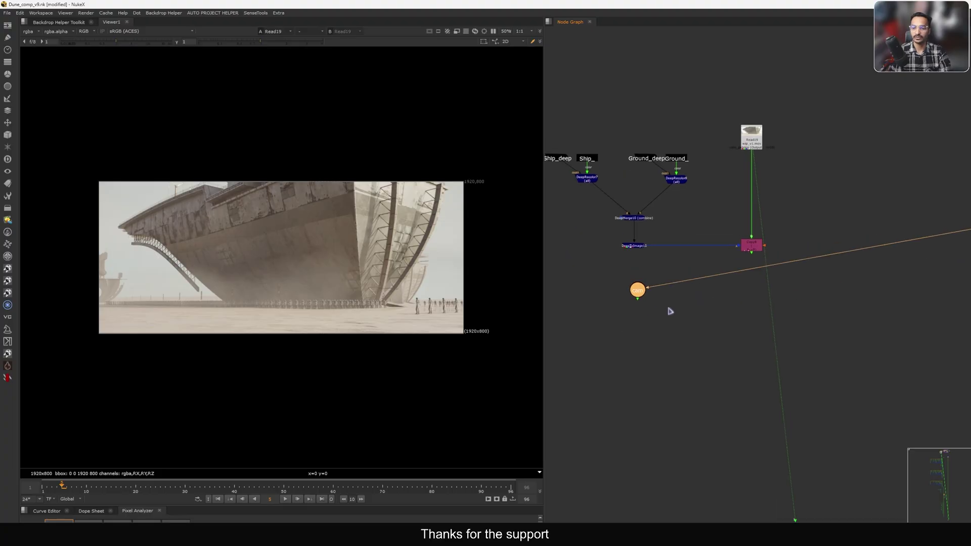
Add a P_CardSnap node in the empty area below the Copy node.
left_click(748, 286)
scroll(748, 287, "up", 2)
key("Tab")
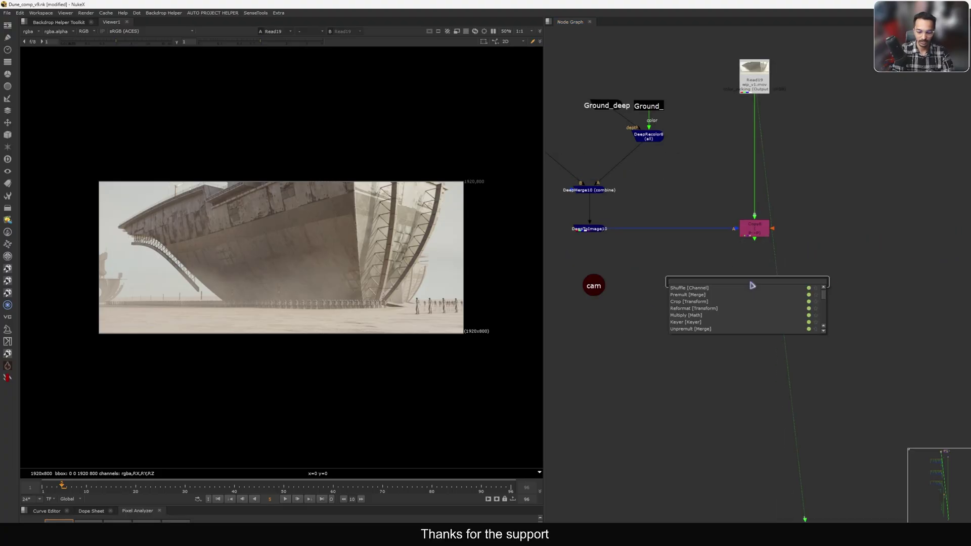
type("cardsna")
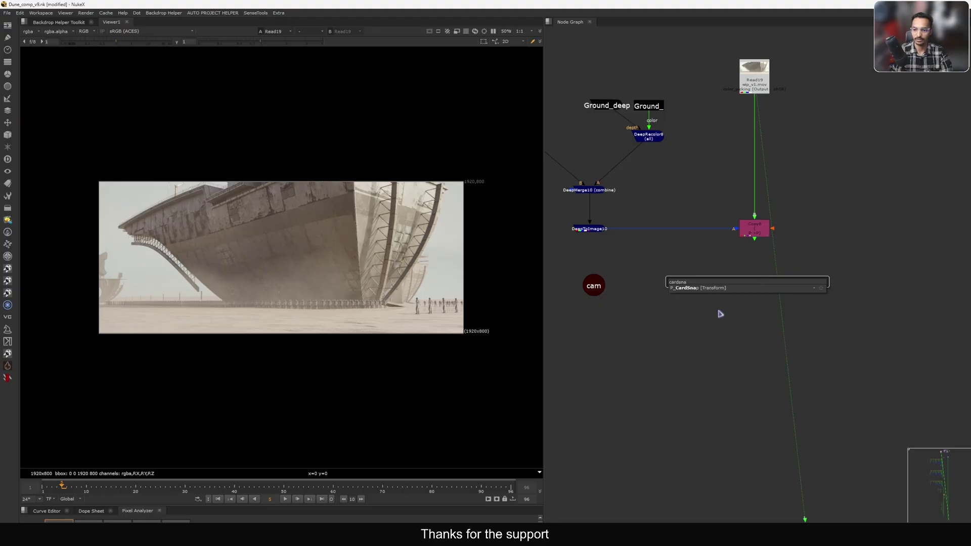
key("Return")
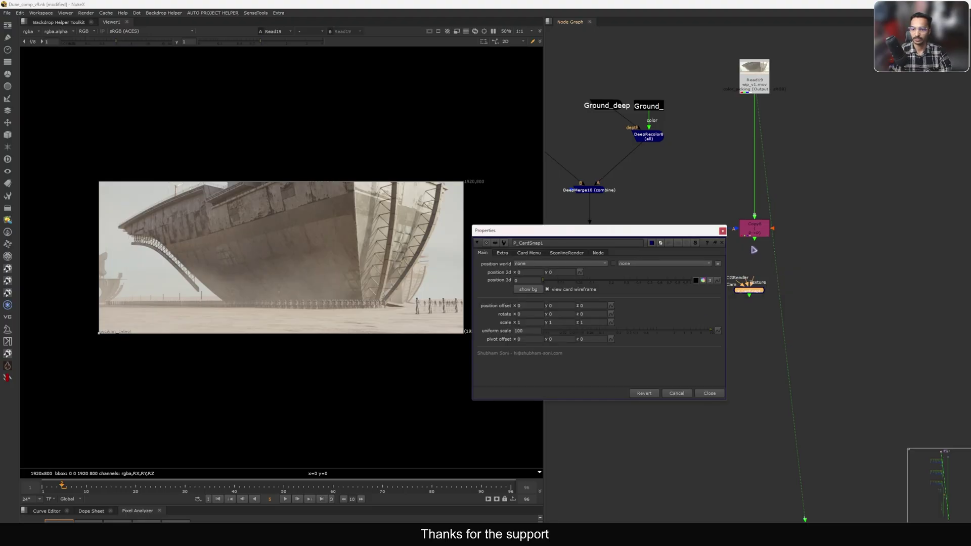
Connect P_CardSnap's Cam input to the cam node and its CGRender input to the Copy node.
left_click(723, 231)
left_click_drag(742, 291, 594, 286)
left_click_drag(746, 266, 754, 230)
Show the P_CardSnap output in the viewer and align the node directly beneath the Copy node.
left_click(750, 292)
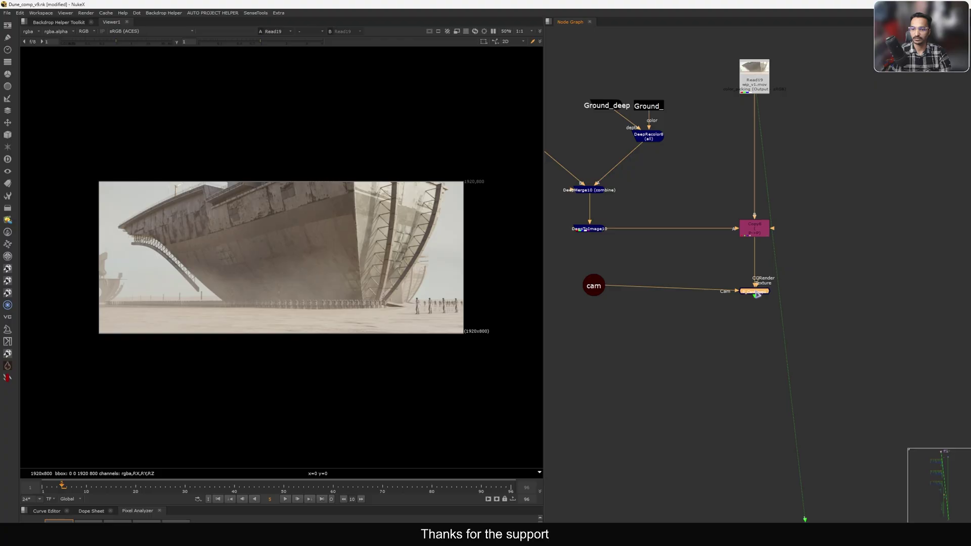
key("1")
left_click_drag(754, 294, 760, 292)
Add a CheckerBoard node in the empty area beside the Copy and P_CardSnap nodes.
left_click(808, 235)
key("Tab")
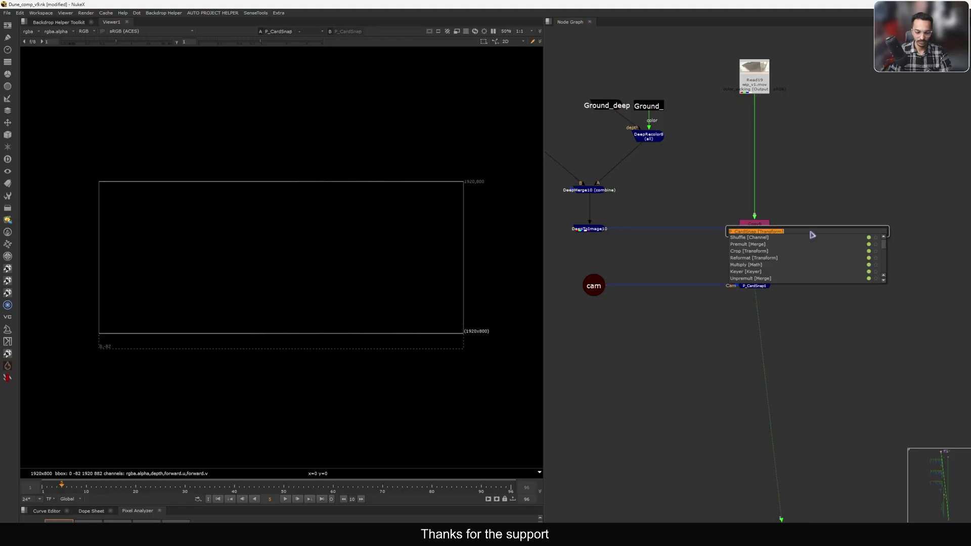
type("che")
key("Down")
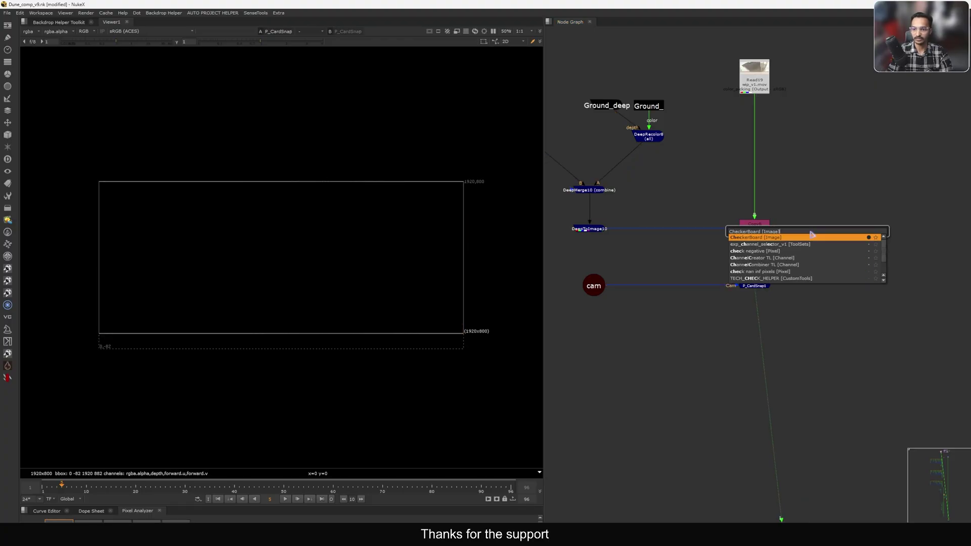
key("Return")
left_click(785, 216)
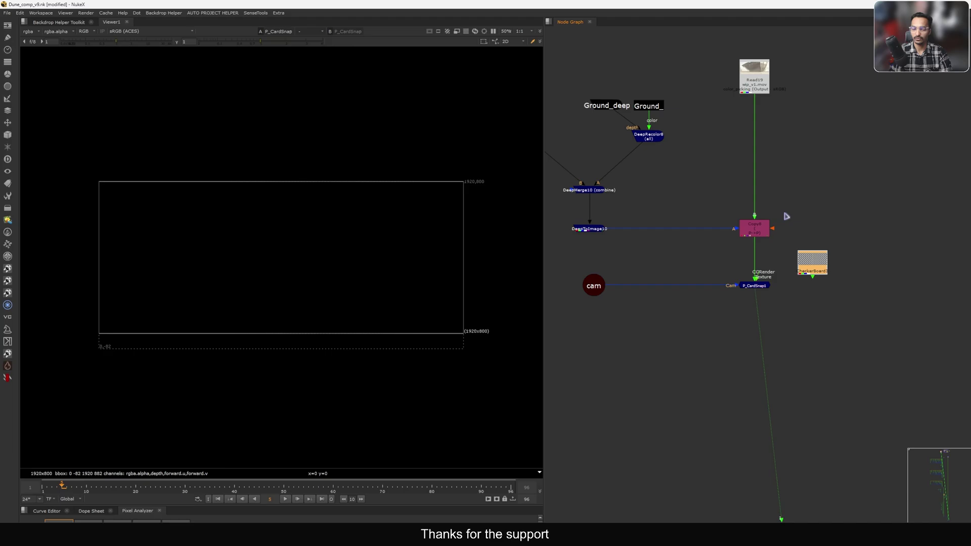
Connect P_CardSnap's Texture input to the CheckerBoard node and line the two nodes up horizontally.
middle_click_drag(761, 276, 743, 243)
left_click_drag(794, 235, 797, 229)
left_click_drag(743, 243, 830, 252)
left_click(738, 253)
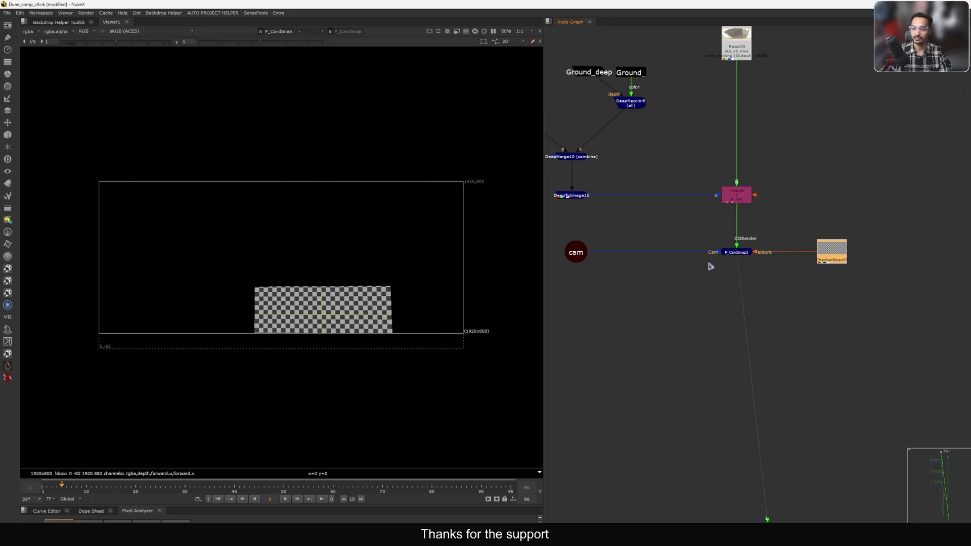
Move the cam node closer to P_CardSnap, then open P_CardSnap's properties and place them clear of its node.
left_click(576, 255)
middle_click(718, 266)
middle_click(766, 265)
double_click(761, 264)
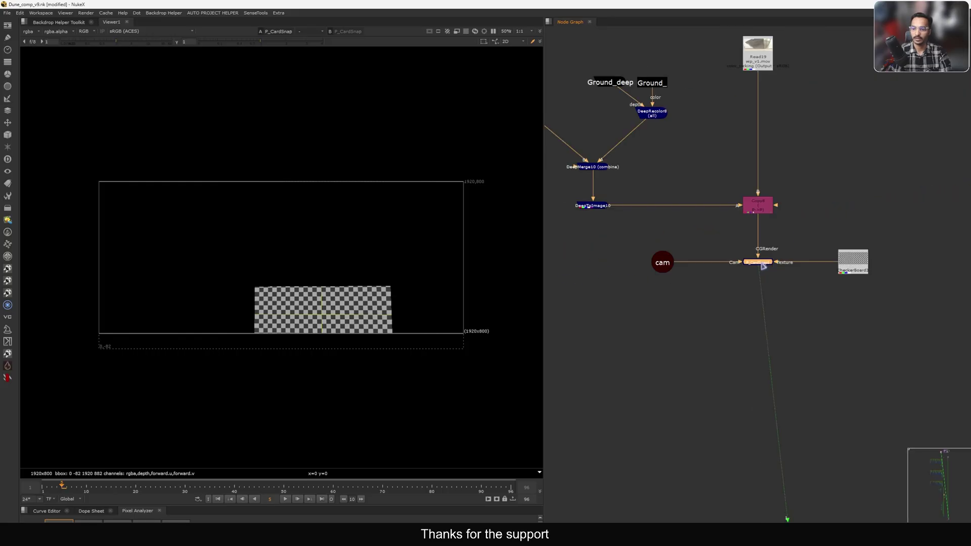
left_click_drag(712, 229, 787, 88)
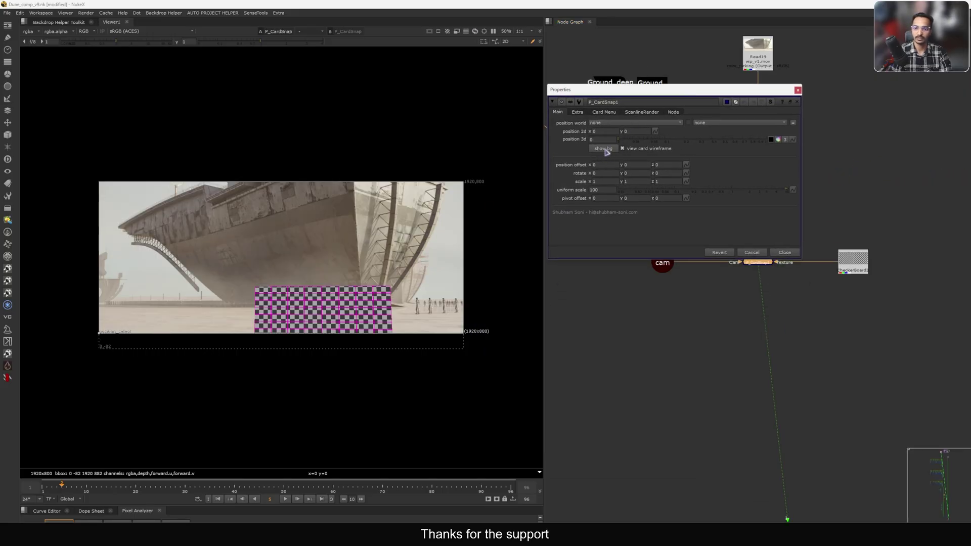